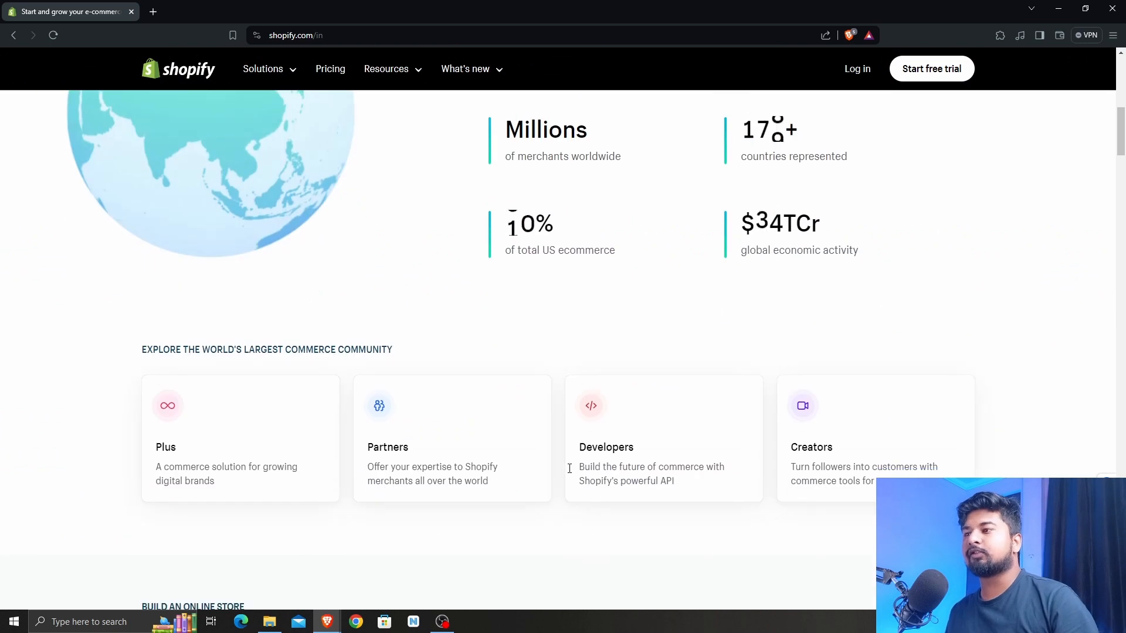
Start a Shopify free trial from the homepage and sign up with a Google account.
scroll(566, 469, "up", 11)
scroll(566, 470, "up", 4)
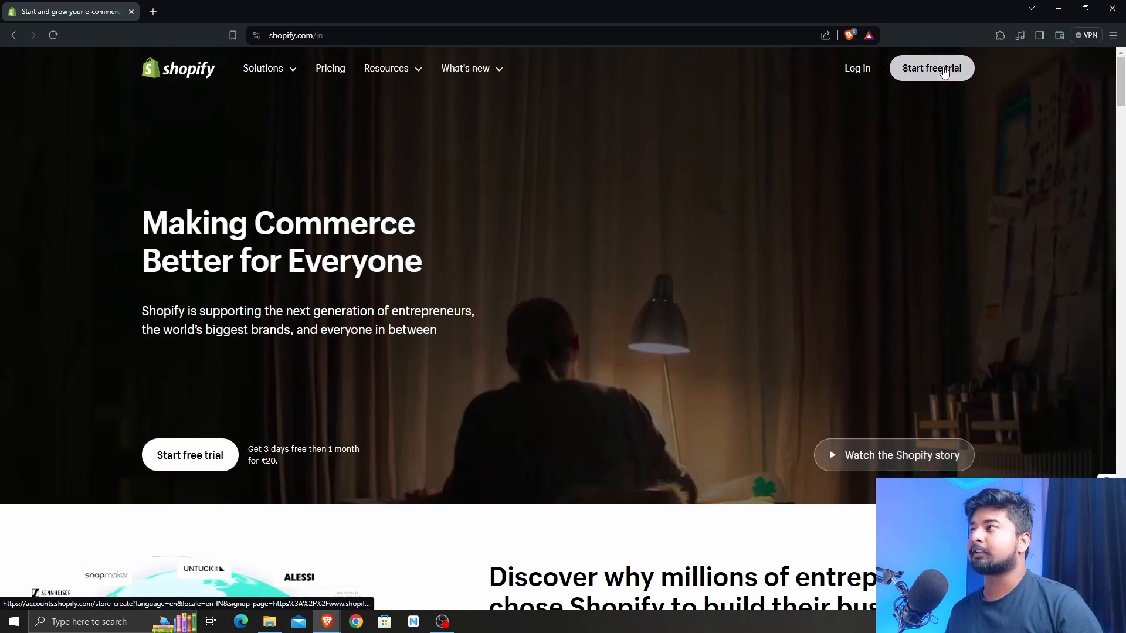
left_click(932, 68)
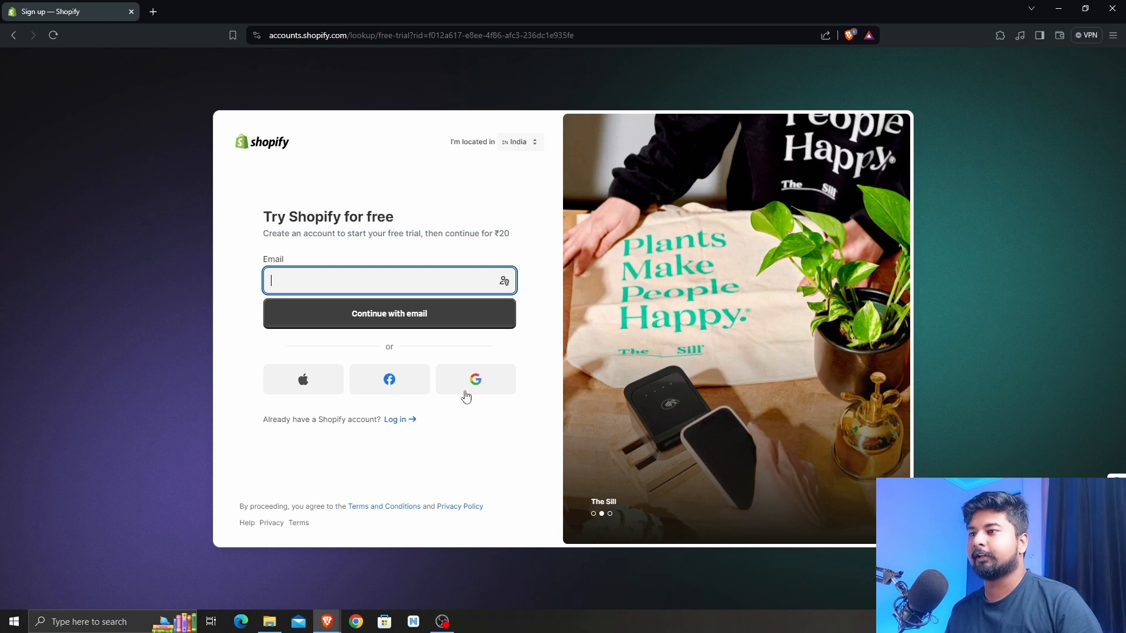
left_click(511, 397)
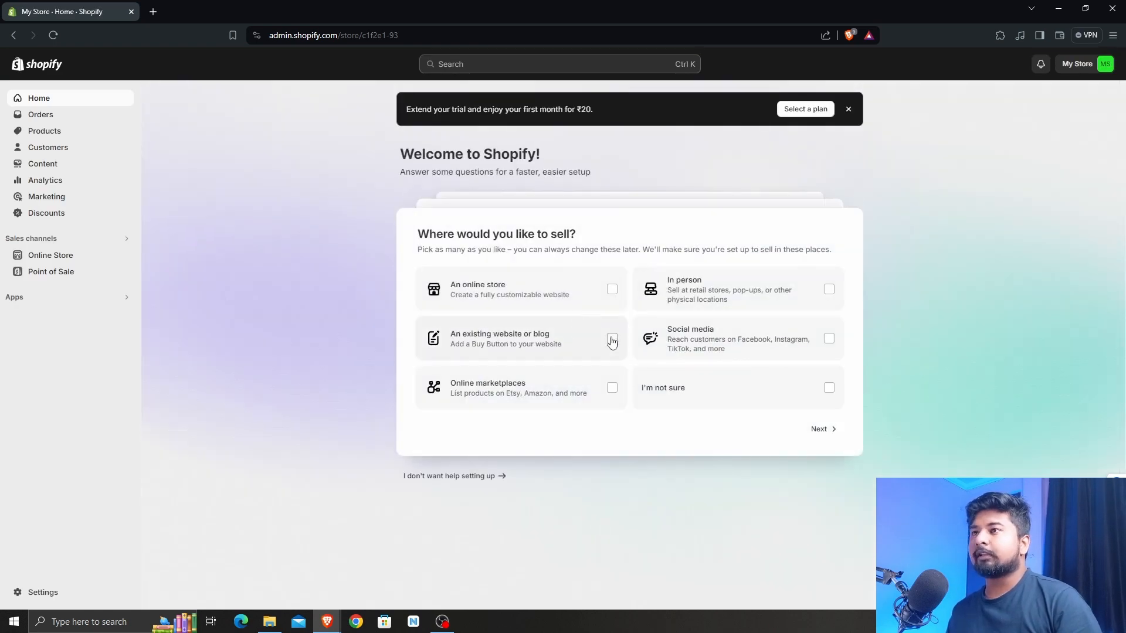
Choose only "An online store" as the place to sell and continue to the following setup question.
left_click_drag(398, 157, 584, 170)
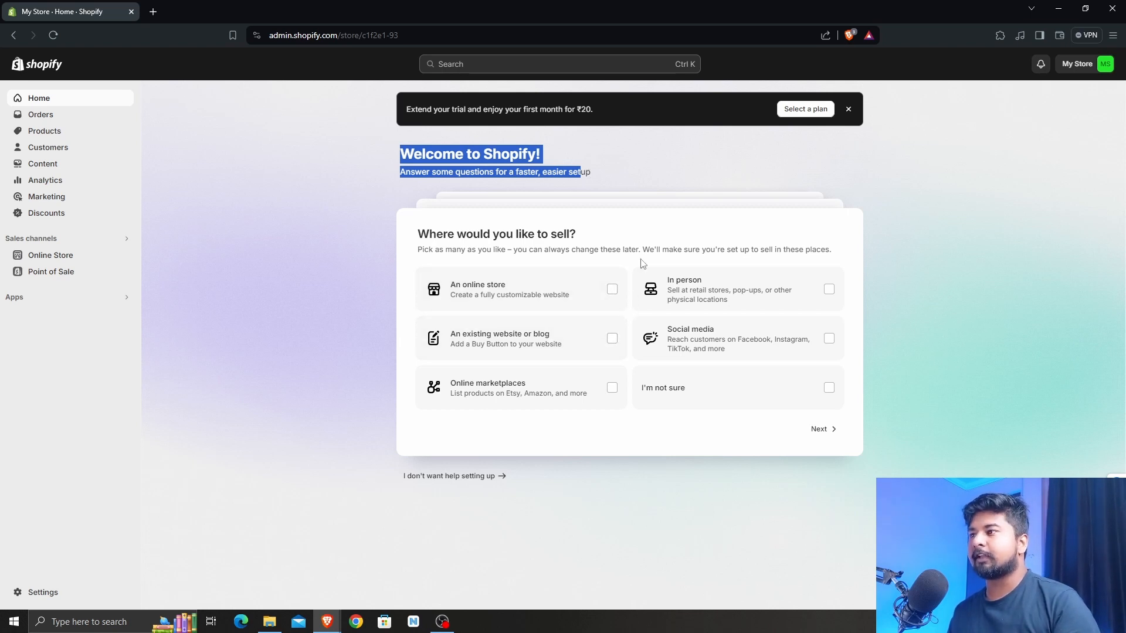
left_click(425, 234)
left_click_drag(420, 234, 579, 242)
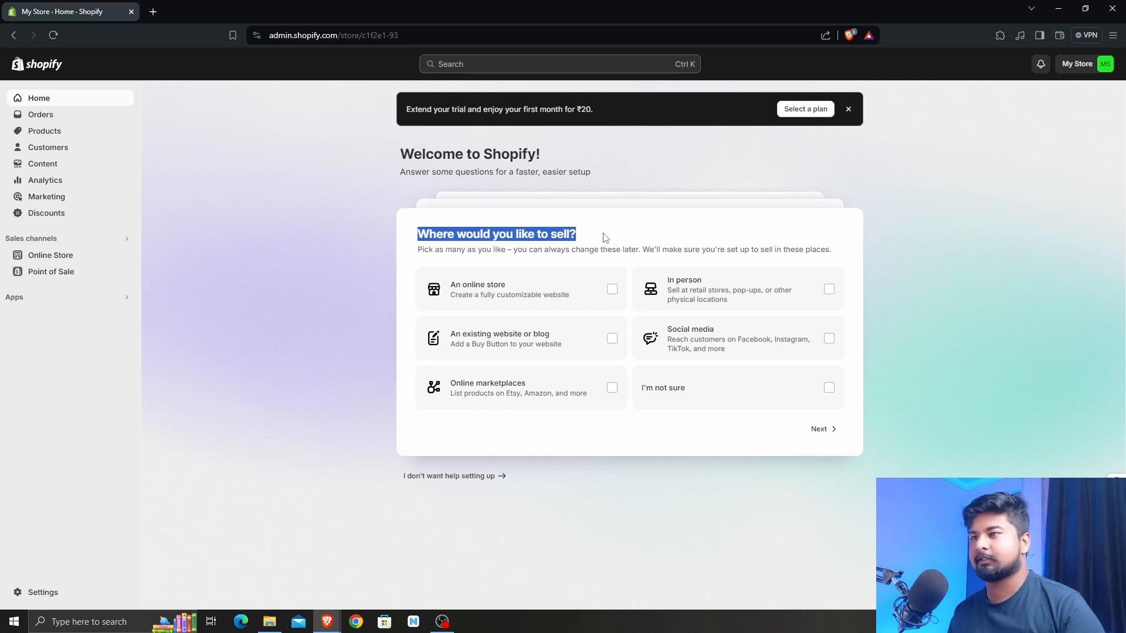
left_click(611, 294)
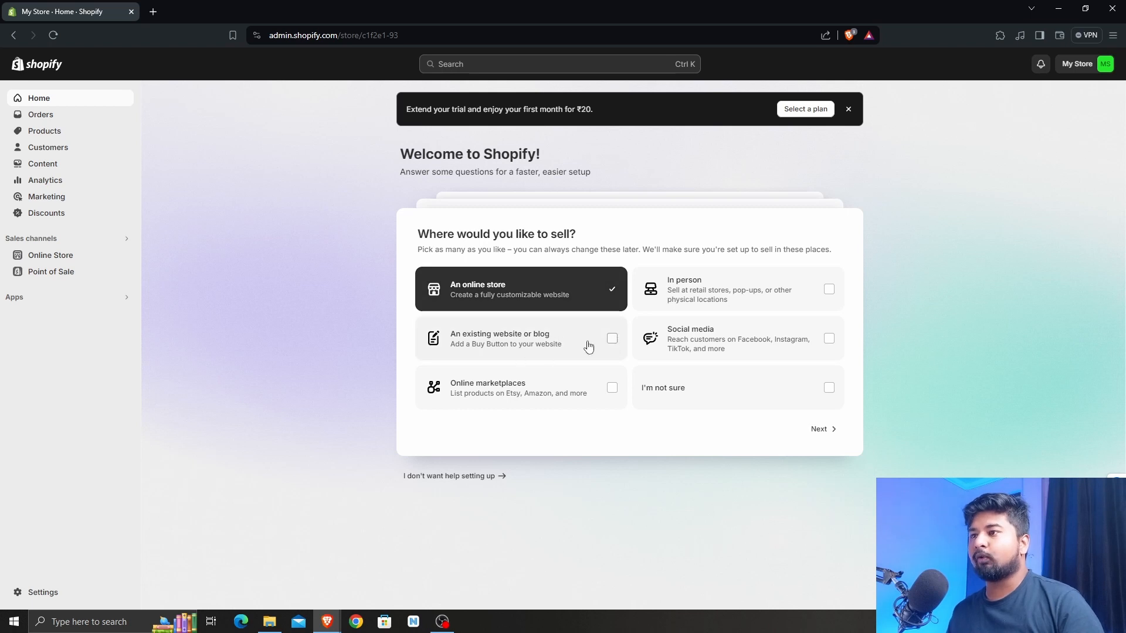
left_click(608, 342)
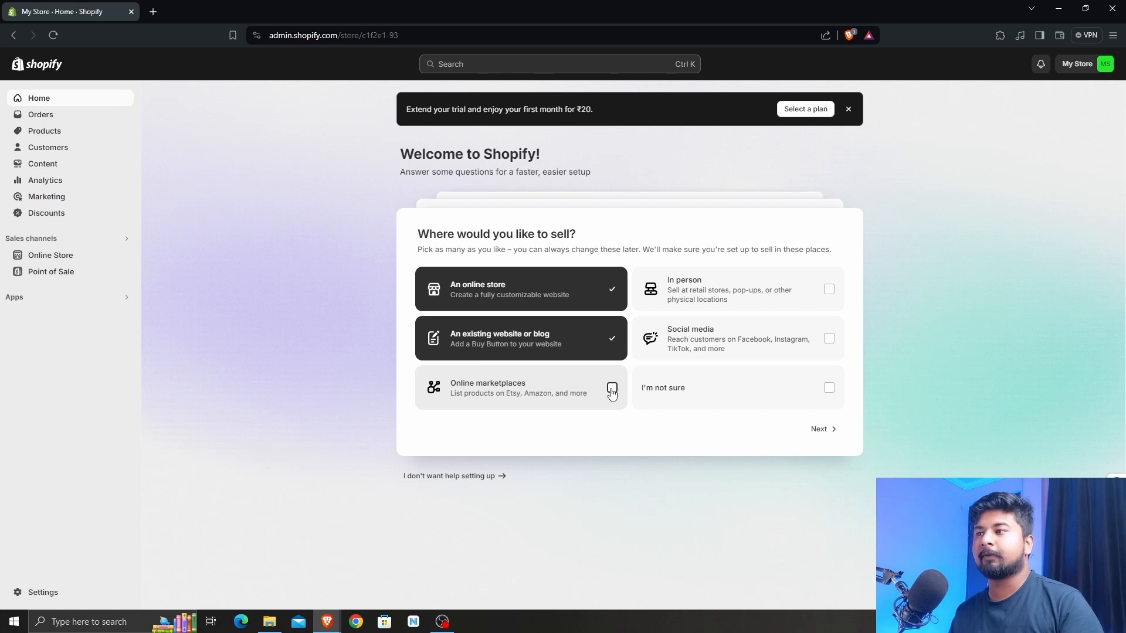
left_click(612, 390)
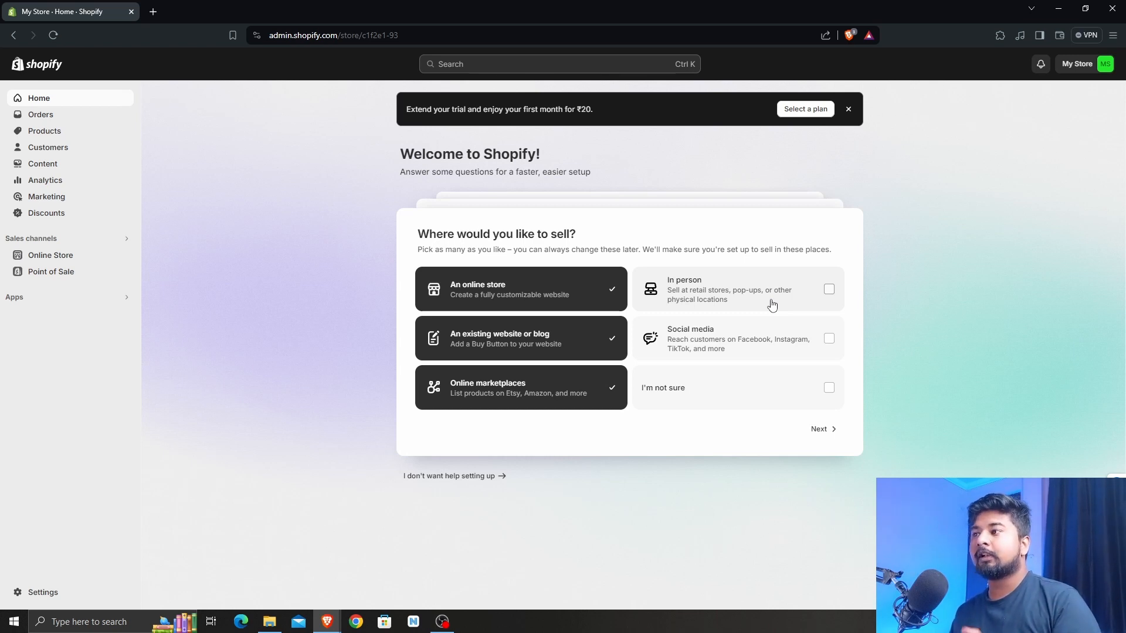
left_click(611, 339)
left_click(612, 387)
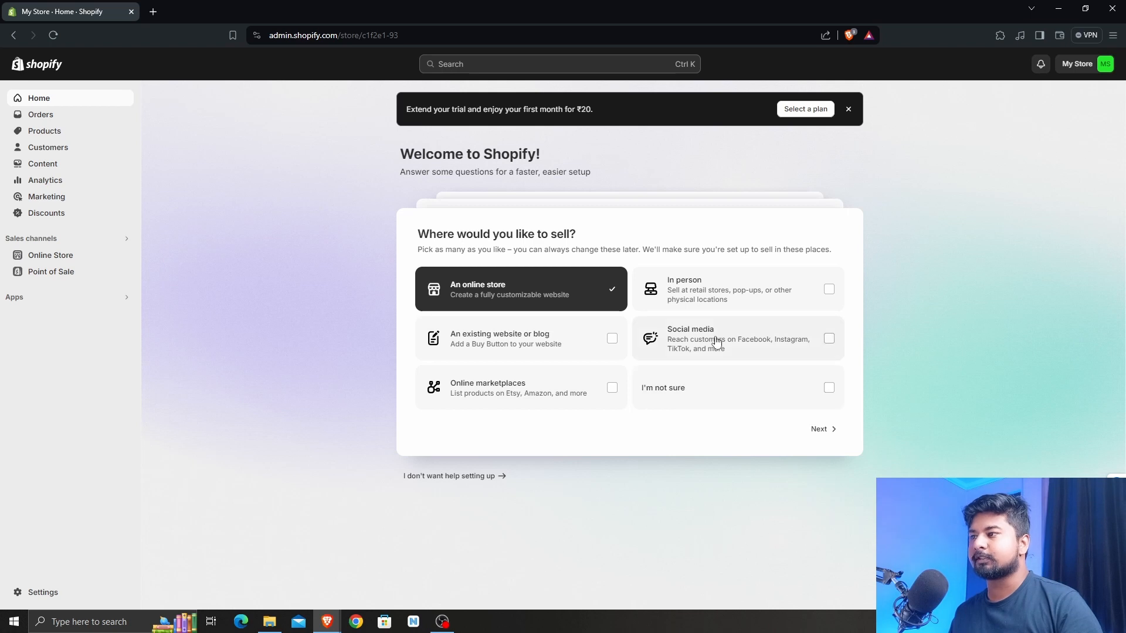
left_click(823, 430)
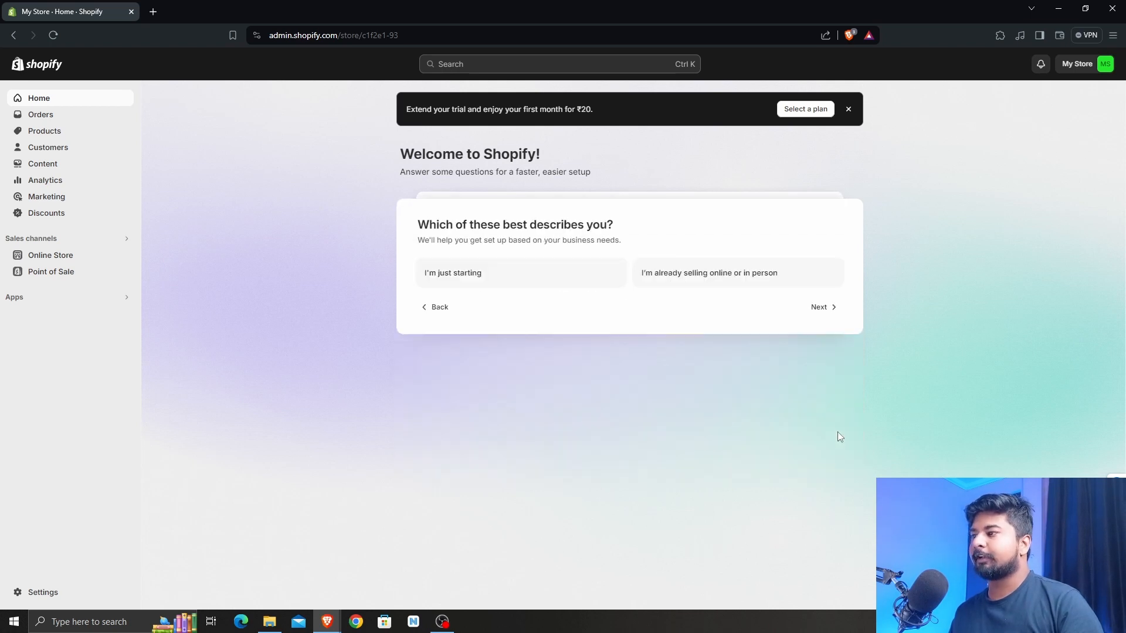
Answer "I'm just starting" and "Products I buy or make myself", and finish the setup questions.
left_click_drag(410, 235, 626, 227)
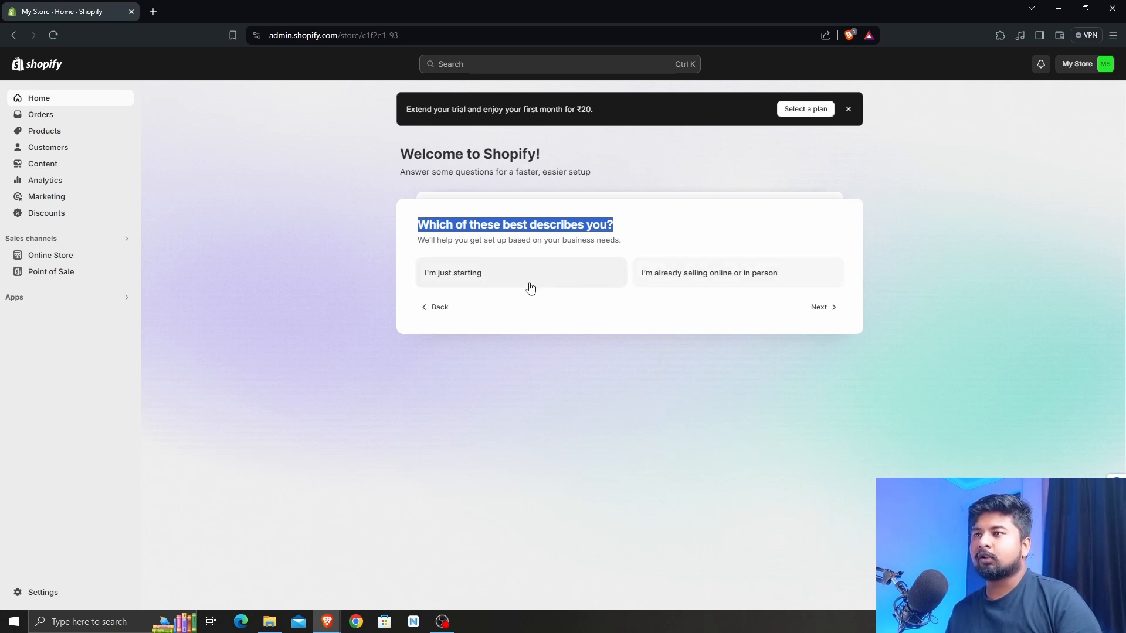
left_click(493, 276)
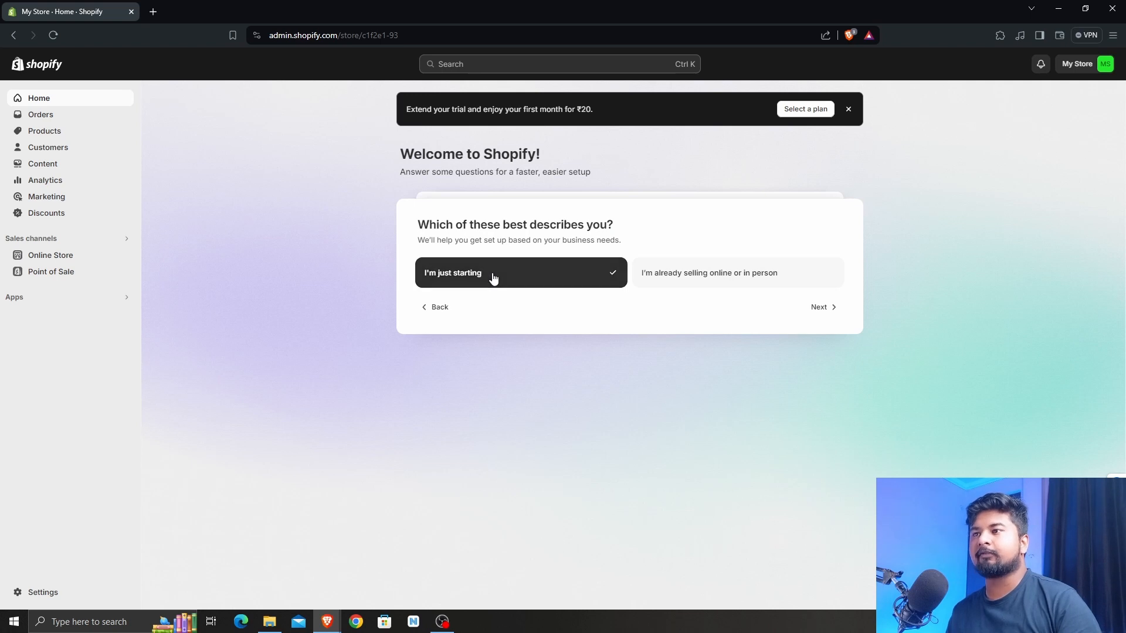
left_click_drag(417, 218, 581, 214)
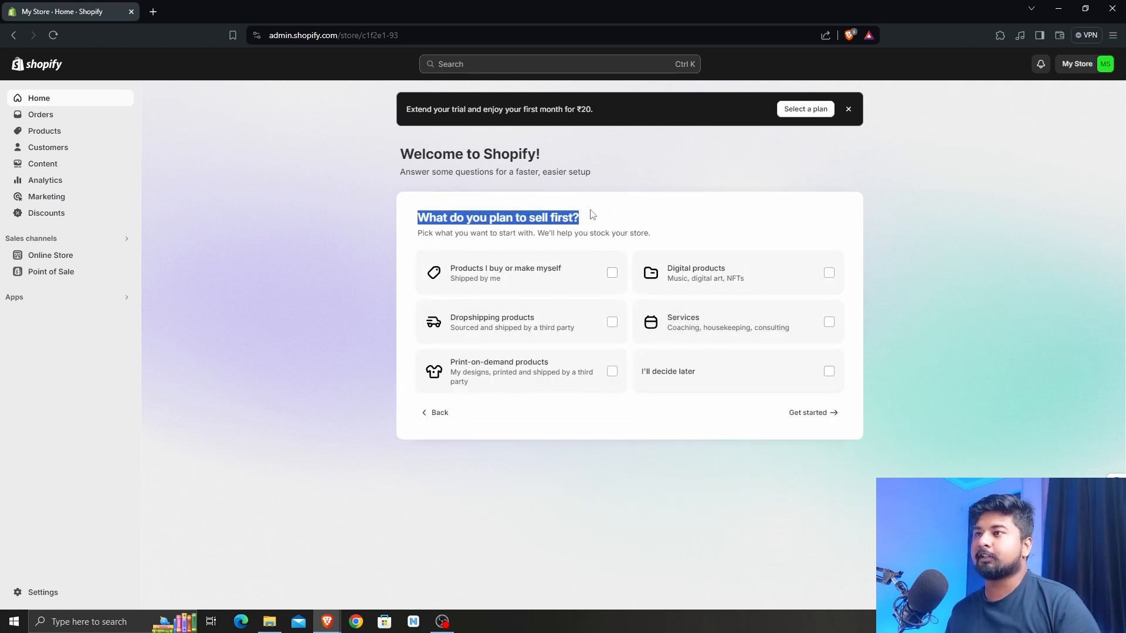
left_click(597, 220)
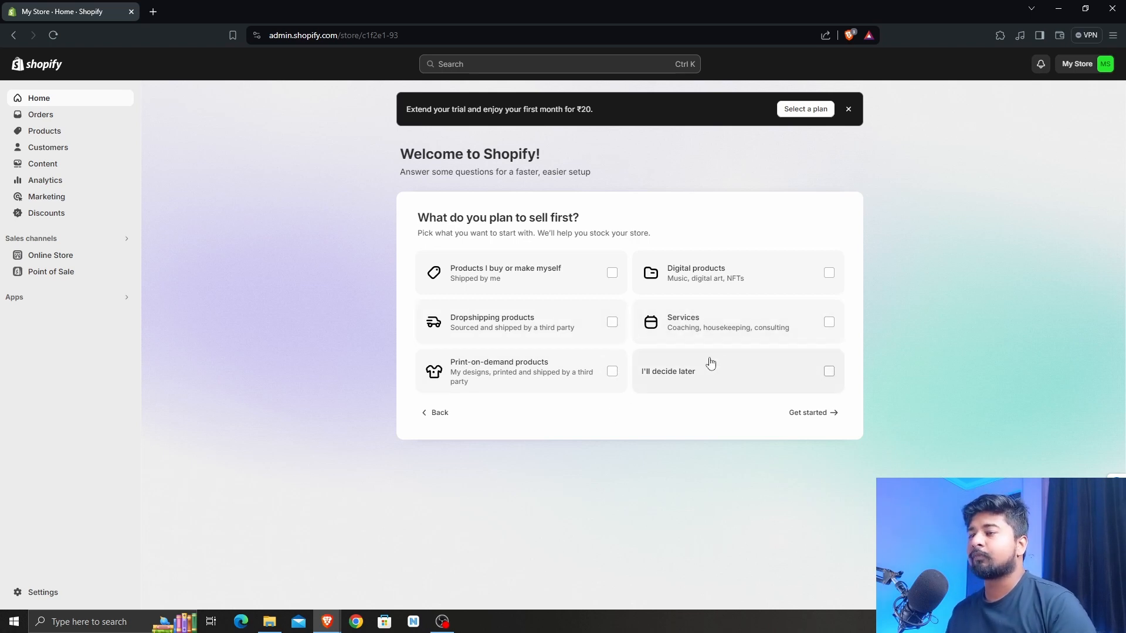
left_click(489, 281)
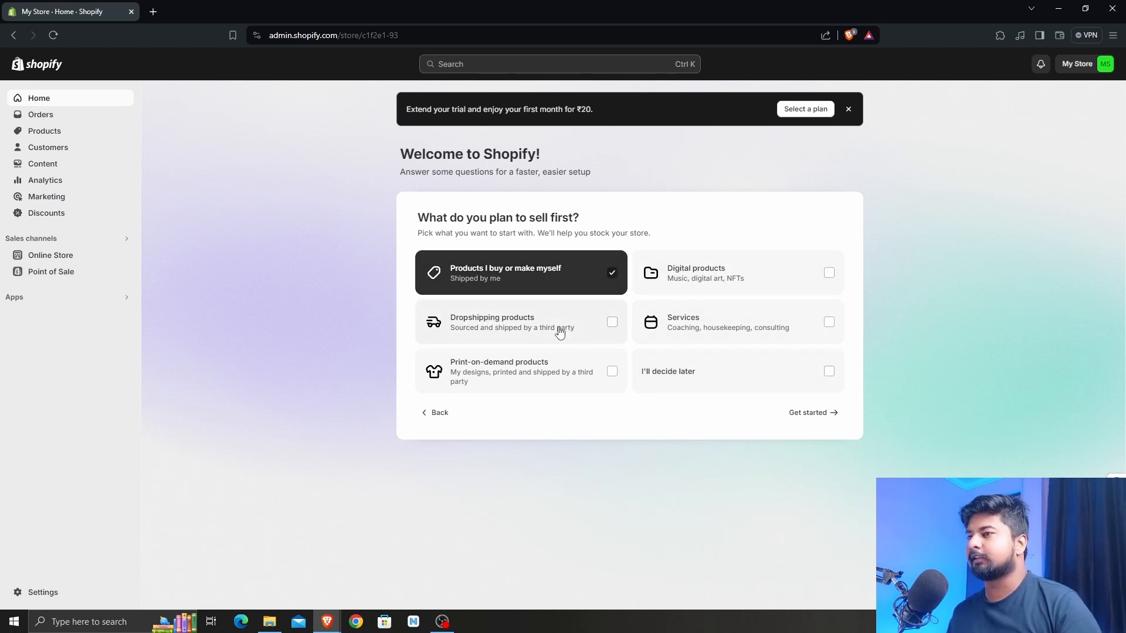
left_click(810, 418)
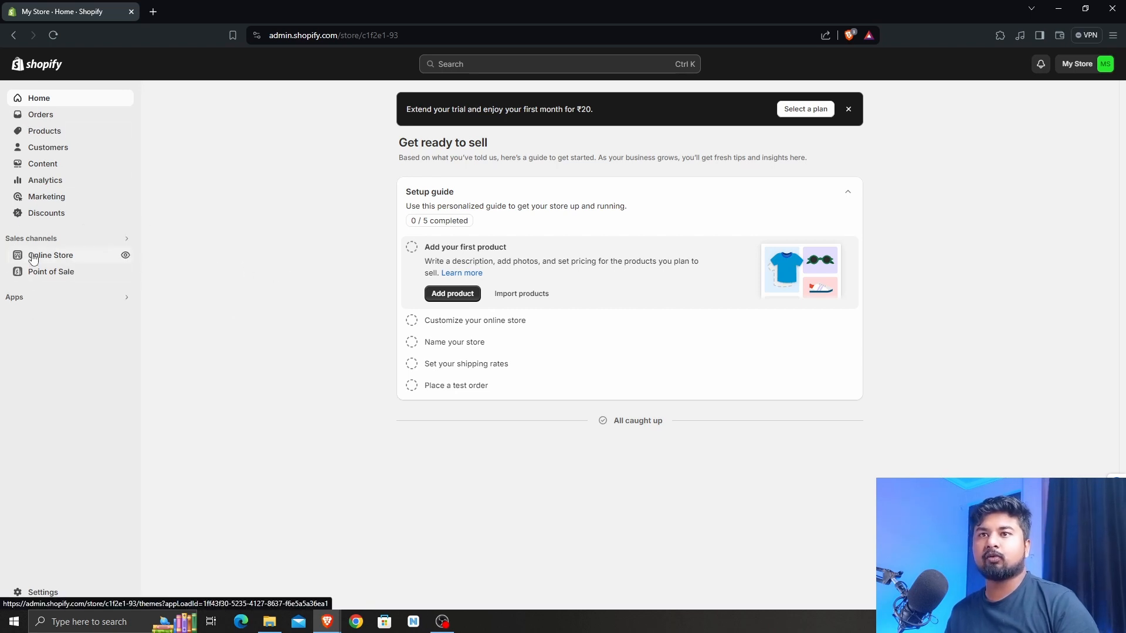
View the live online store, examine its banner and featured products, and return to the admin setup guide.
left_click(122, 261)
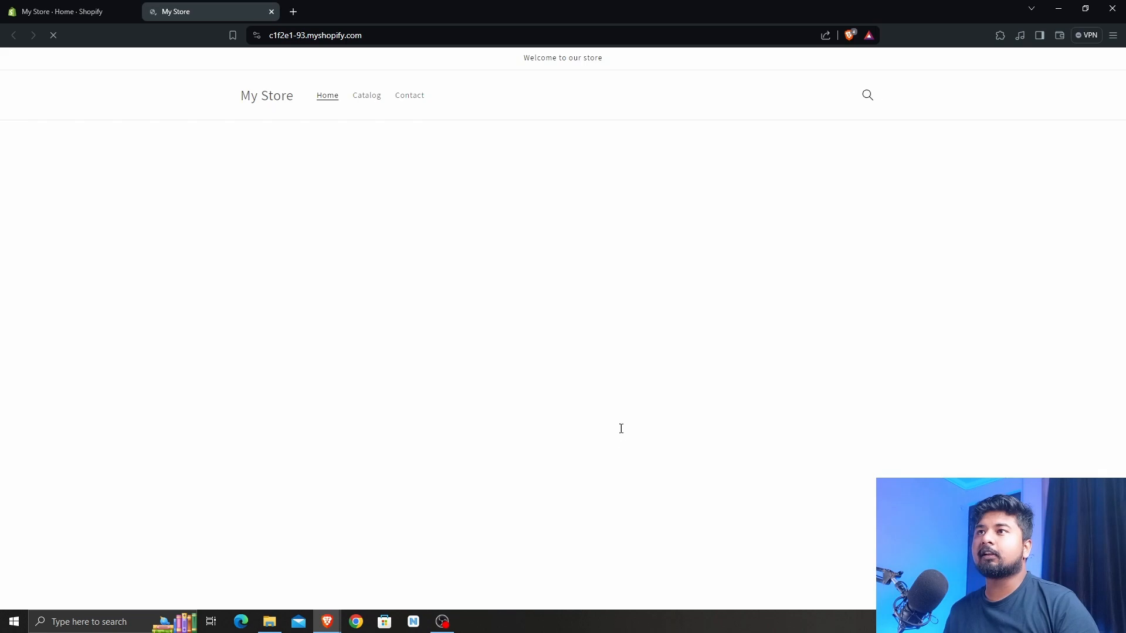
scroll(389, 311, "down", 5)
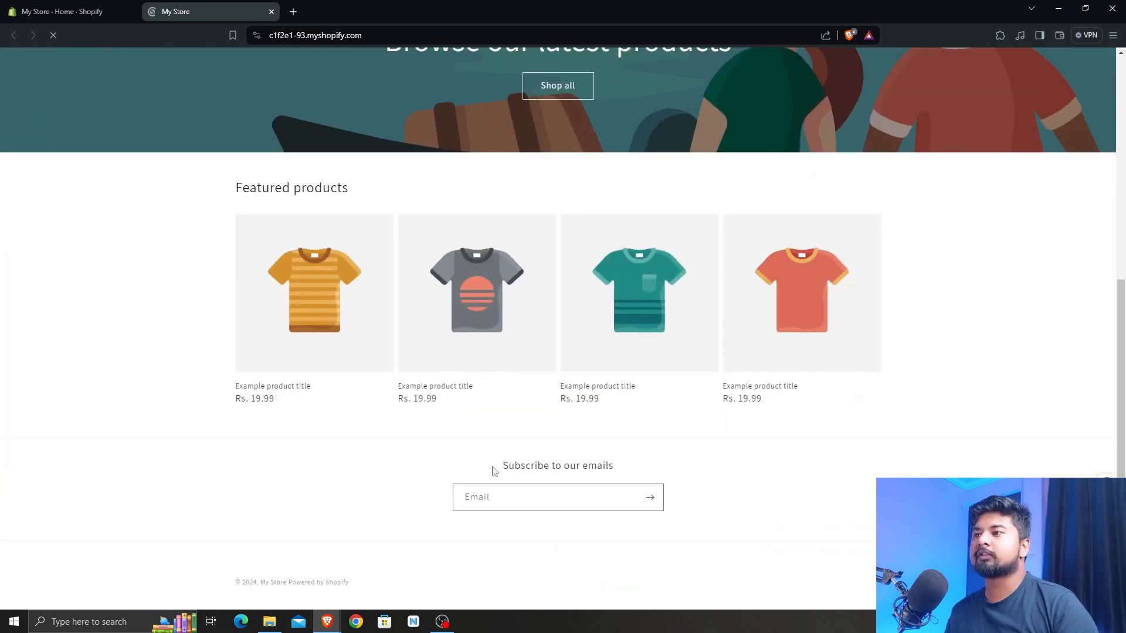
scroll(495, 468, "up", 5)
left_click(88, 11)
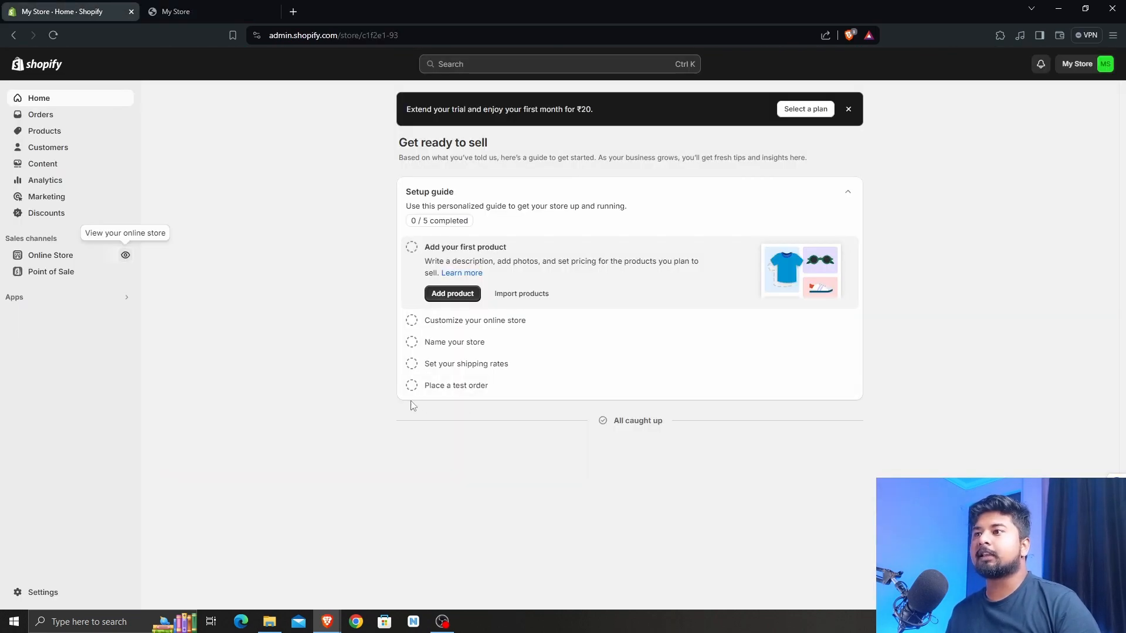
left_click_drag(407, 192, 452, 193)
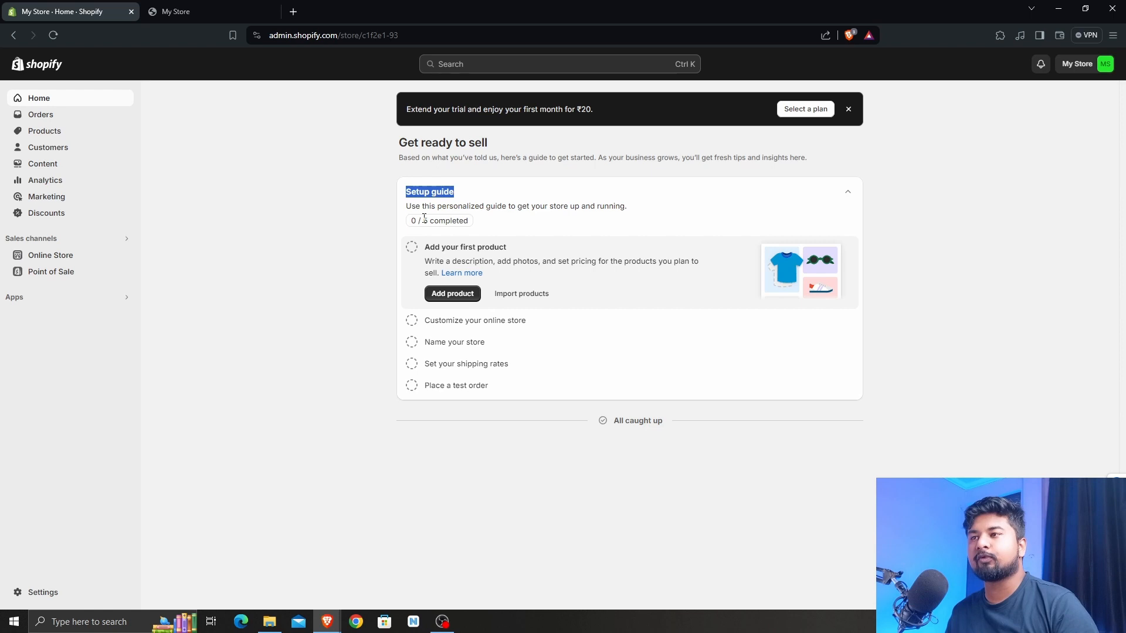
left_click(233, 4)
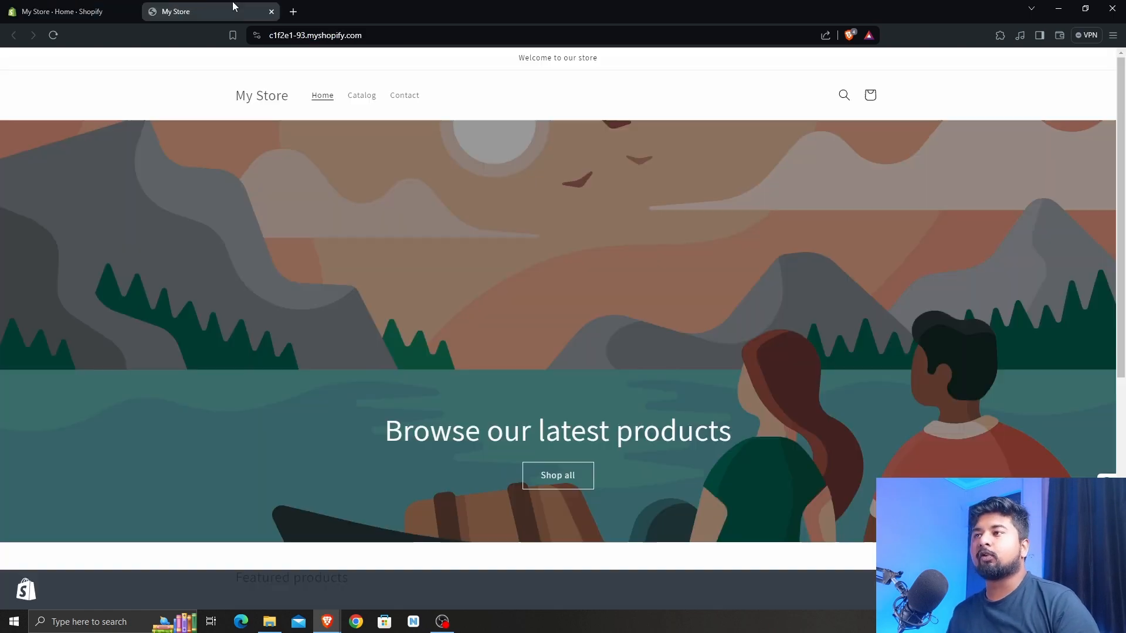
scroll(469, 278, "down", 5)
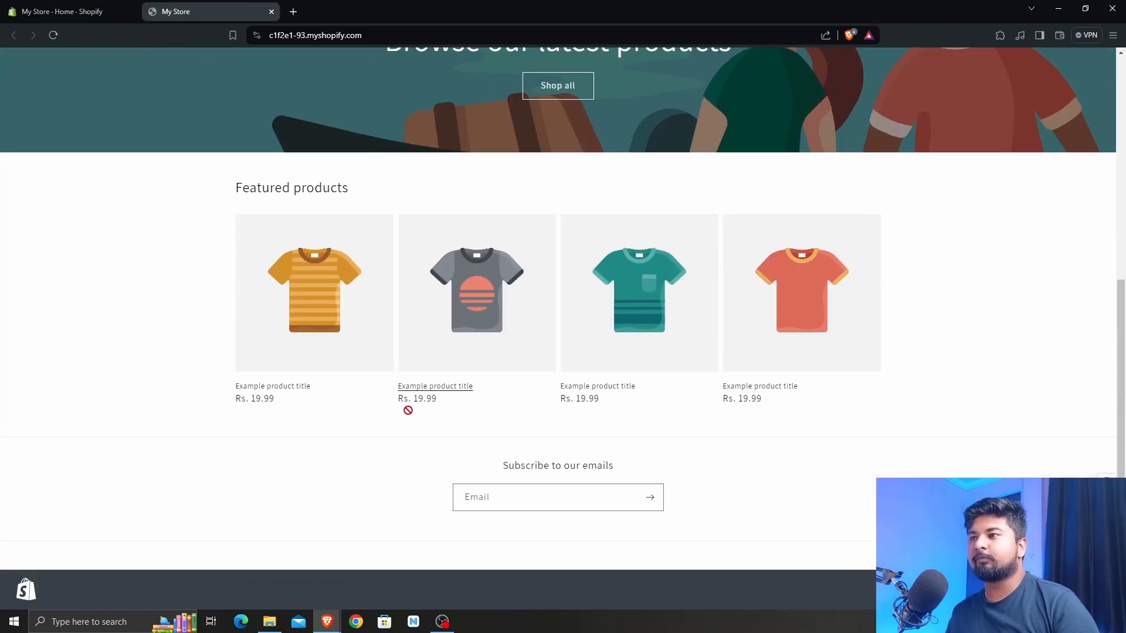
scroll(407, 411, "up", 6)
scroll(407, 413, "down", 1)
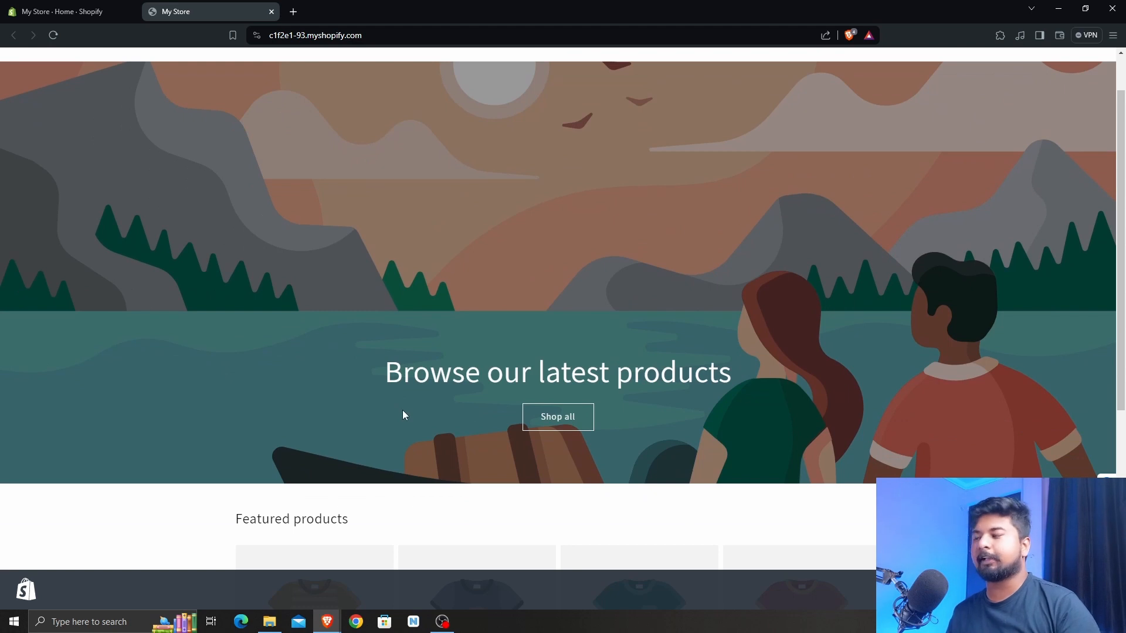
left_click(106, 7)
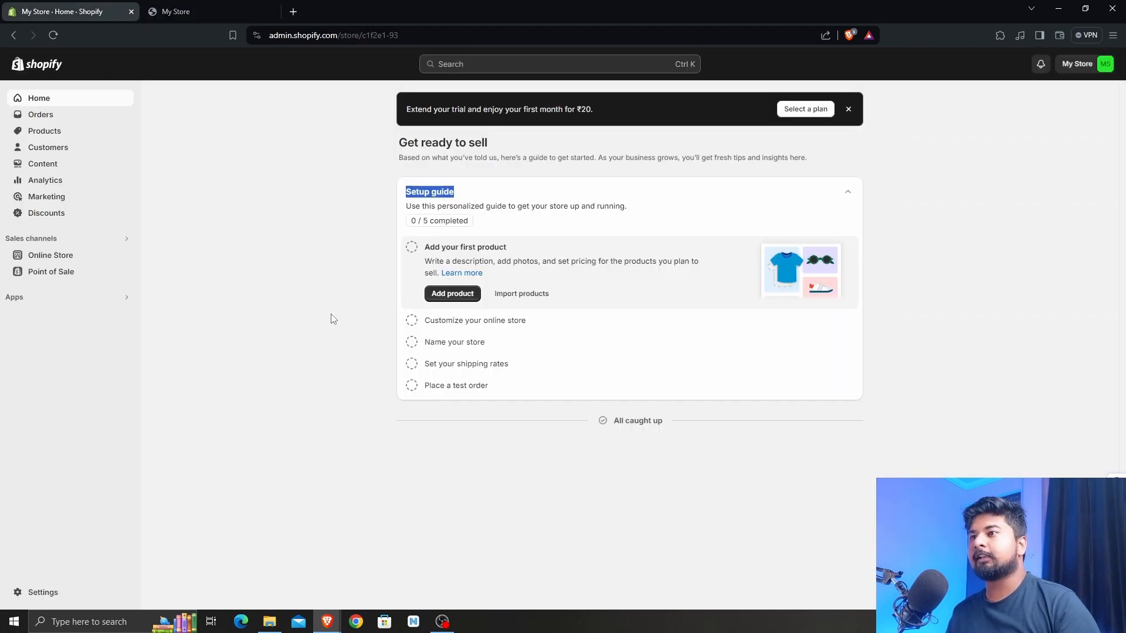
Open the form for adding the first product and look over its sections down to the search engine listing.
left_click(455, 295)
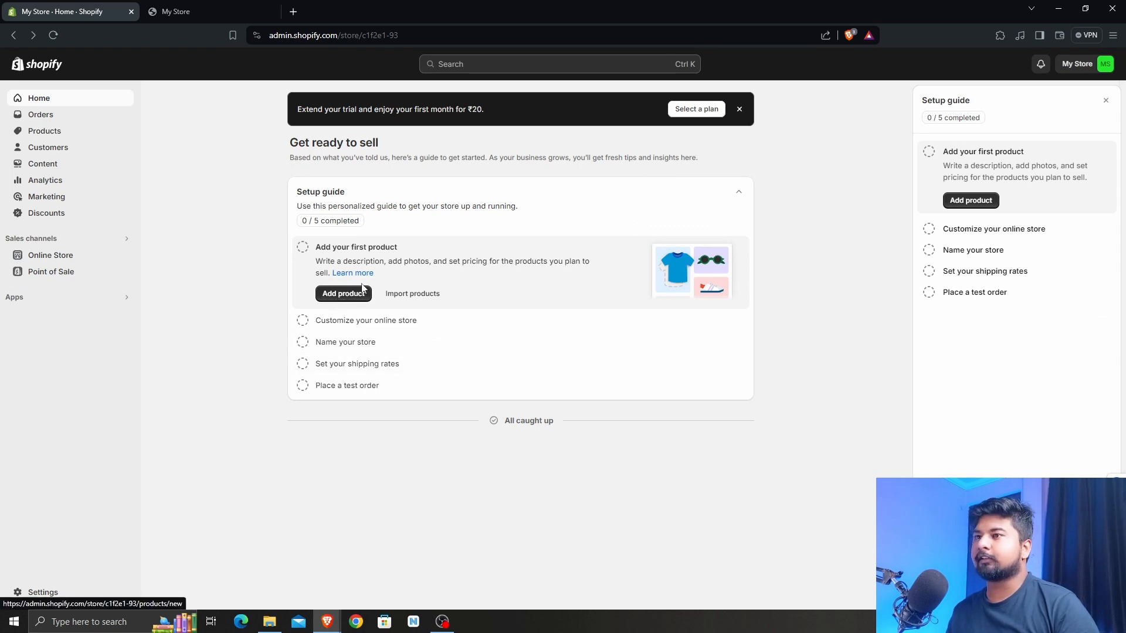
left_click(343, 297)
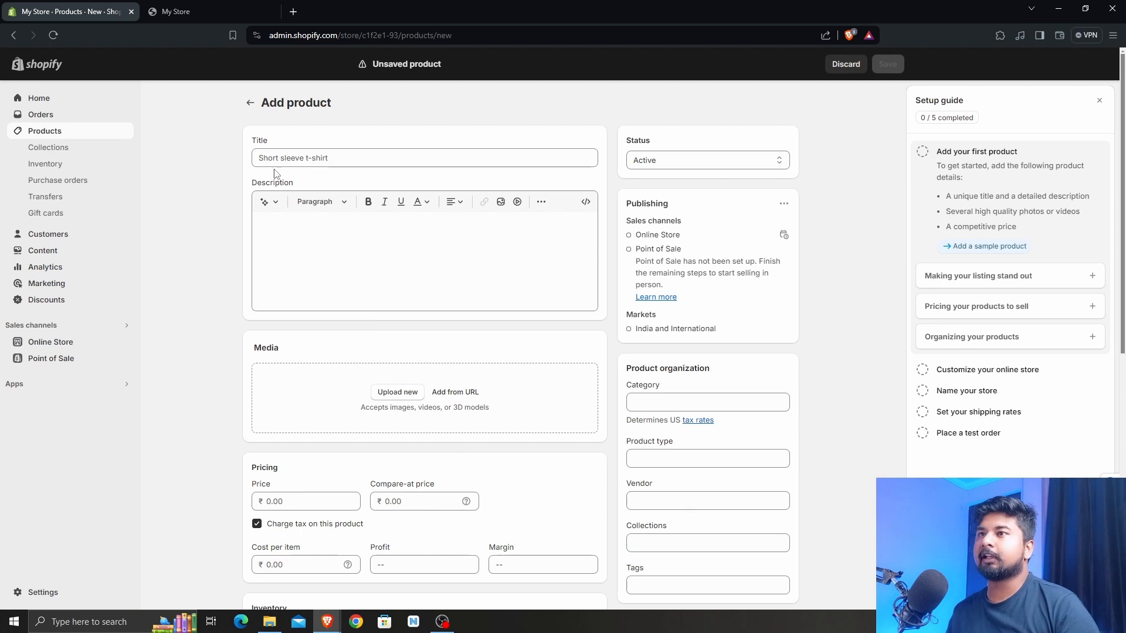
scroll(340, 350, "down", 1)
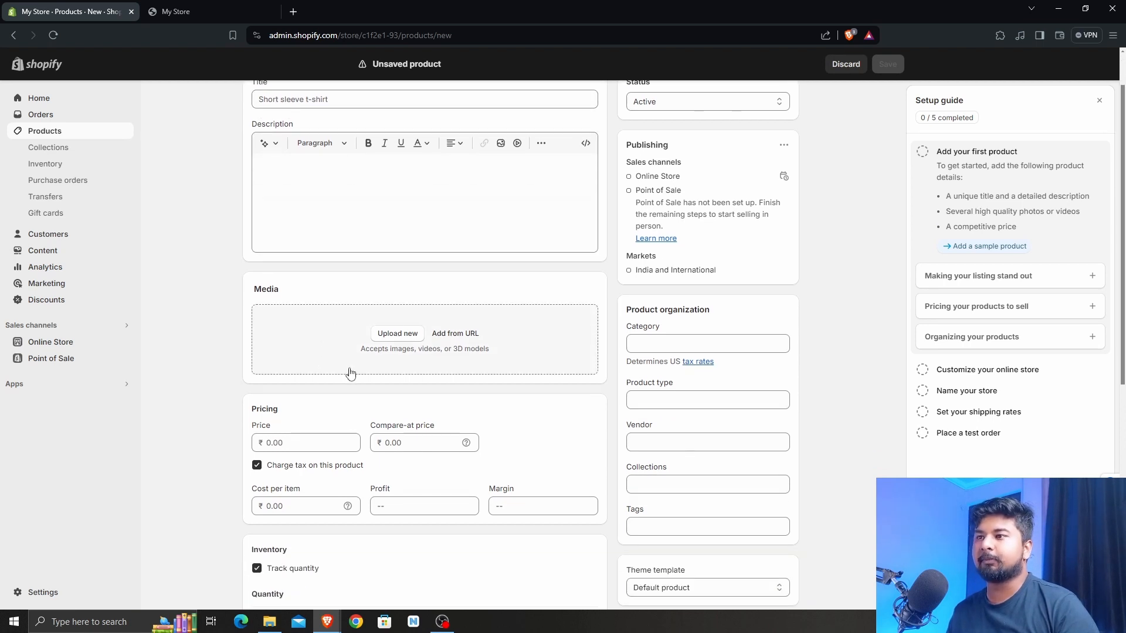
scroll(317, 339, "down", 3)
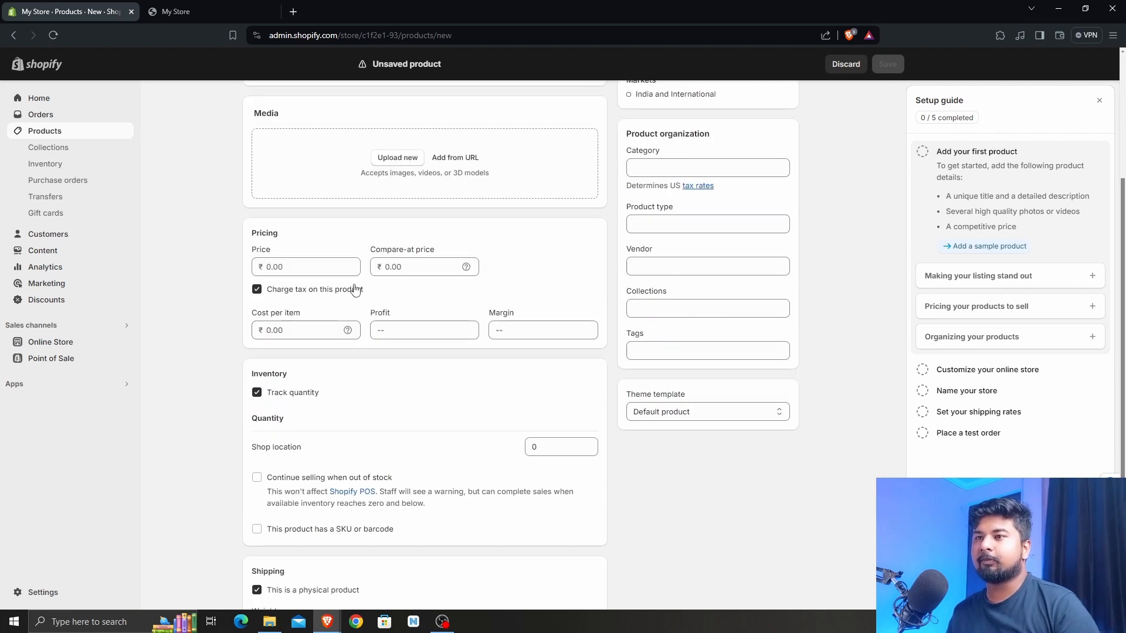
scroll(355, 290, "down", 4)
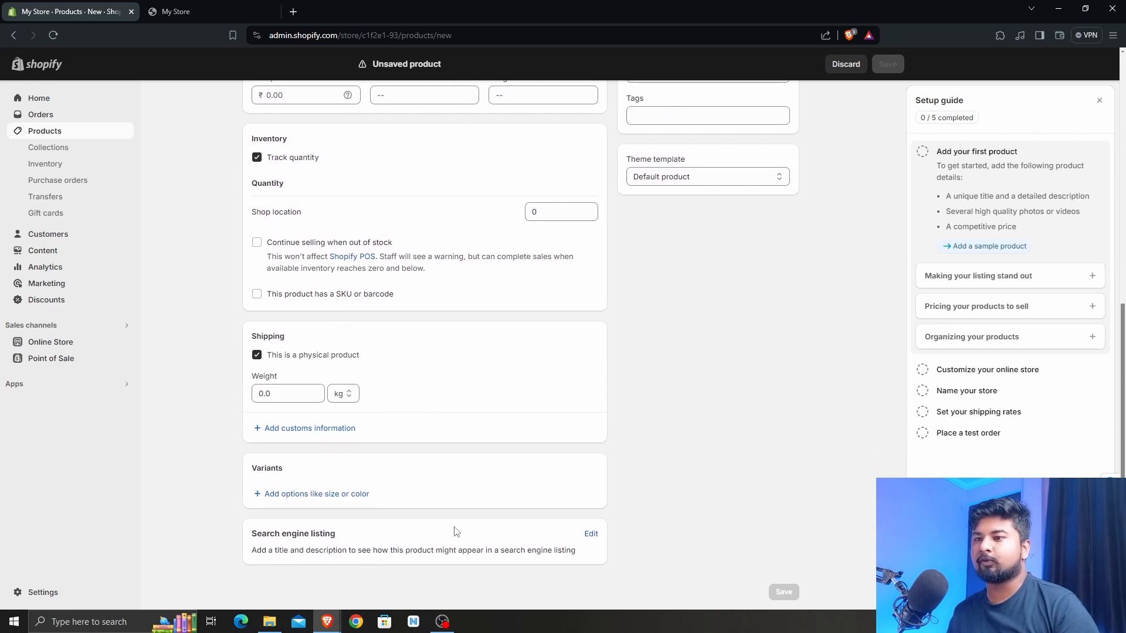
scroll(456, 531, "up", 8)
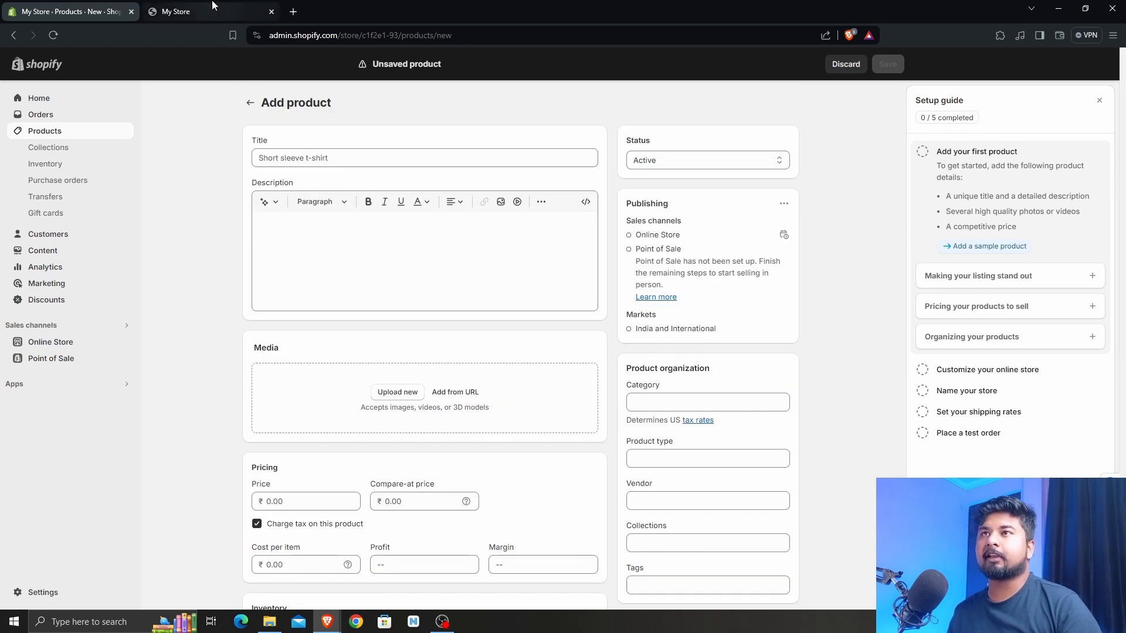
Switch to the storefront's browser tab, load Amazon India there and open the OnePlus Bullets Z2 earphones product page.
left_click(213, 4)
left_click(338, 41)
type("am")
key("Return")
scroll(382, 290, "down", 5)
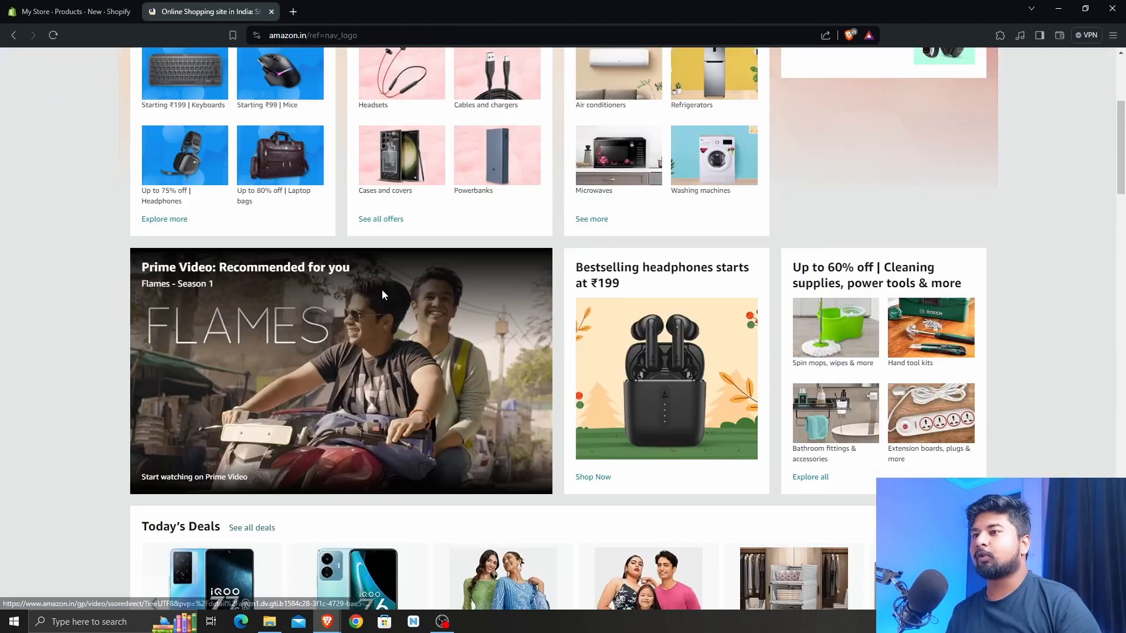
scroll(387, 317, "up", 4)
left_click(414, 295)
Copy the name "OnePlus Bullets Z2" from the Amazon listing into the new Shopify product's title.
left_click_drag(539, 164, 655, 175)
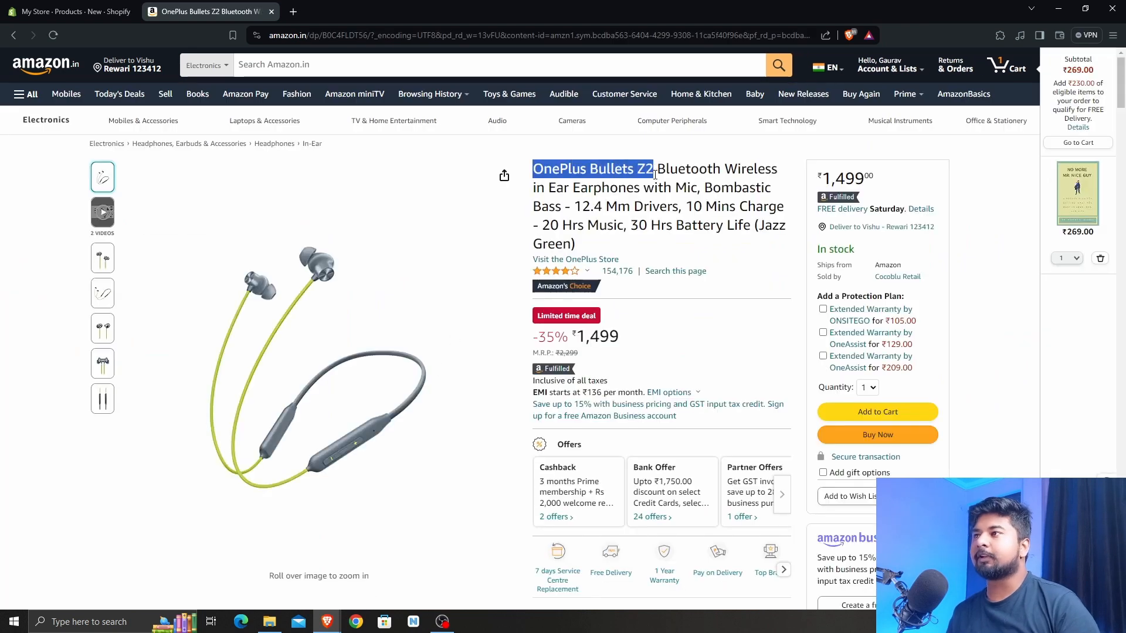
left_click(71, 11)
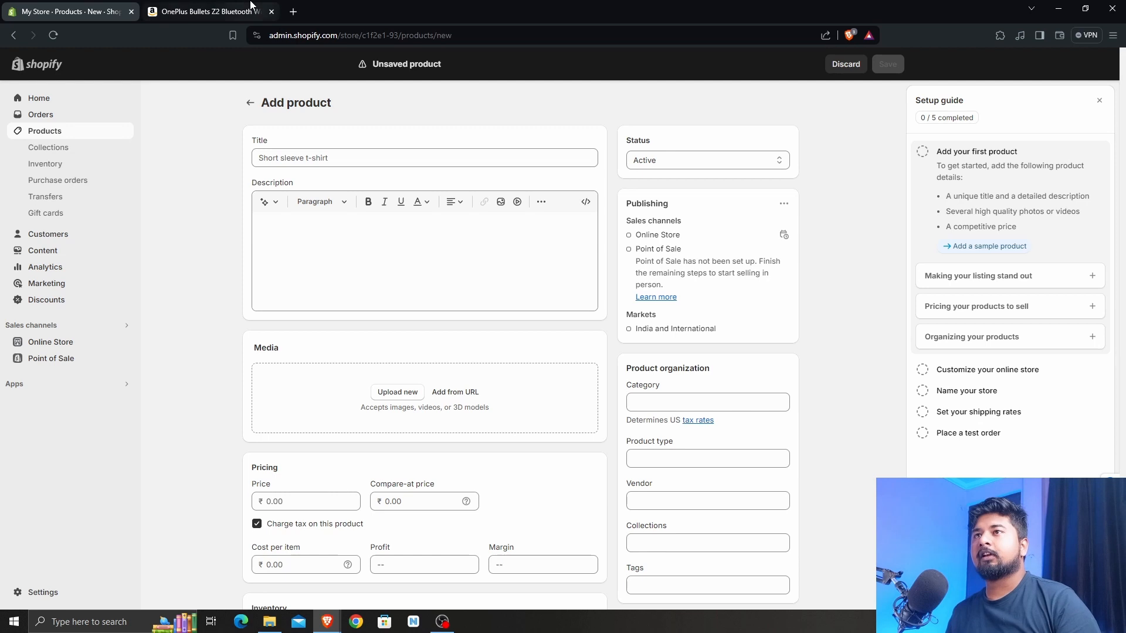
left_click(211, 11)
right_click(613, 172)
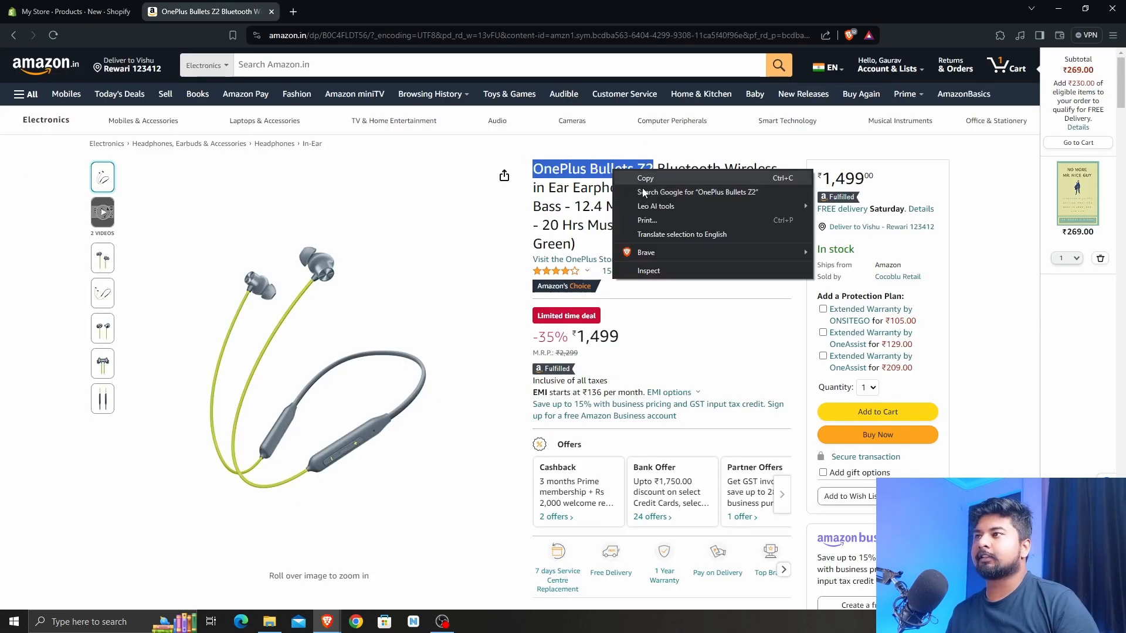
left_click(652, 185)
left_click(82, 7)
left_click(359, 154)
key("ctrl+v")
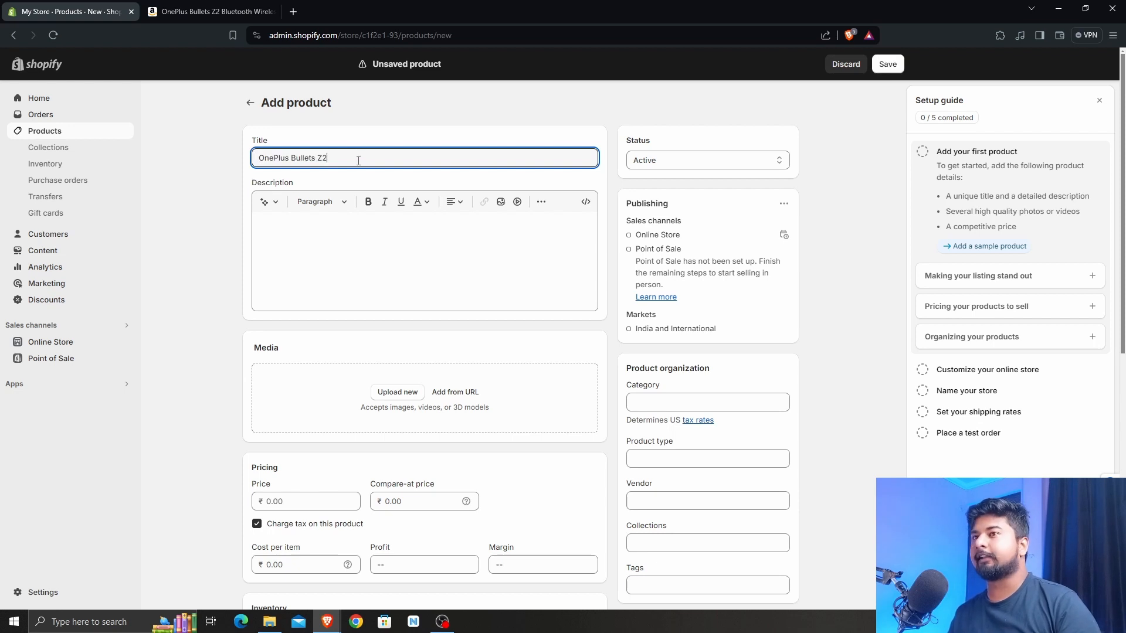
Copy the "About this item" bullet points from the Amazon listing into the new Shopify product's description.
left_click(211, 11)
left_click(84, 7)
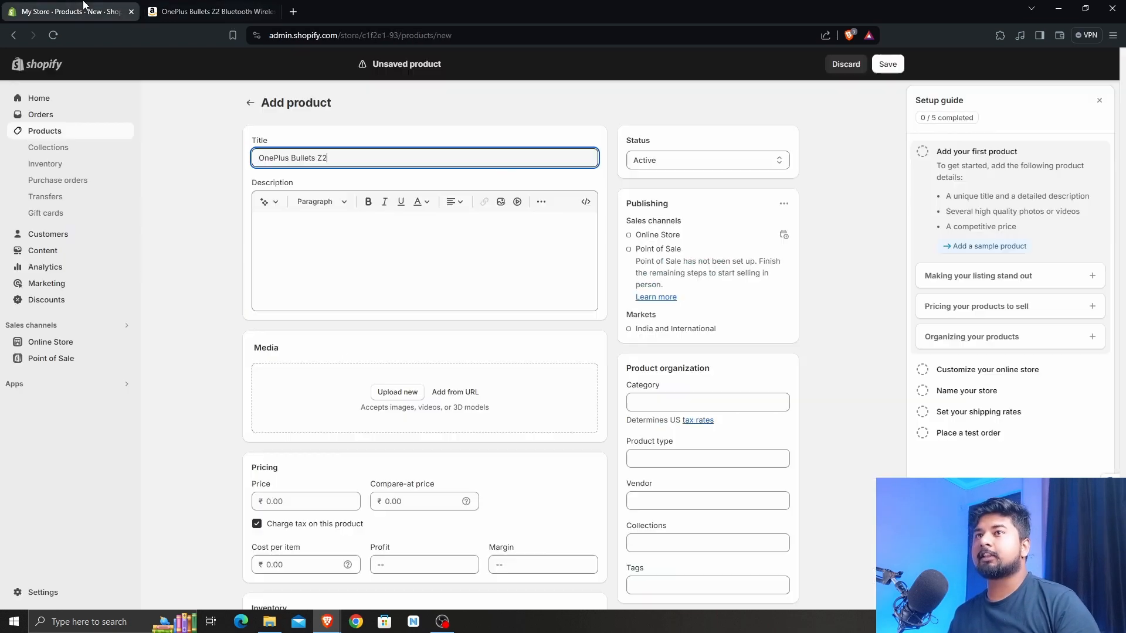
left_click(273, 252)
left_click(211, 11)
scroll(619, 516, "down", 6)
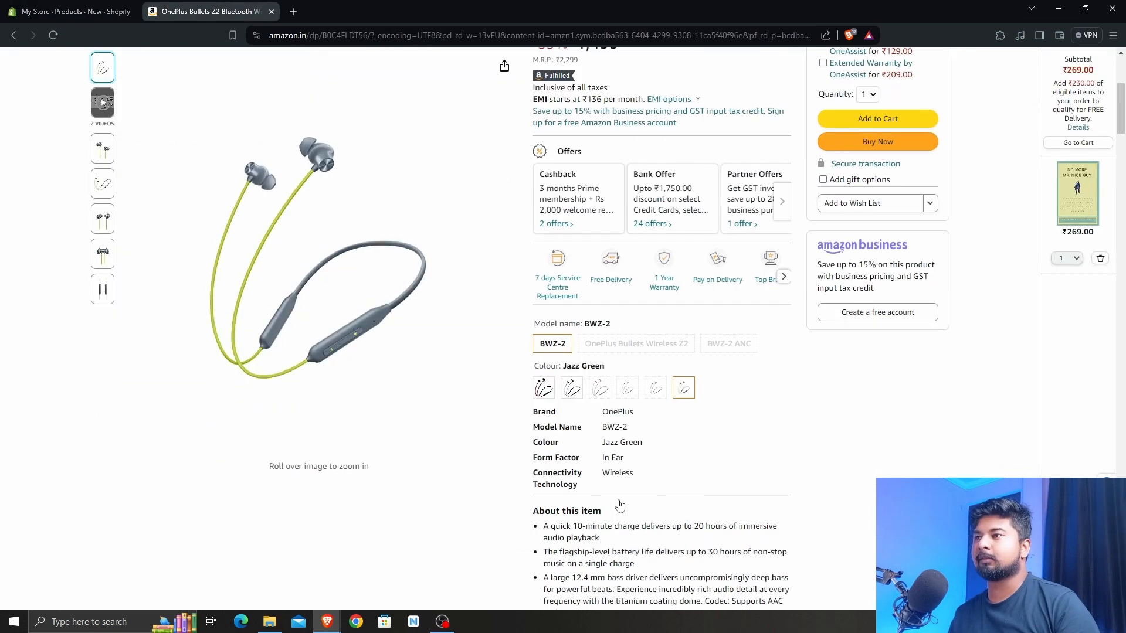
left_click_drag(545, 410, 798, 562)
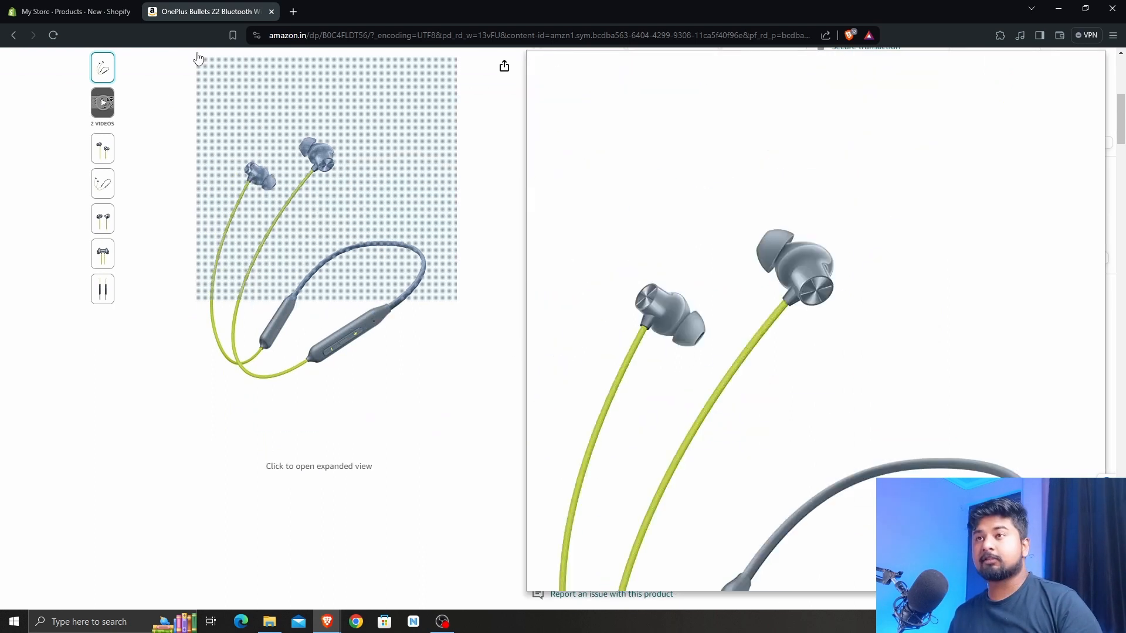
left_click(75, 11)
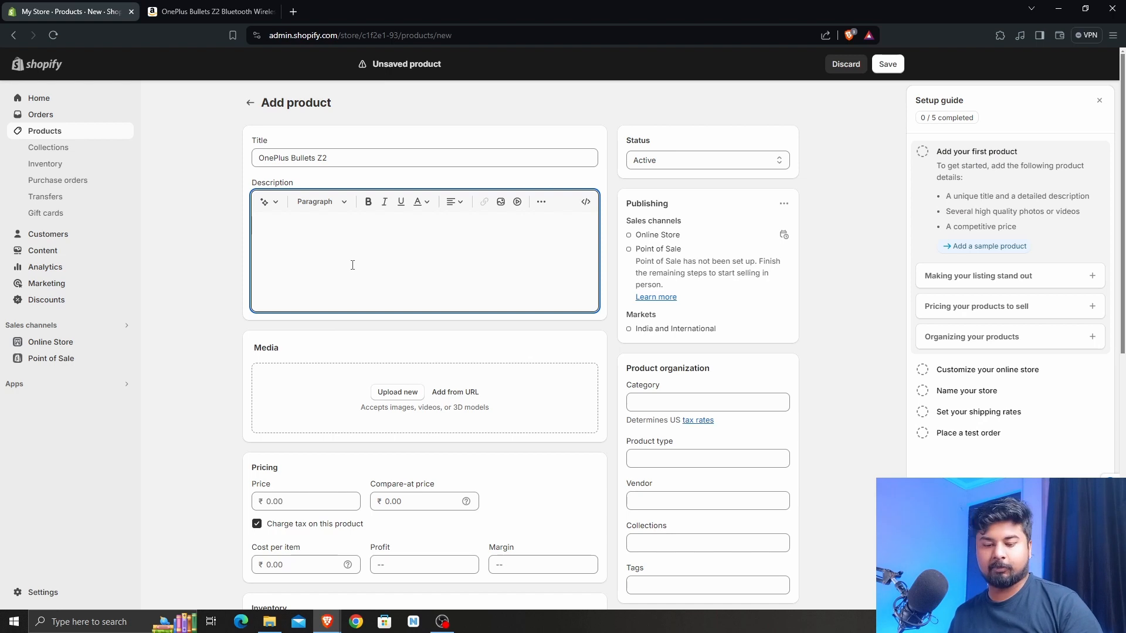
key("ctrl+v")
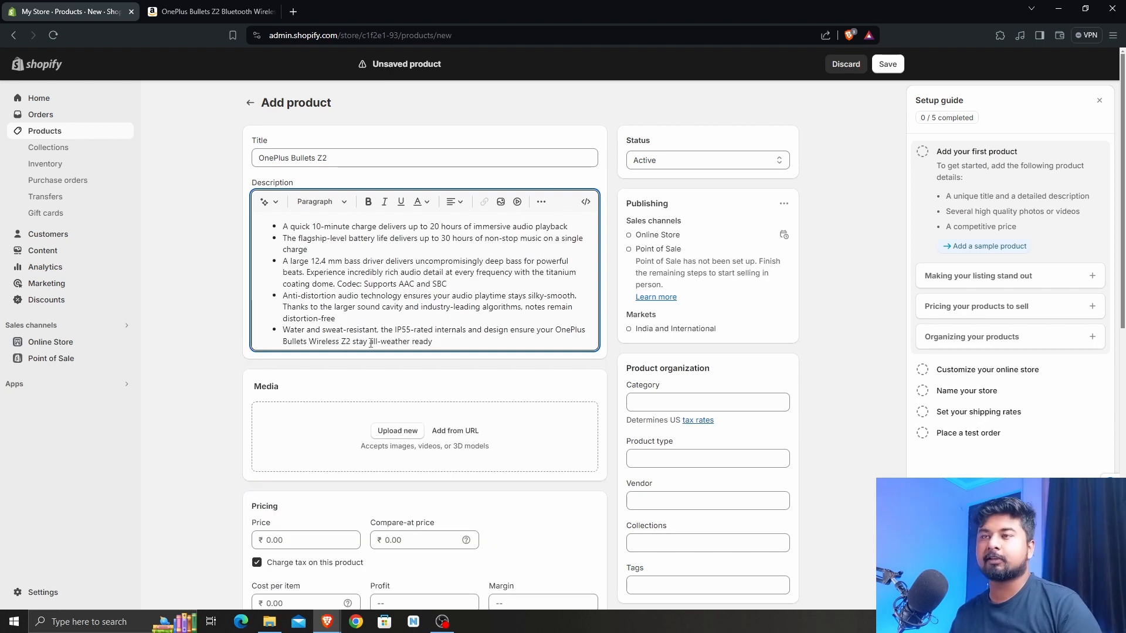
Enlarge the main earphones picture on the Amazon listing and save it as a JPEG in Downloads.
scroll(358, 328, "down", 2)
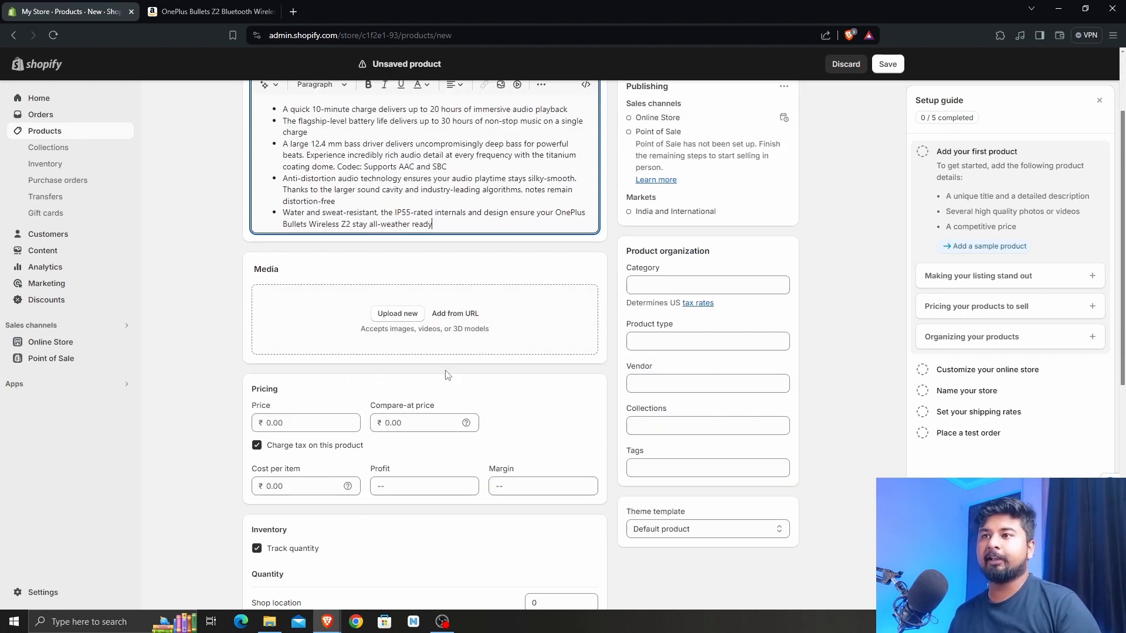
left_click(211, 11)
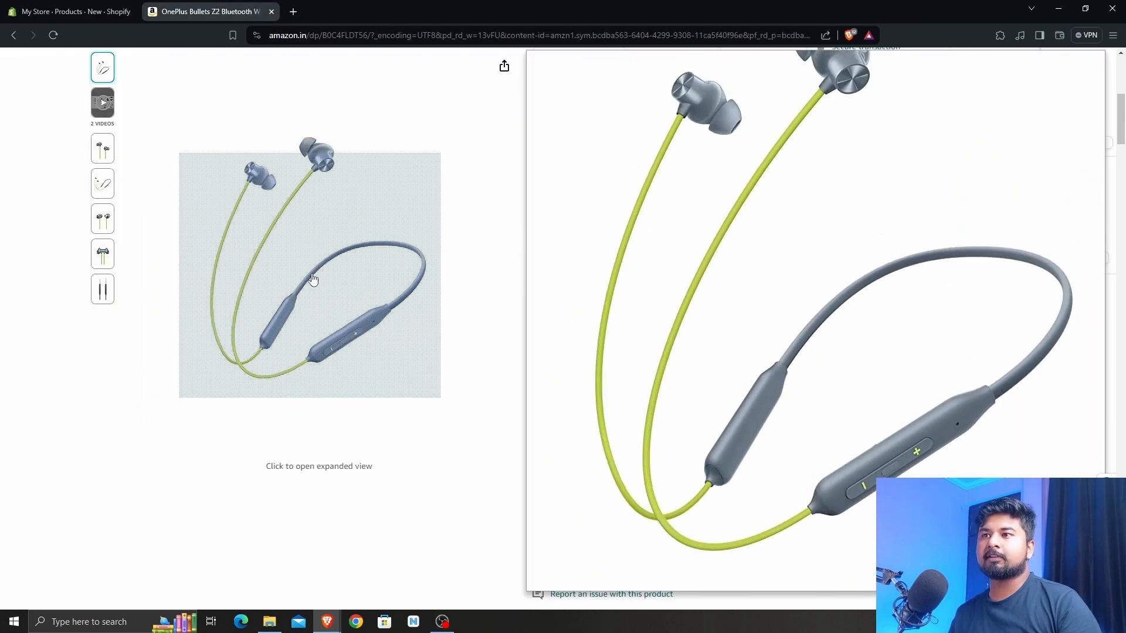
left_click(310, 247)
right_click(429, 301)
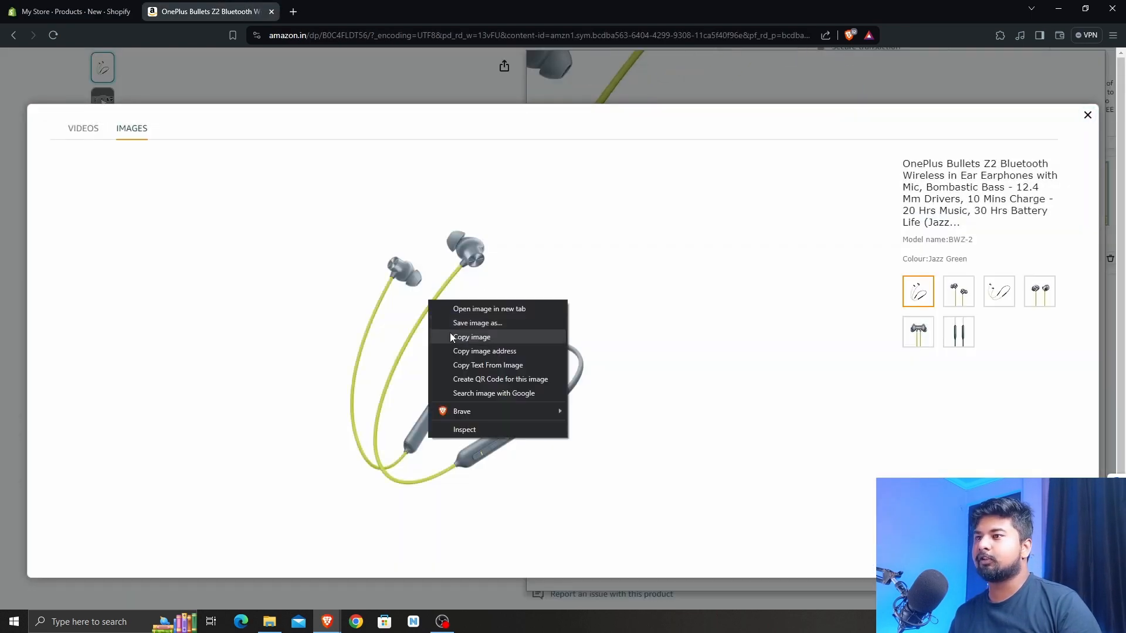
left_click(453, 323)
left_click(454, 296)
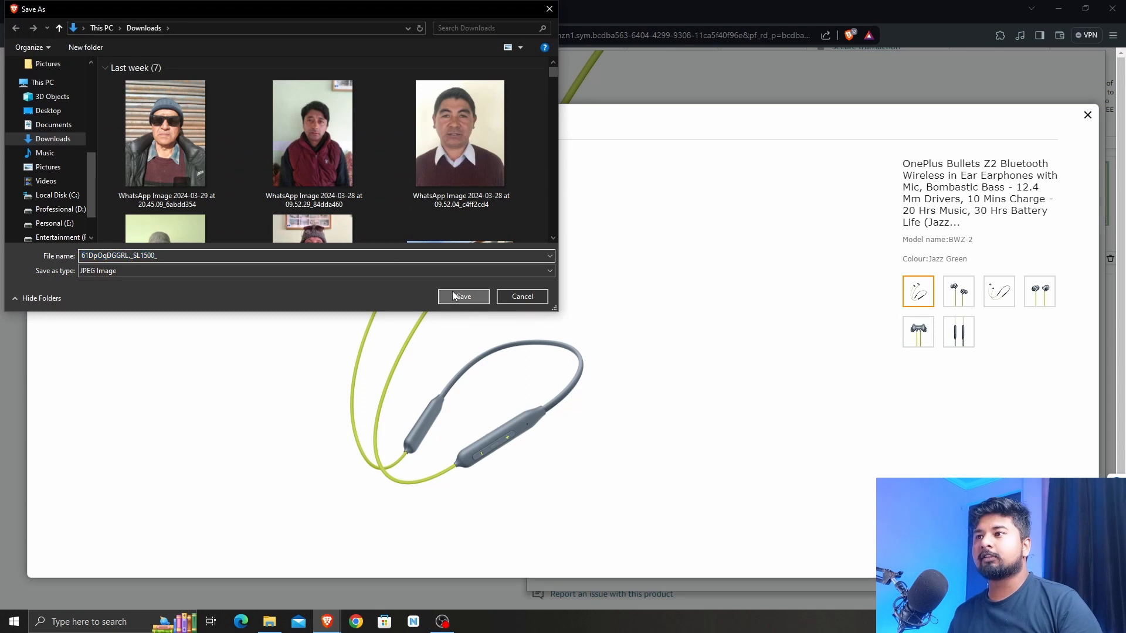
Save the second and third gallery pictures of the Amazon listing to the Downloads folder.
left_click(959, 291)
right_click(521, 309)
left_click(570, 331)
left_click(460, 296)
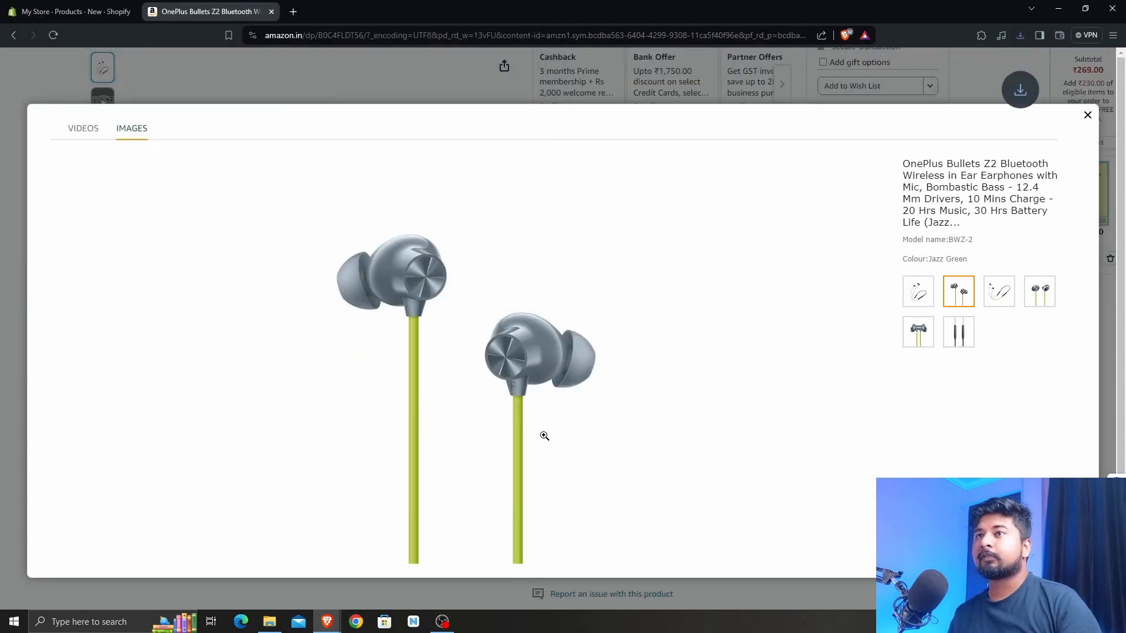
left_click(999, 292)
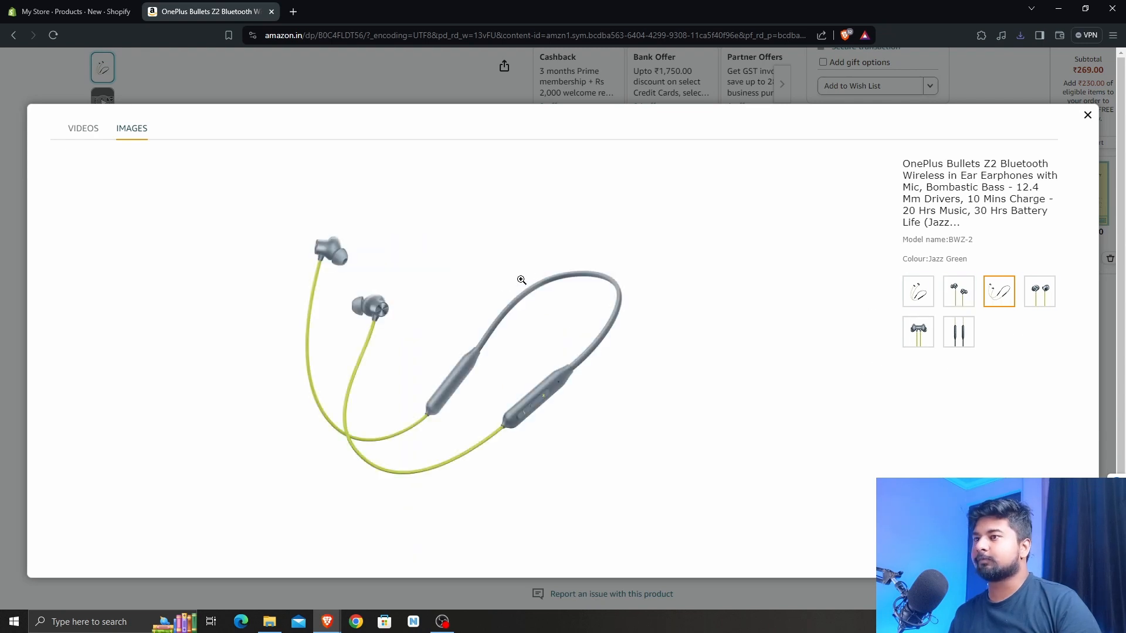
right_click(504, 291)
left_click(536, 317)
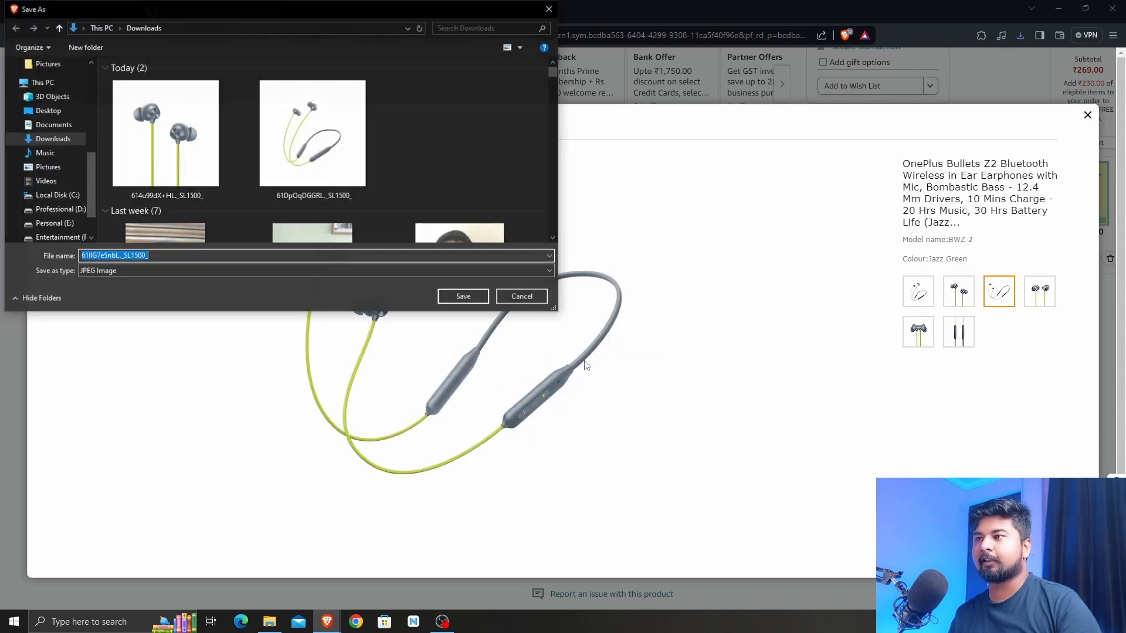
left_click(463, 297)
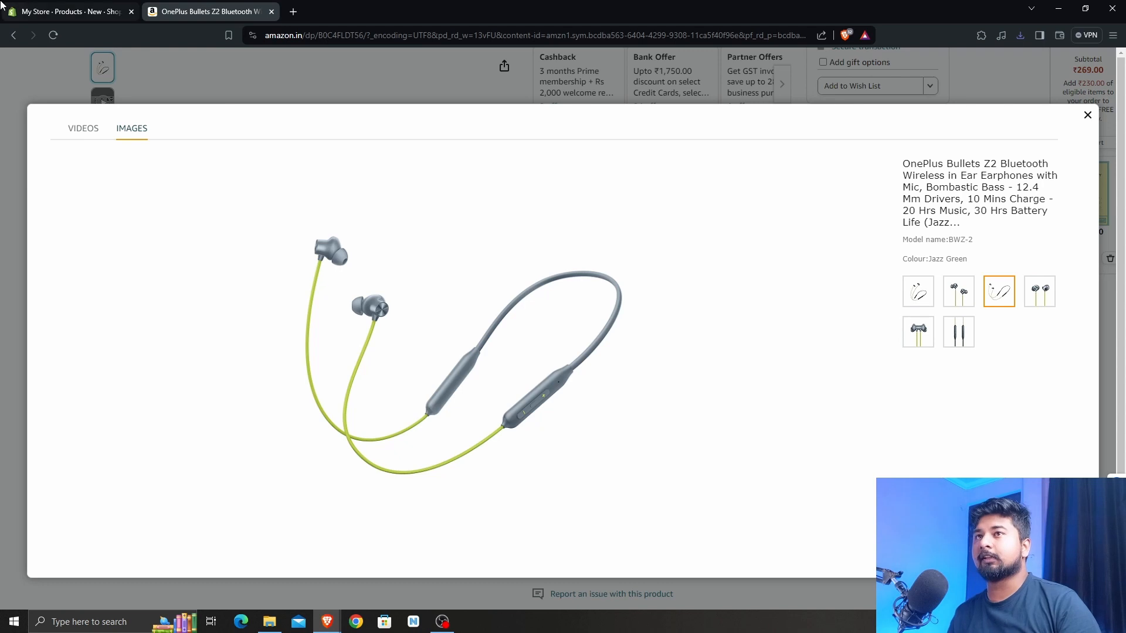
Upload the three saved earphone pictures from Downloads to the Shopify product's media.
left_click(73, 11)
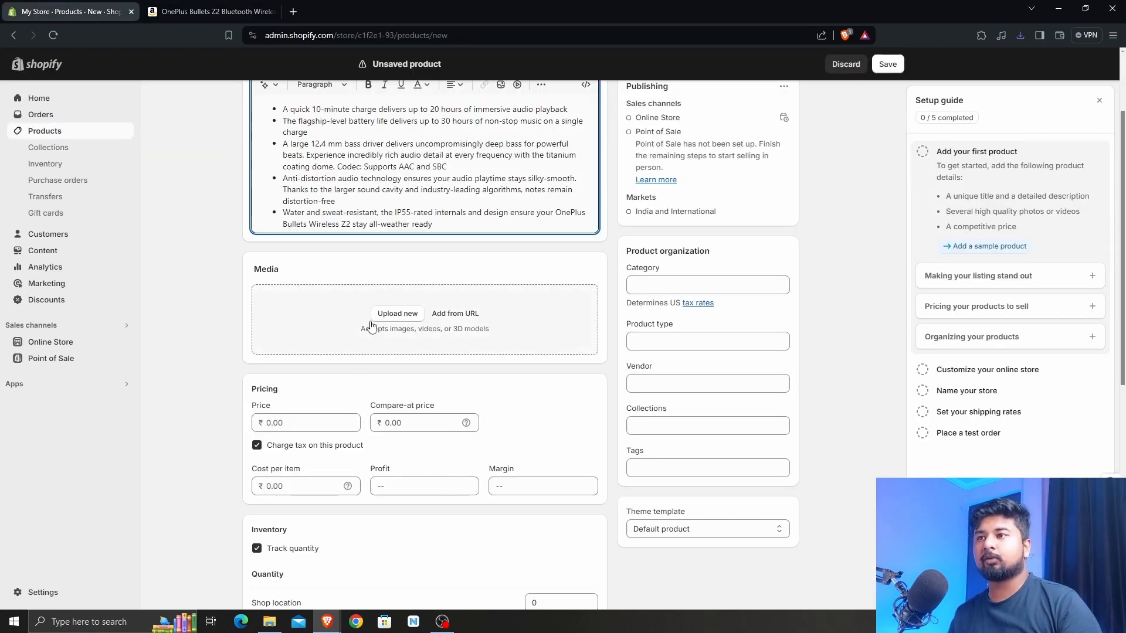
left_click(409, 315)
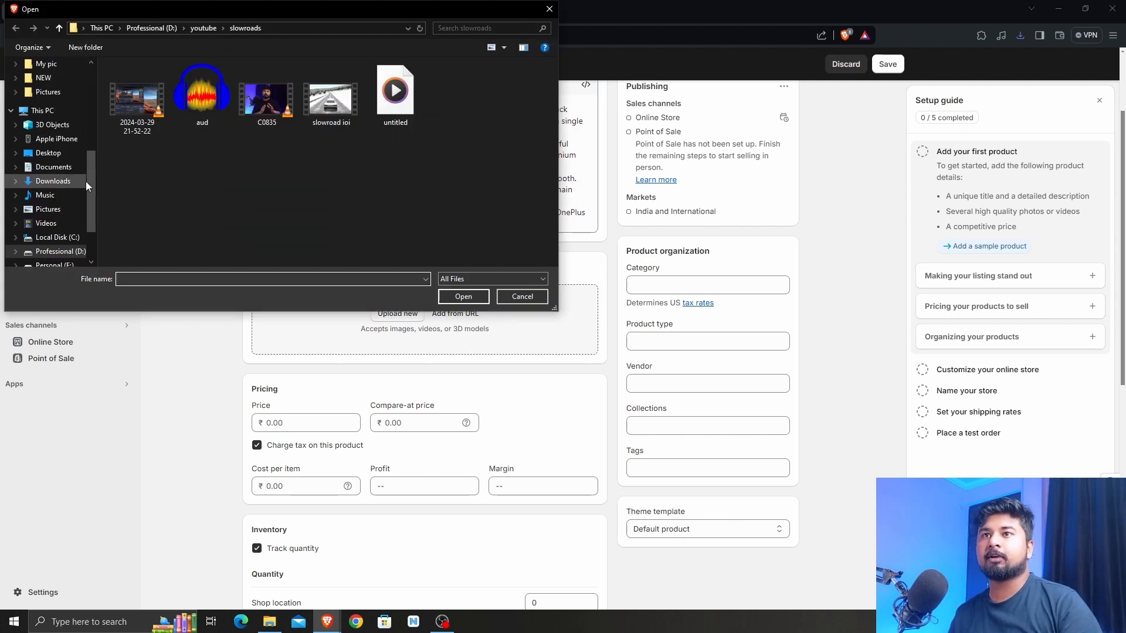
scroll(87, 186, "up", 5)
left_click(54, 102)
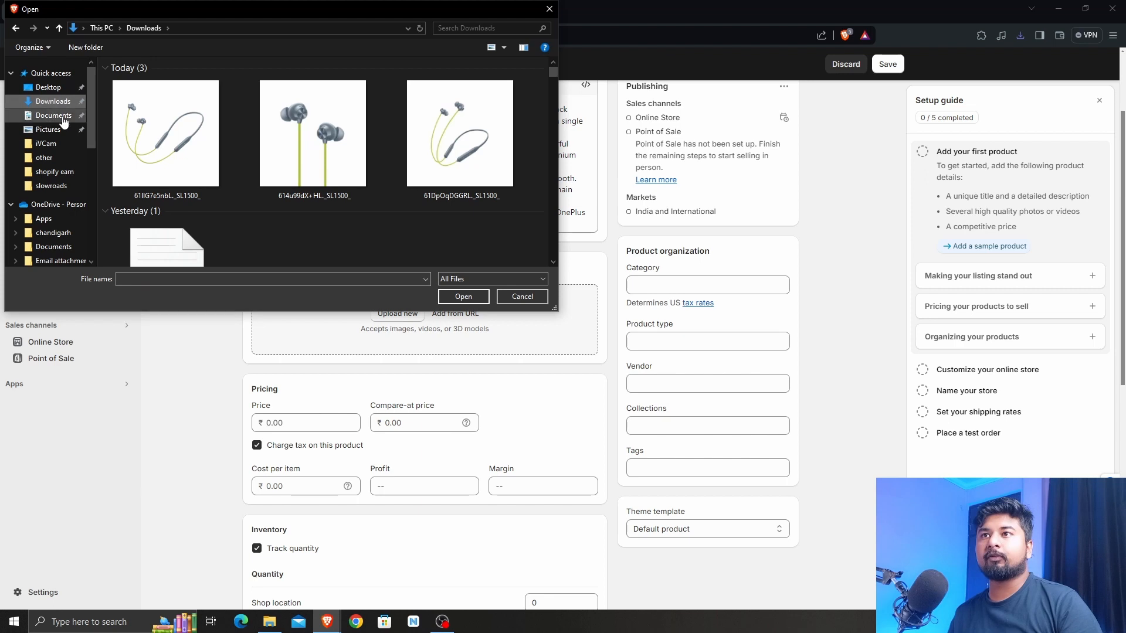
left_click(432, 142)
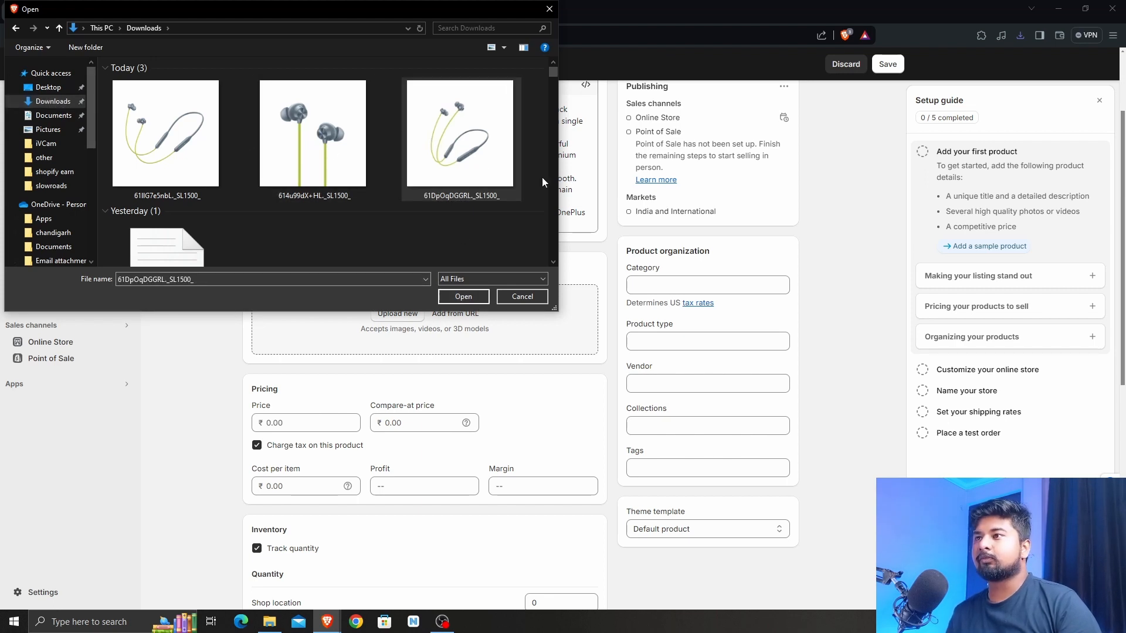
left_click_drag(535, 175, 175, 155)
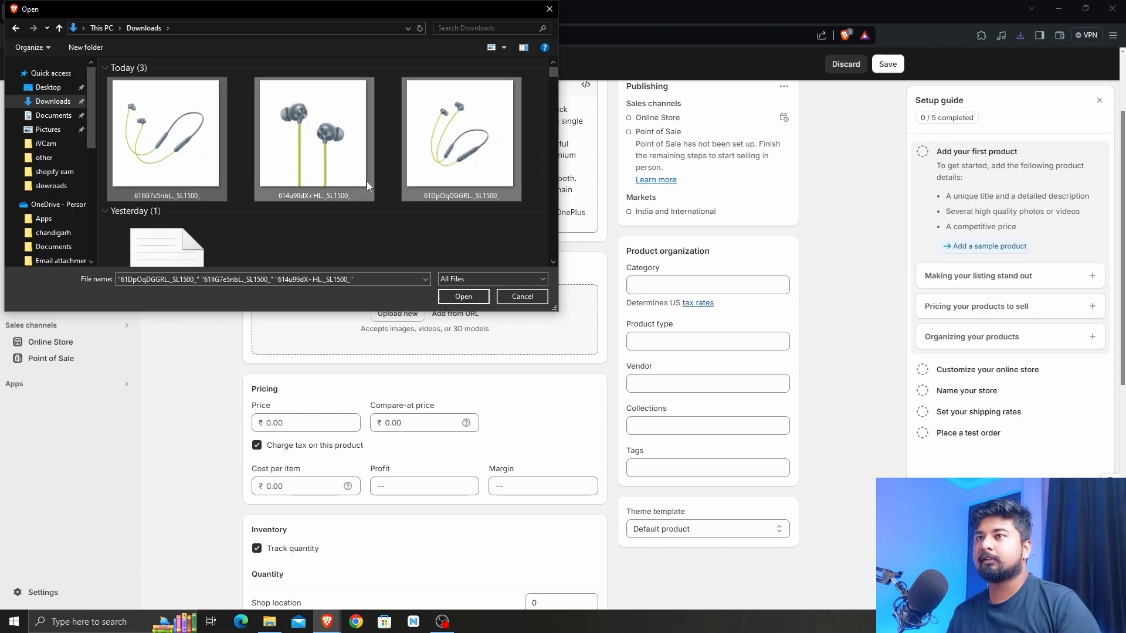
left_click(462, 296)
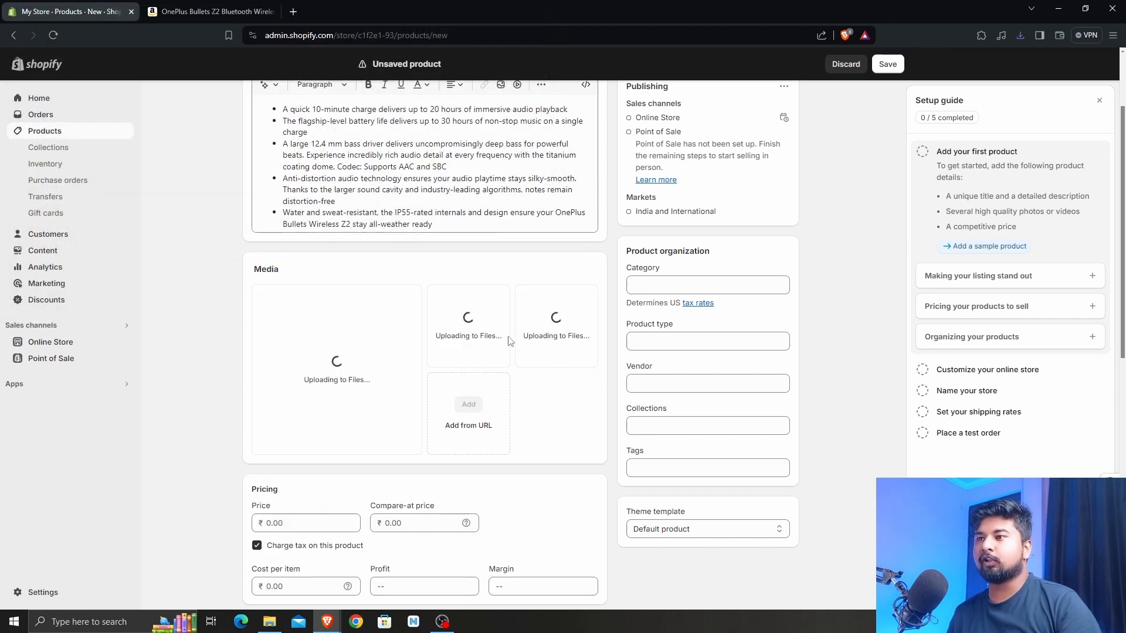
Set the product's price to ₹1,999 and its compare-at price to ₹2,999.
scroll(586, 328, "down", 4)
scroll(645, 311, "up", 4)
scroll(660, 308, "up", 2)
scroll(527, 317, "down", 5)
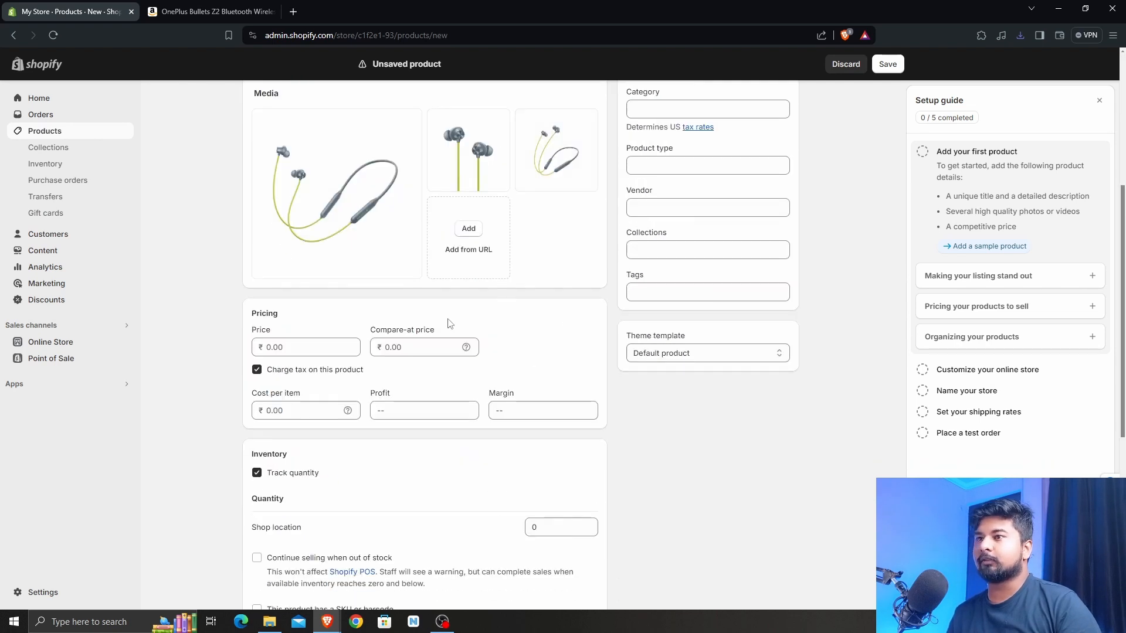
left_click(287, 347)
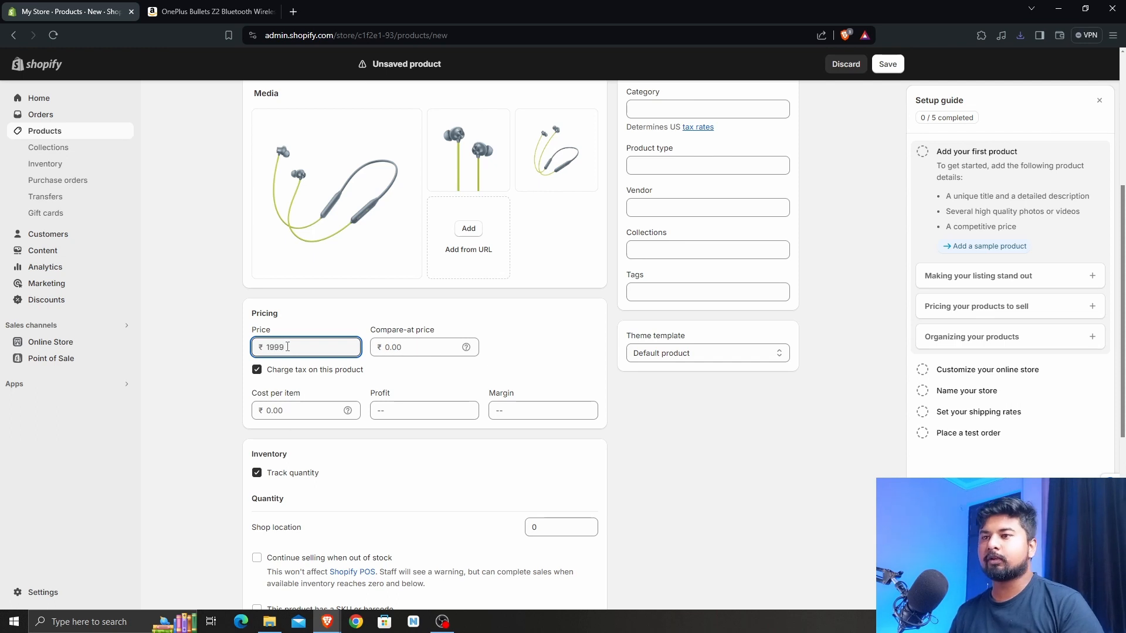
left_click(393, 348)
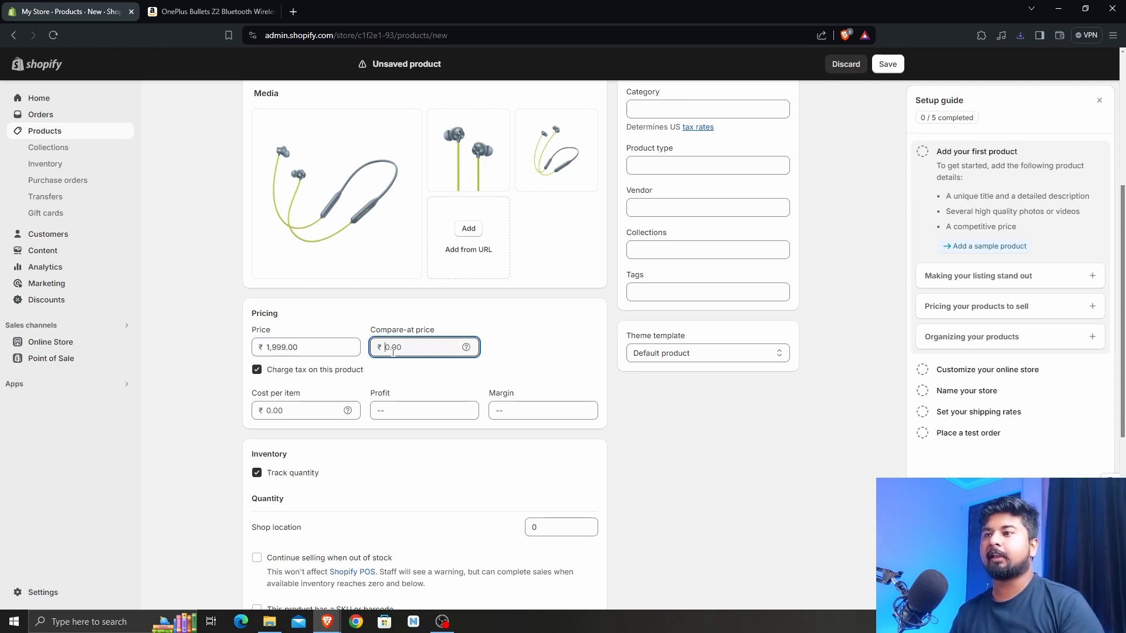
type("2999")
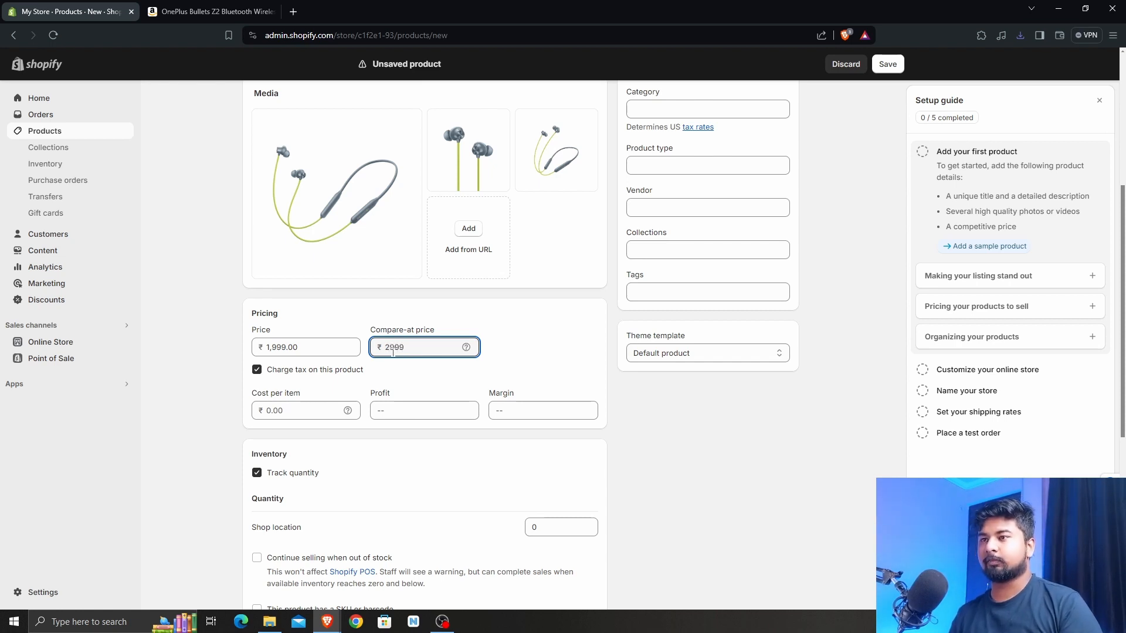
left_click(518, 391)
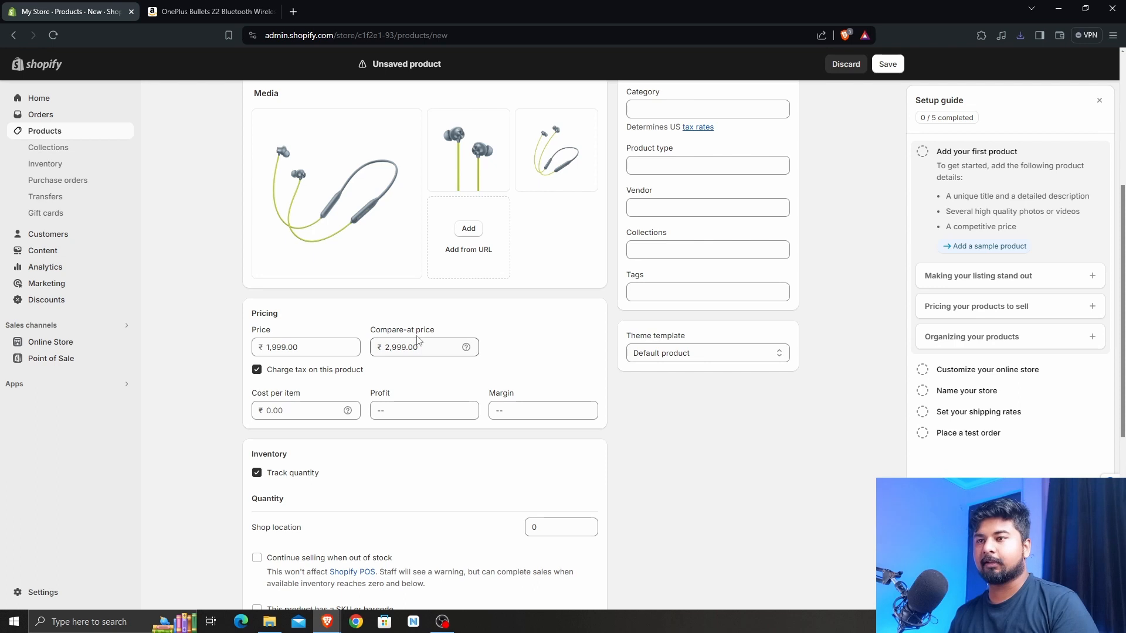
Set the product's cost per item to ₹1,000.
left_click(302, 414)
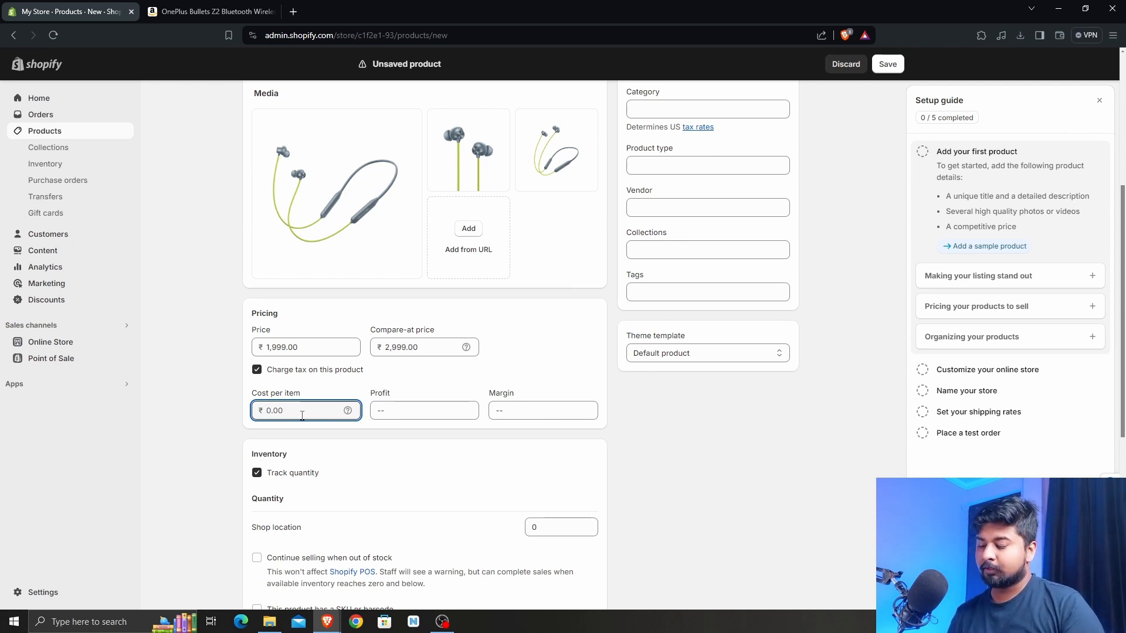
type("1000")
left_click(446, 390)
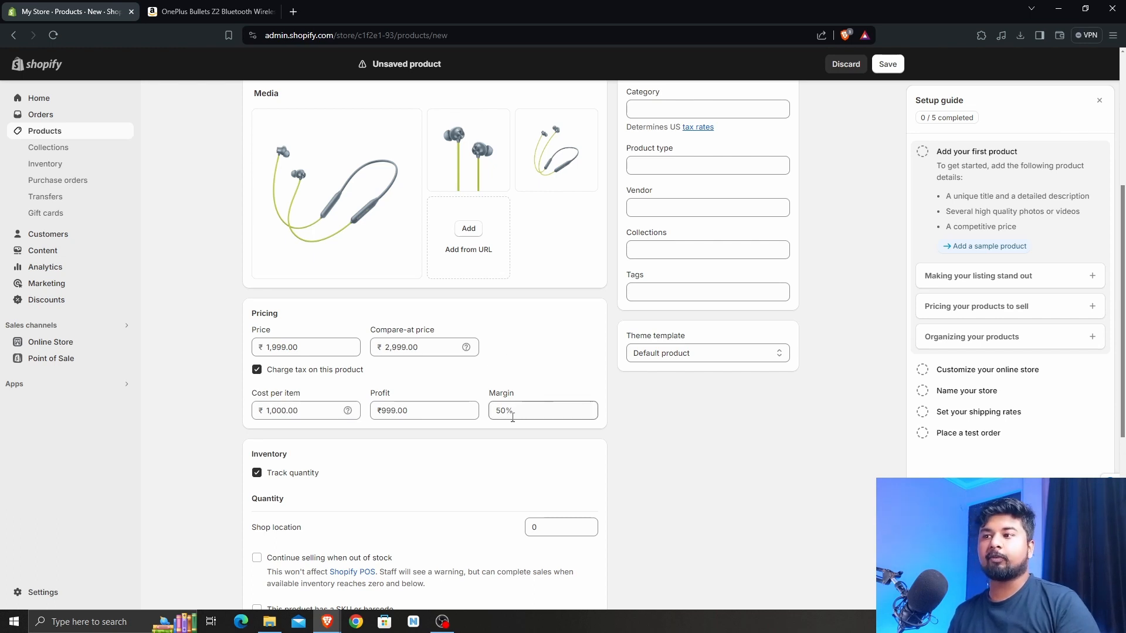
Set the product's inventory quantity at the shop location to 10.
scroll(459, 433, "down", 2)
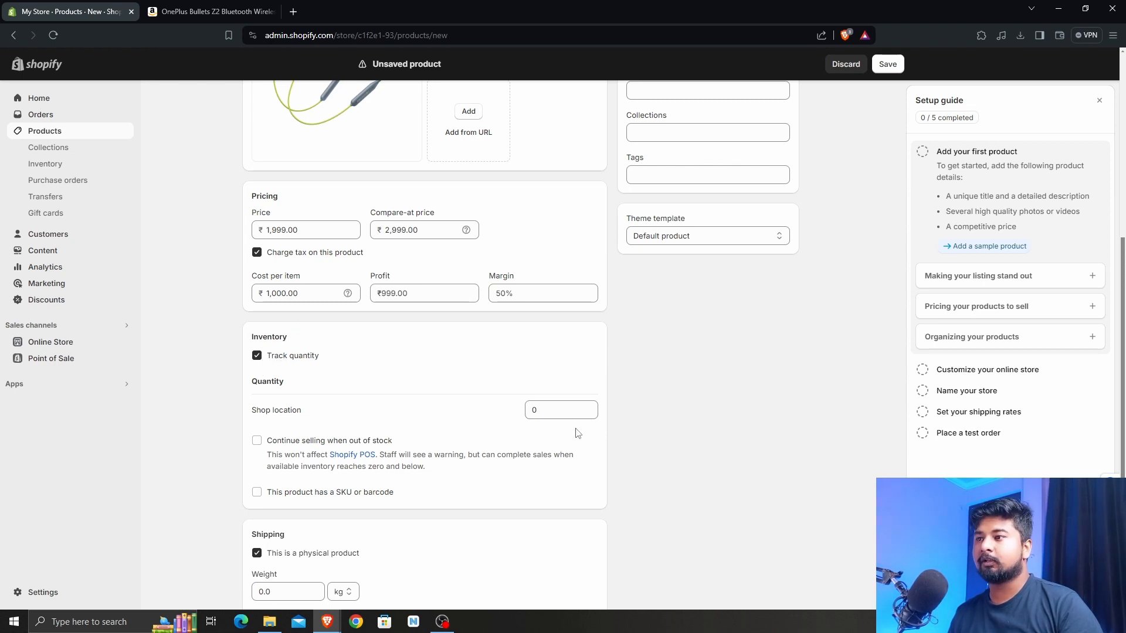
left_click(561, 412)
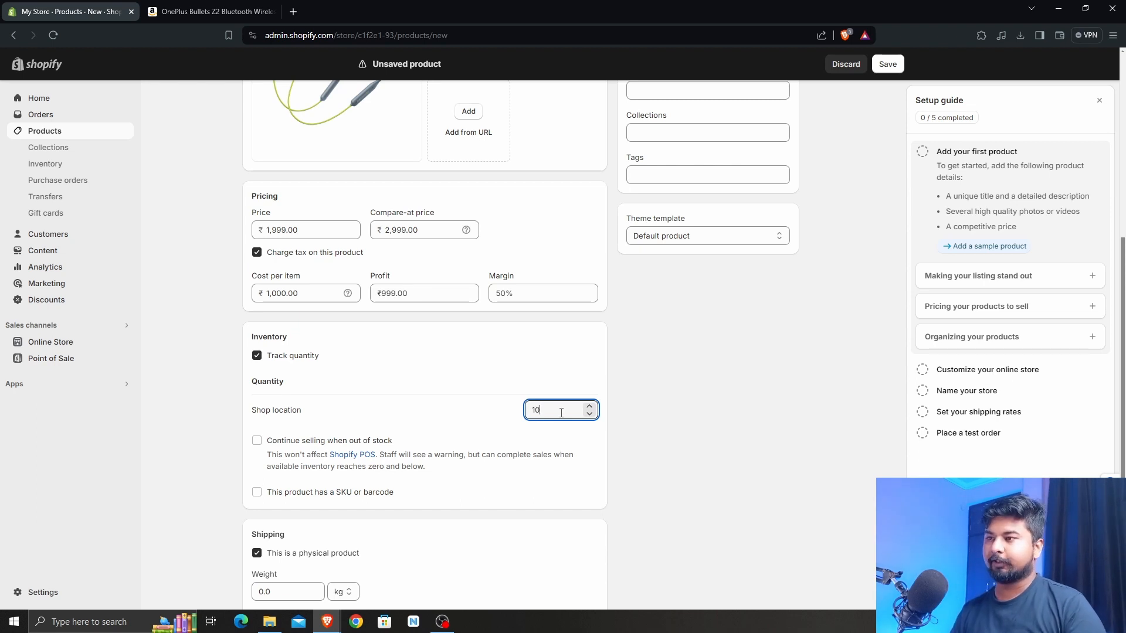
left_click(586, 394)
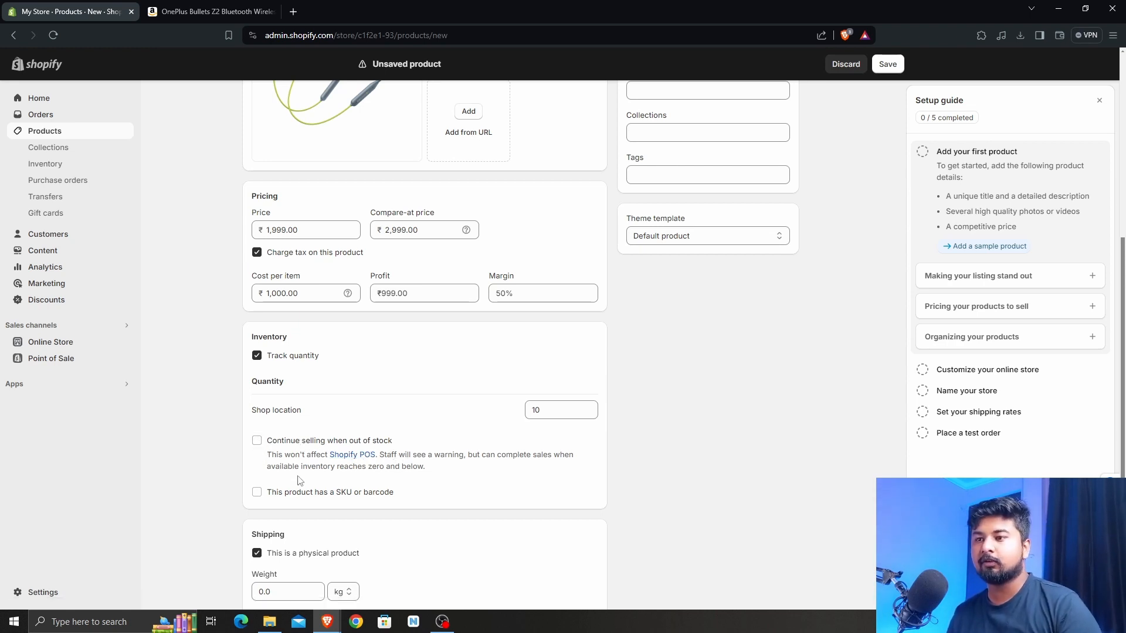
Add a Color option to the product's variants with the values Black and Red.
scroll(373, 503, "down", 4)
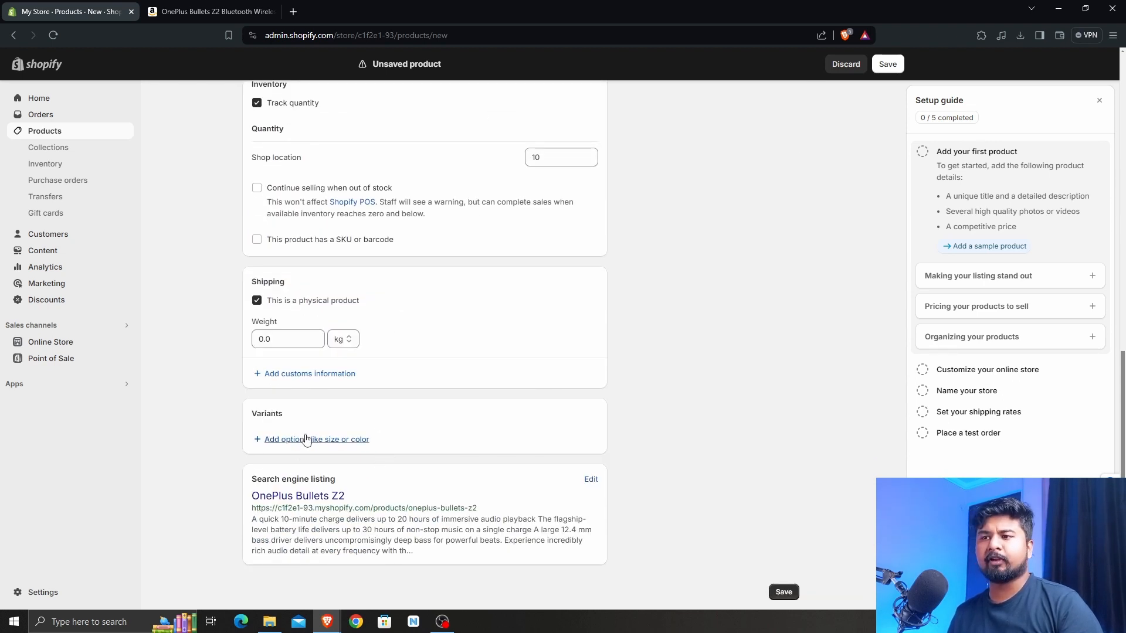
left_click(306, 440)
left_click(344, 509)
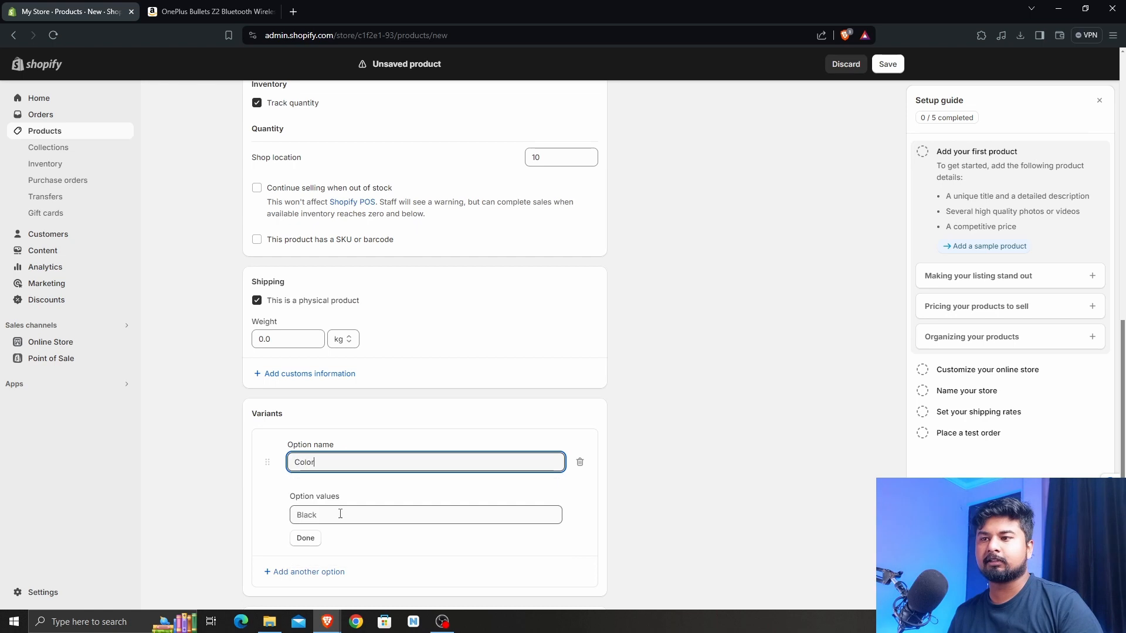
left_click(328, 515)
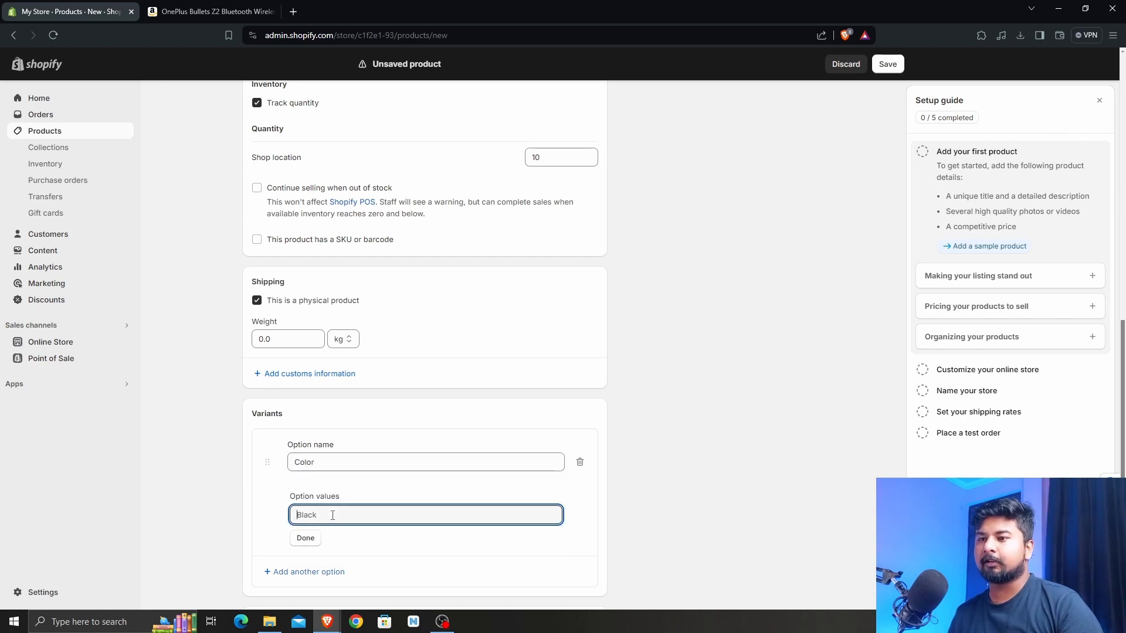
left_click(305, 537)
left_click(339, 516)
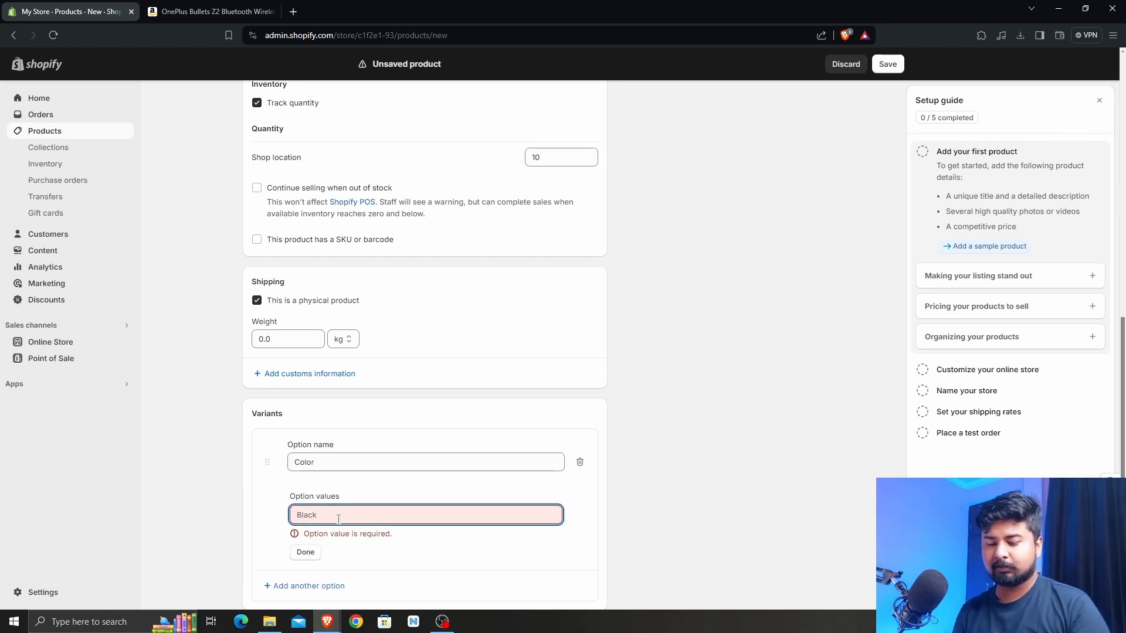
type("Black")
left_click(352, 536)
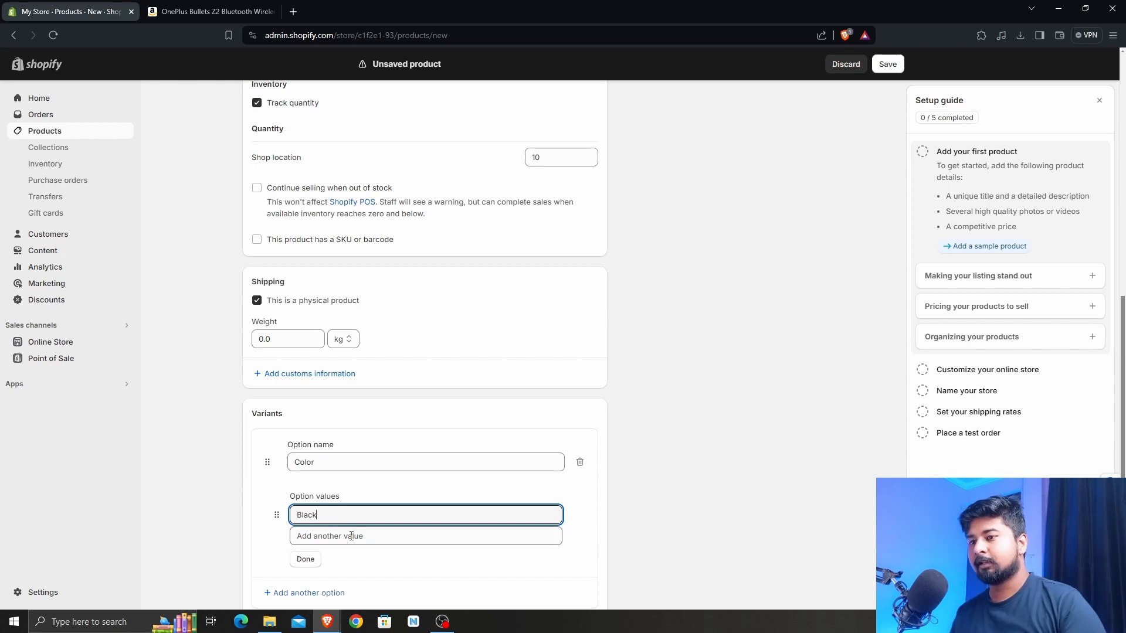
type("Red")
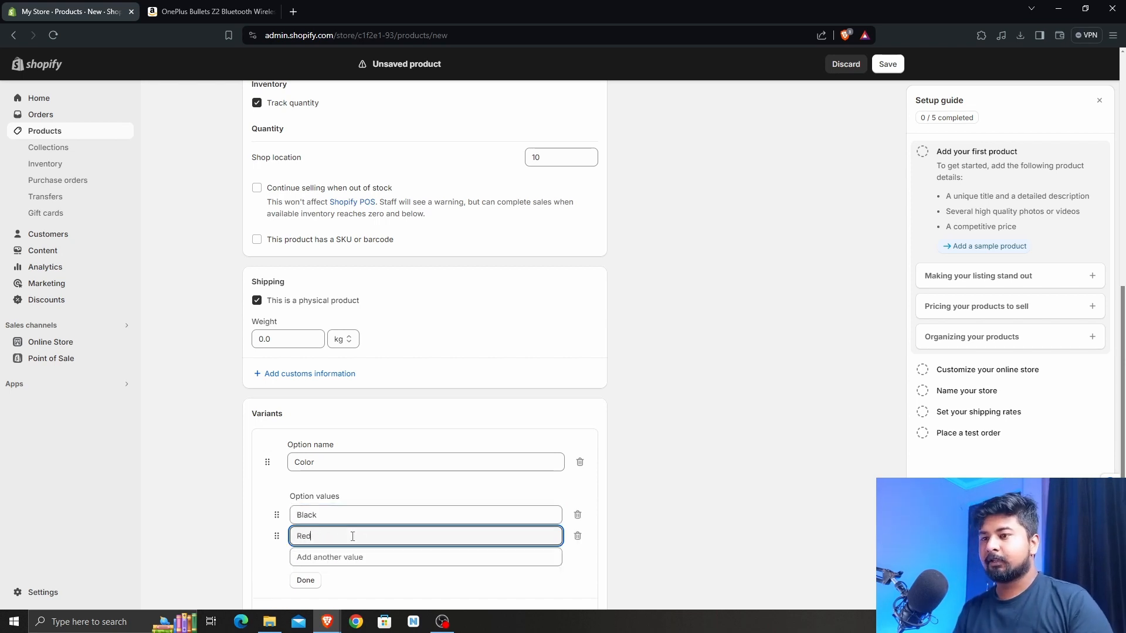
left_click(305, 580)
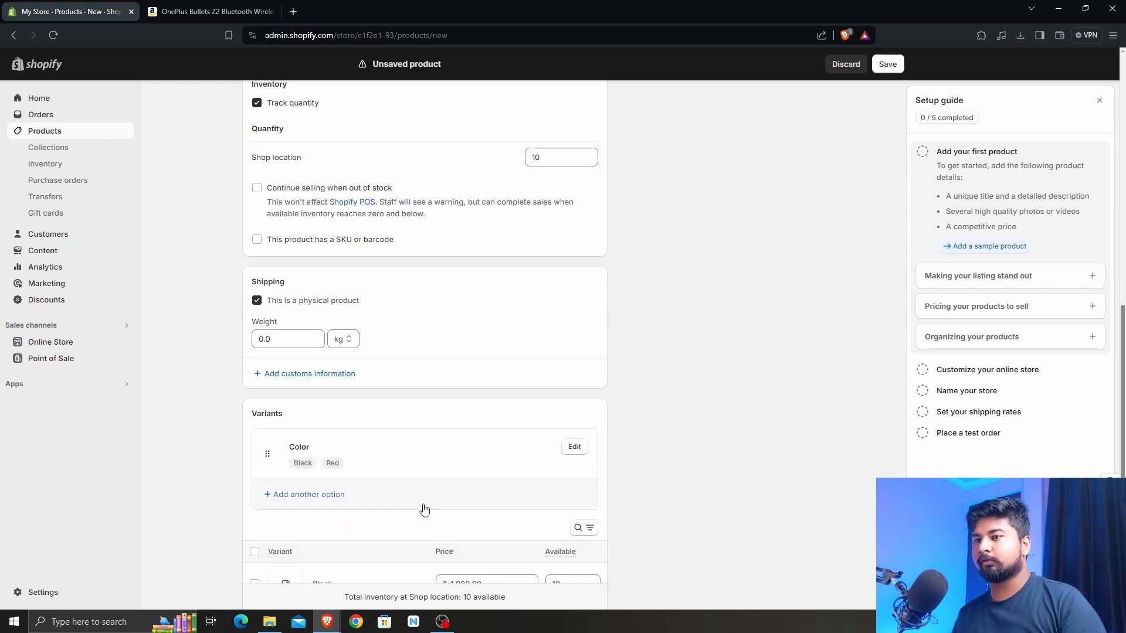
Set the Red variant's available quantity to 9.
scroll(598, 495, "down", 4)
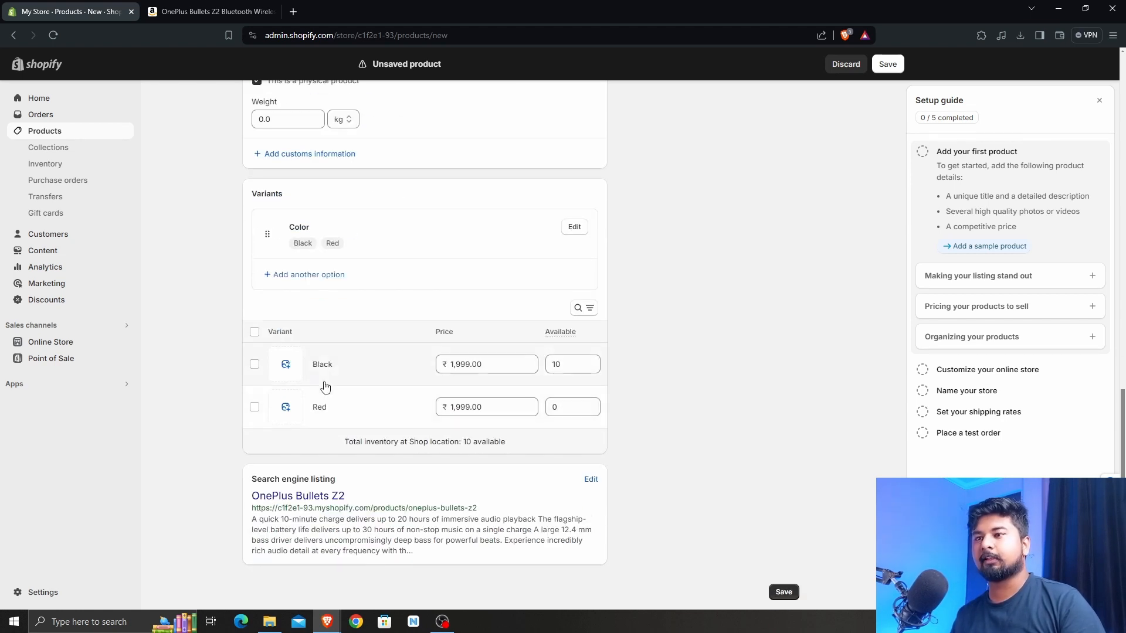
left_click(573, 405)
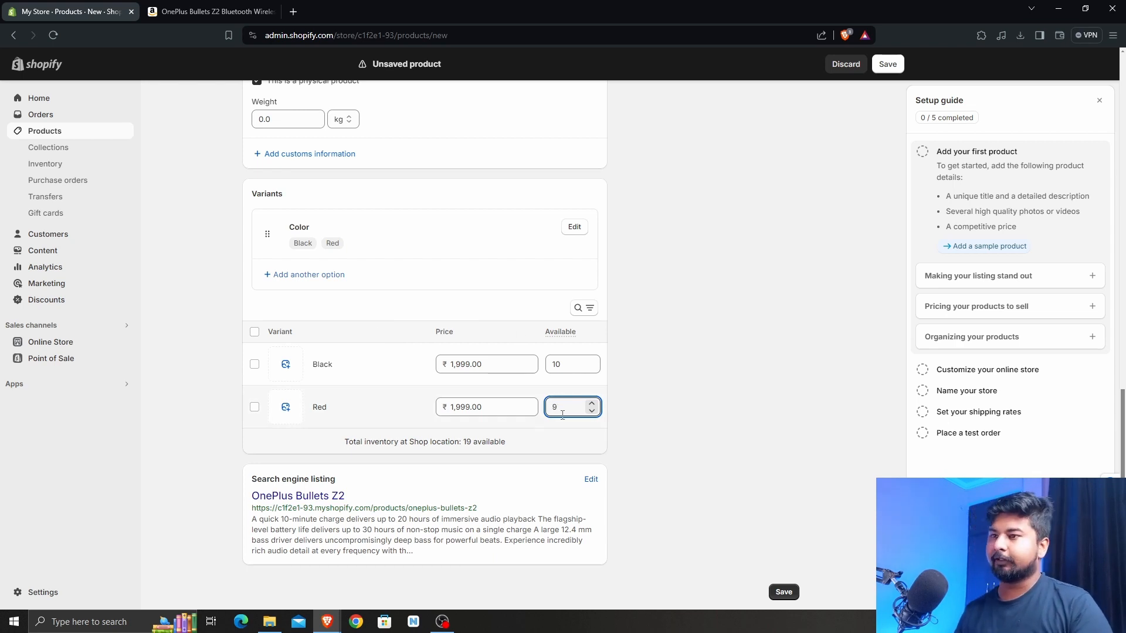
left_click(714, 341)
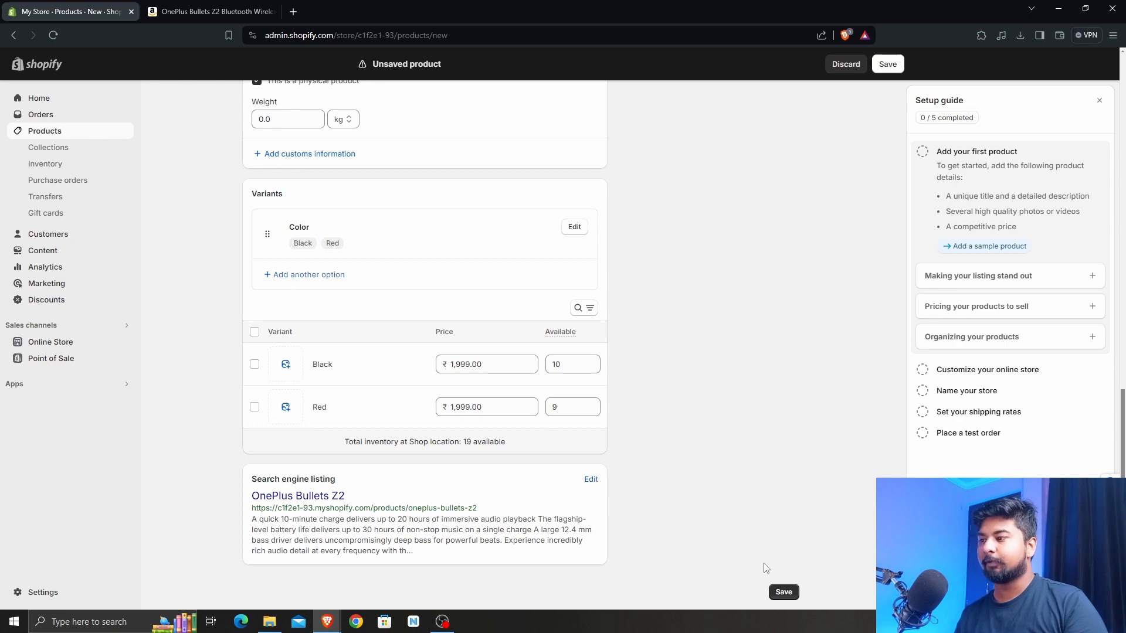
Review the product's details from pricing to variants and save the new product.
scroll(645, 540, "up", 12)
scroll(644, 535, "down", 4)
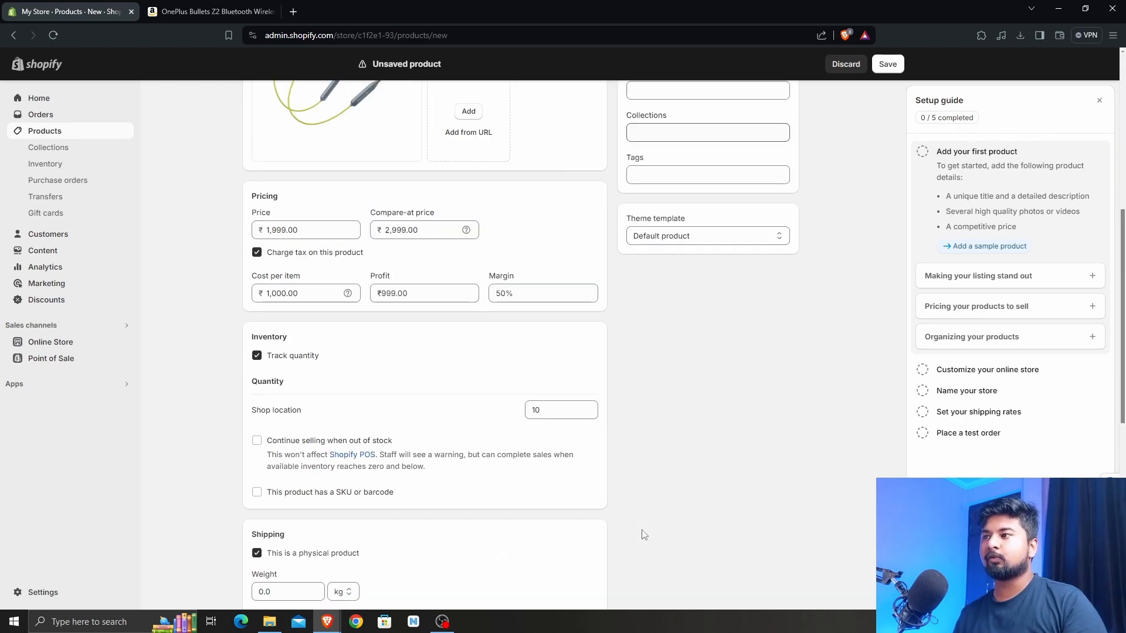
scroll(644, 534, "down", 8)
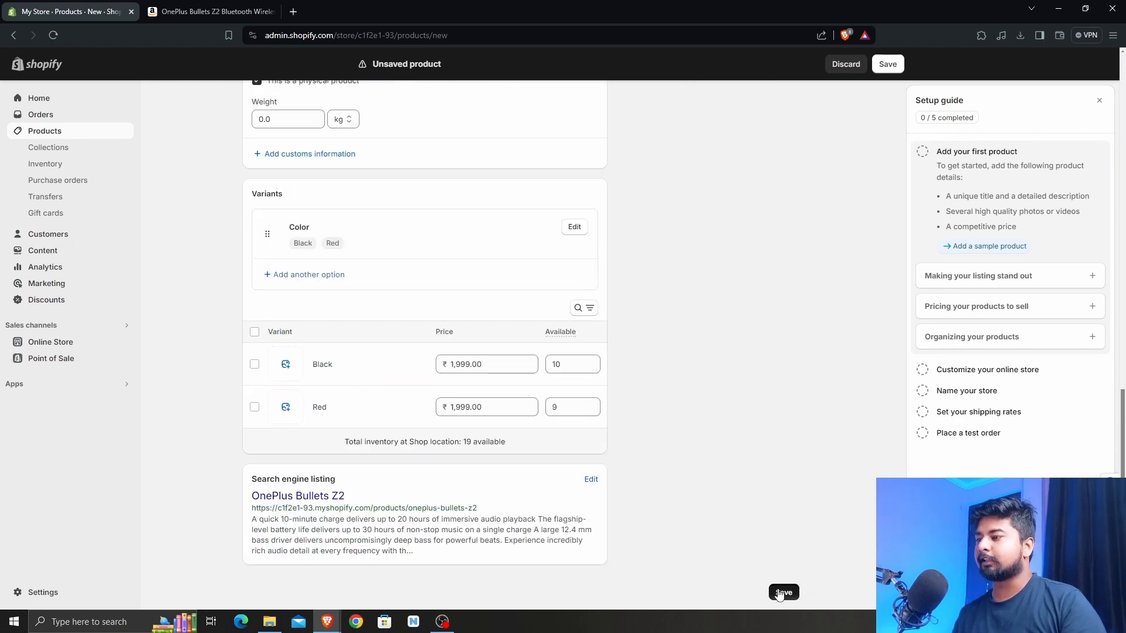
left_click(780, 593)
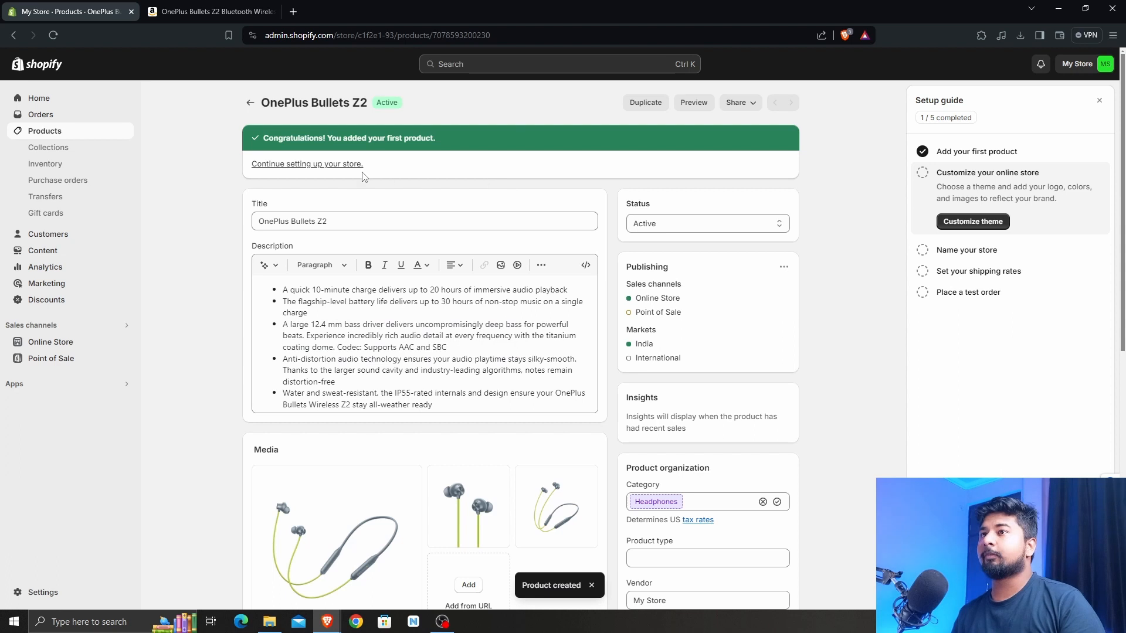
Preview the saved product's storefront page and try its Red and Black color options.
left_click(698, 105)
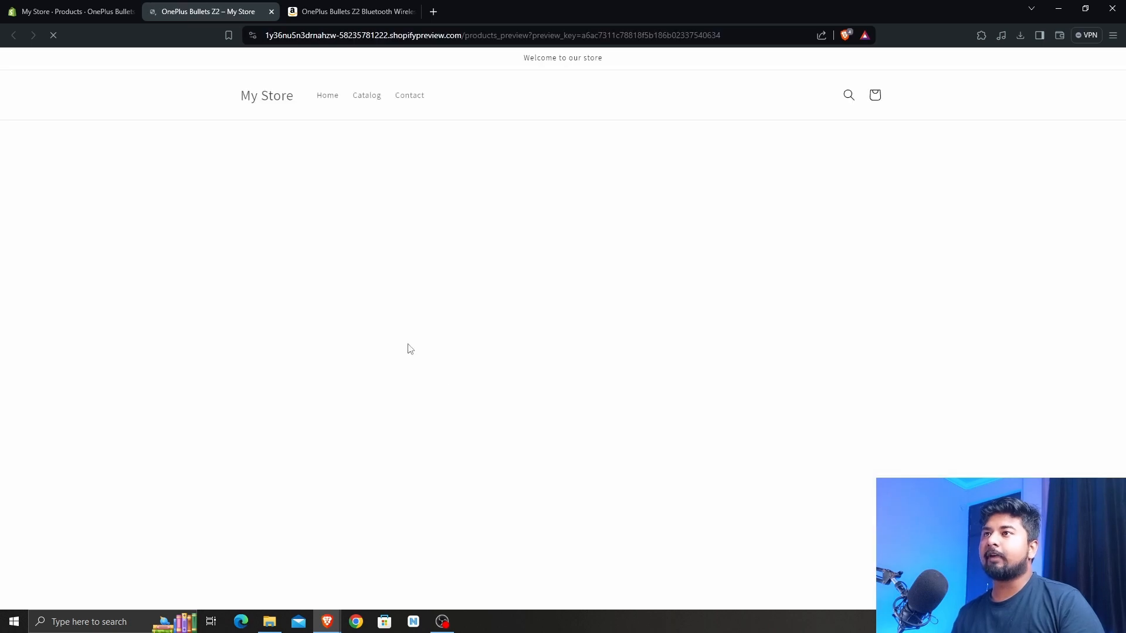
scroll(476, 349, "down", 5)
scroll(476, 349, "up", 5)
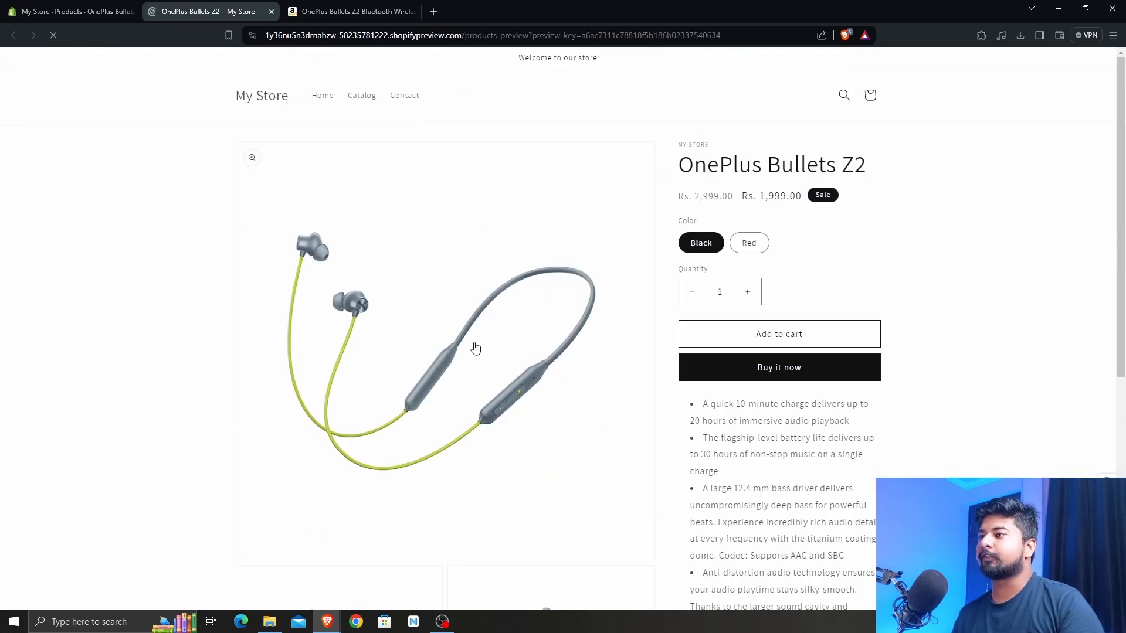
scroll(698, 360, "down", 5)
scroll(696, 362, "up", 5)
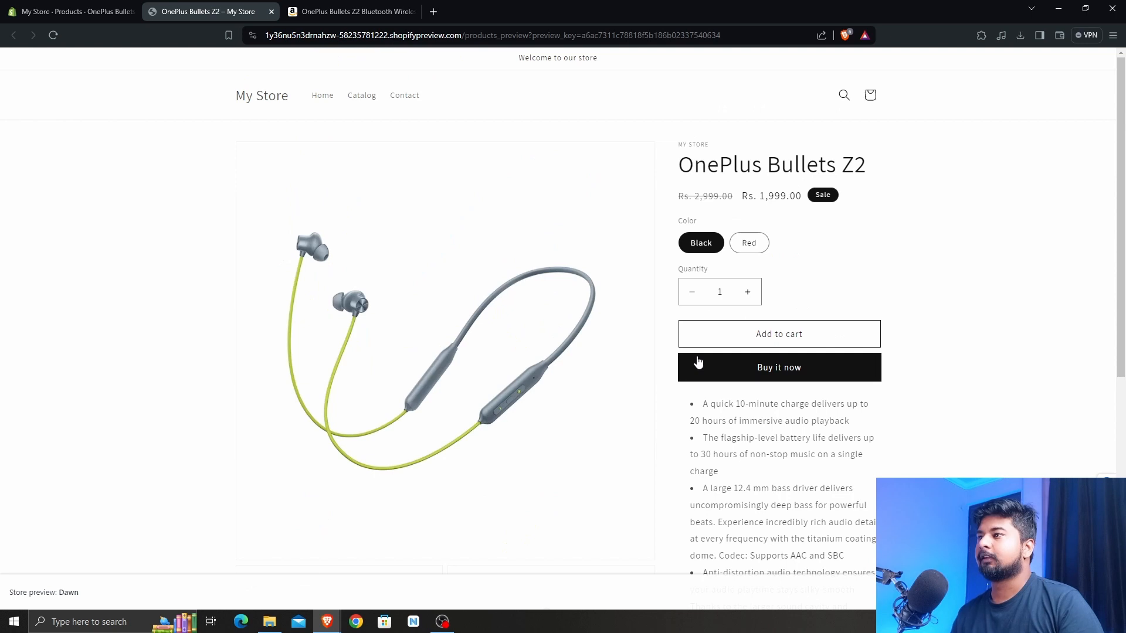
left_click(750, 243)
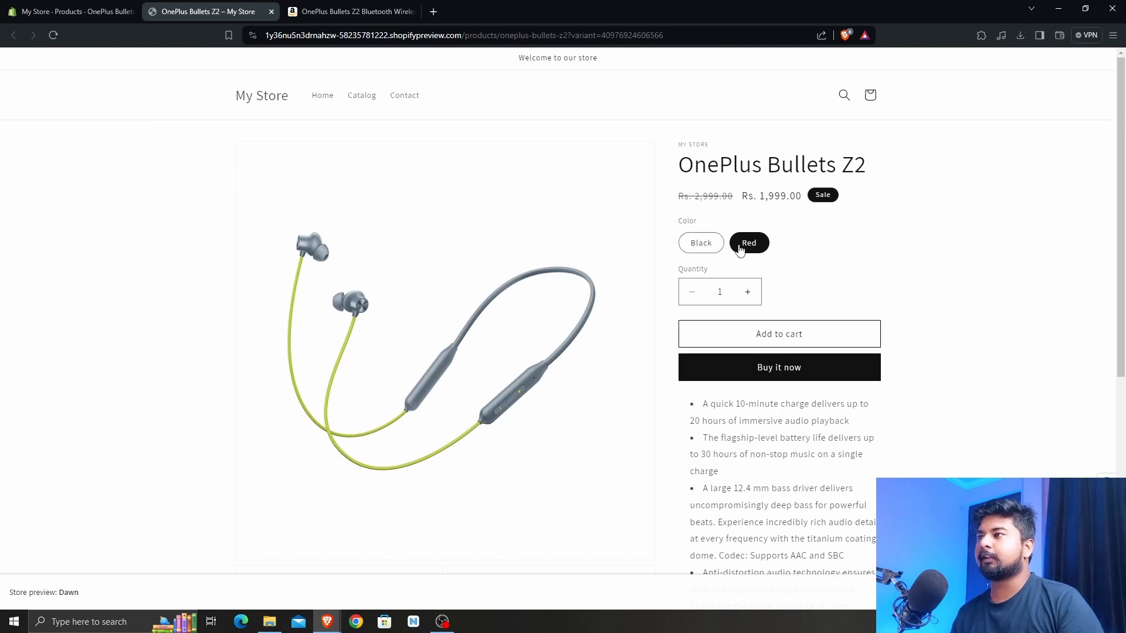
left_click(714, 248)
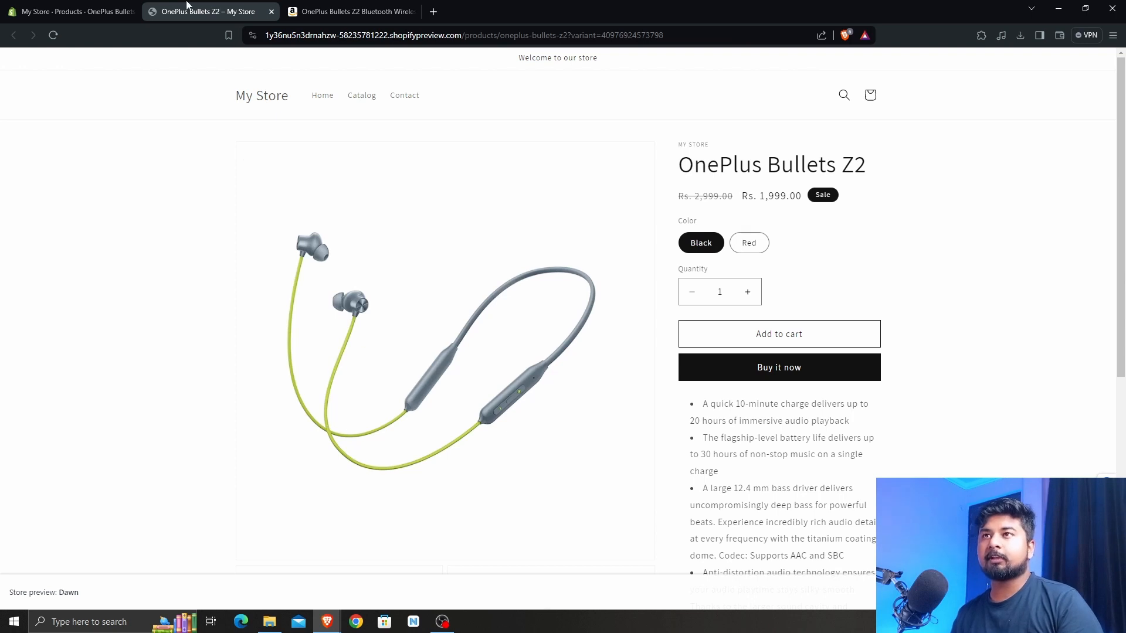
Return to the product's admin page and view the images selectable for the Black variant without assigning one.
left_click(71, 11)
scroll(231, 260, "down", 8)
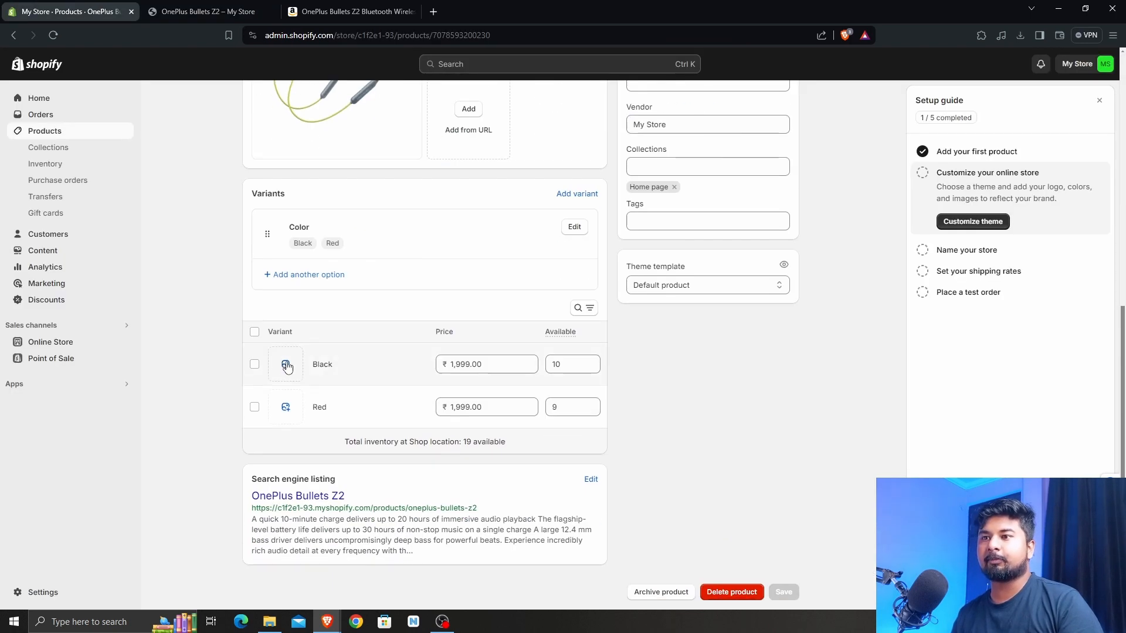
left_click(287, 368)
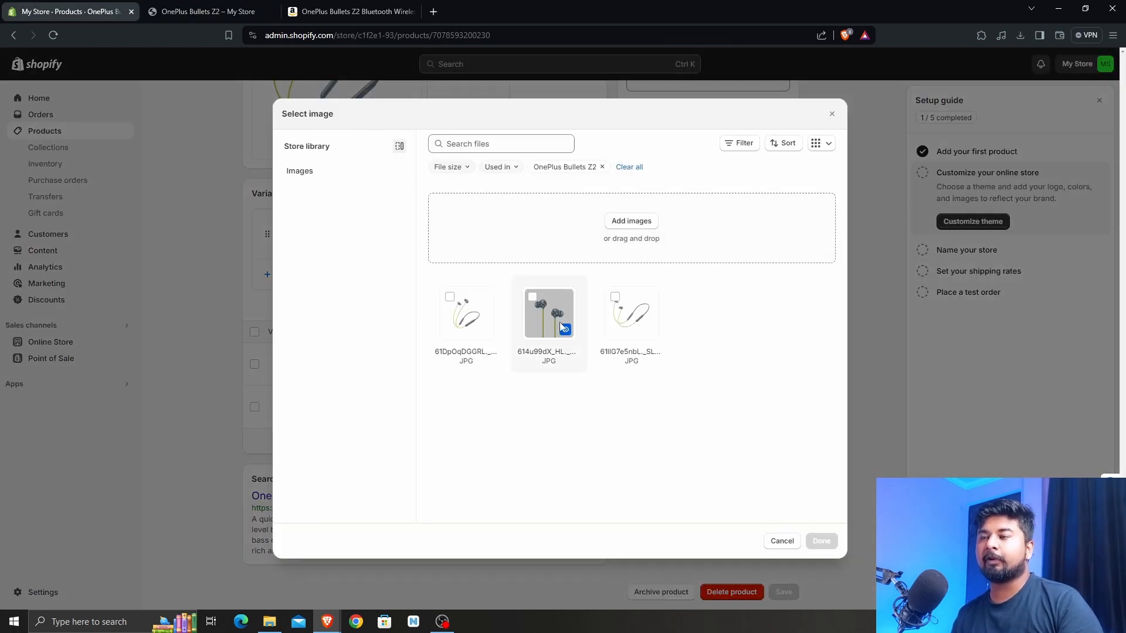
left_click(832, 114)
Switch to the storefront preview and toggle the product's color to Red and back to Black.
left_click(227, 8)
left_click(749, 245)
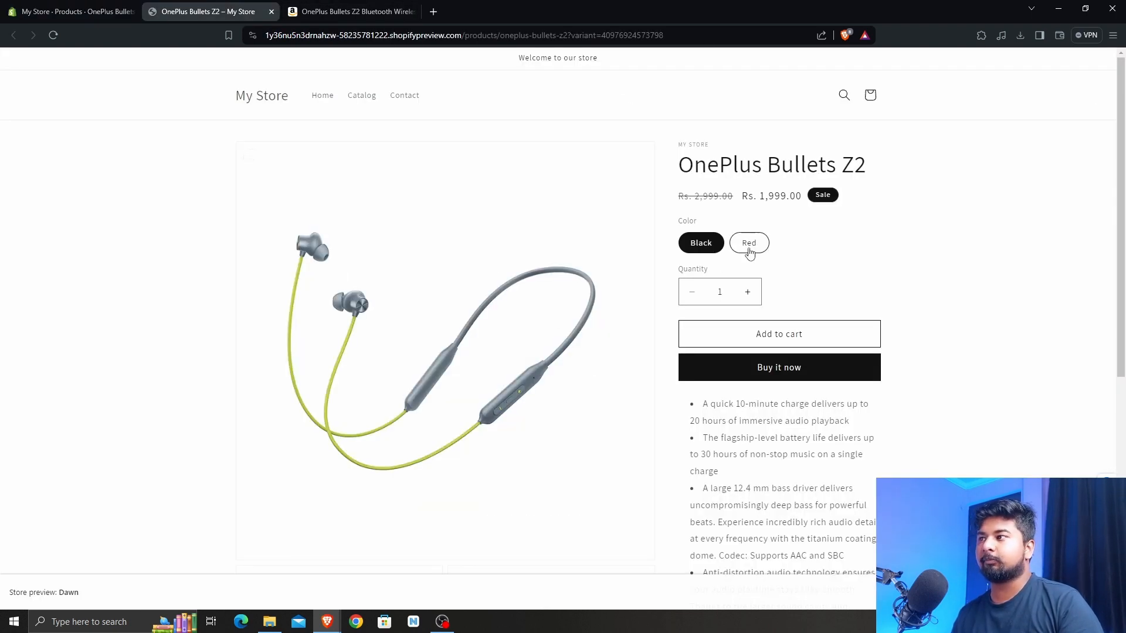
left_click(697, 251)
Return to the store admin, start the theme customization task of the setup guide, and add the free Dawn theme to the library.
left_click(77, 11)
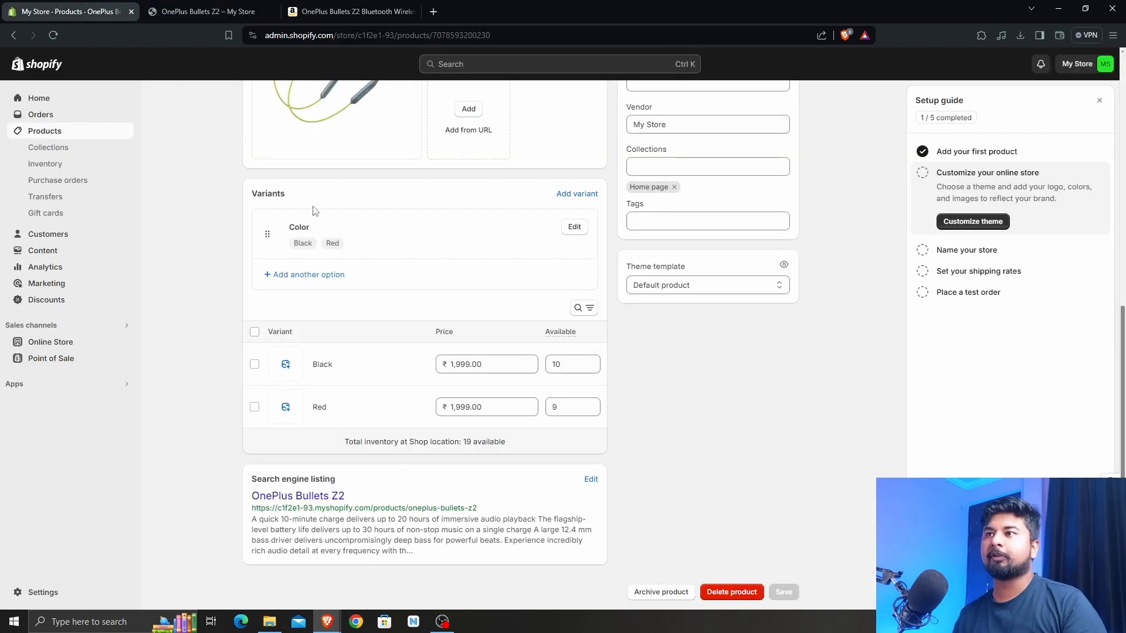
left_click(59, 99)
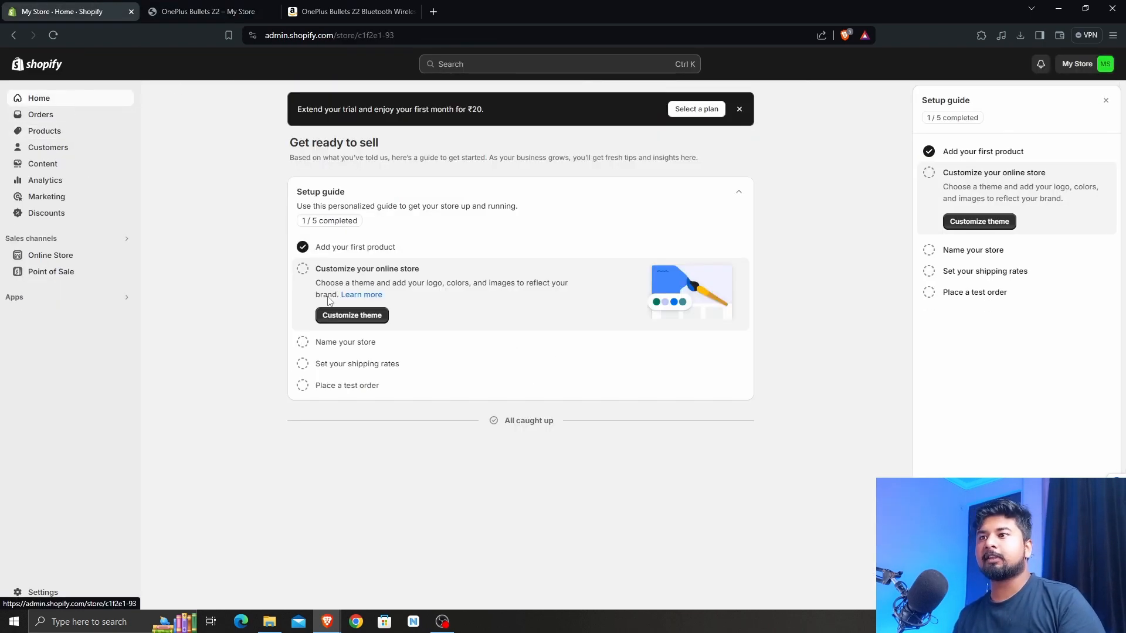
left_click(377, 317)
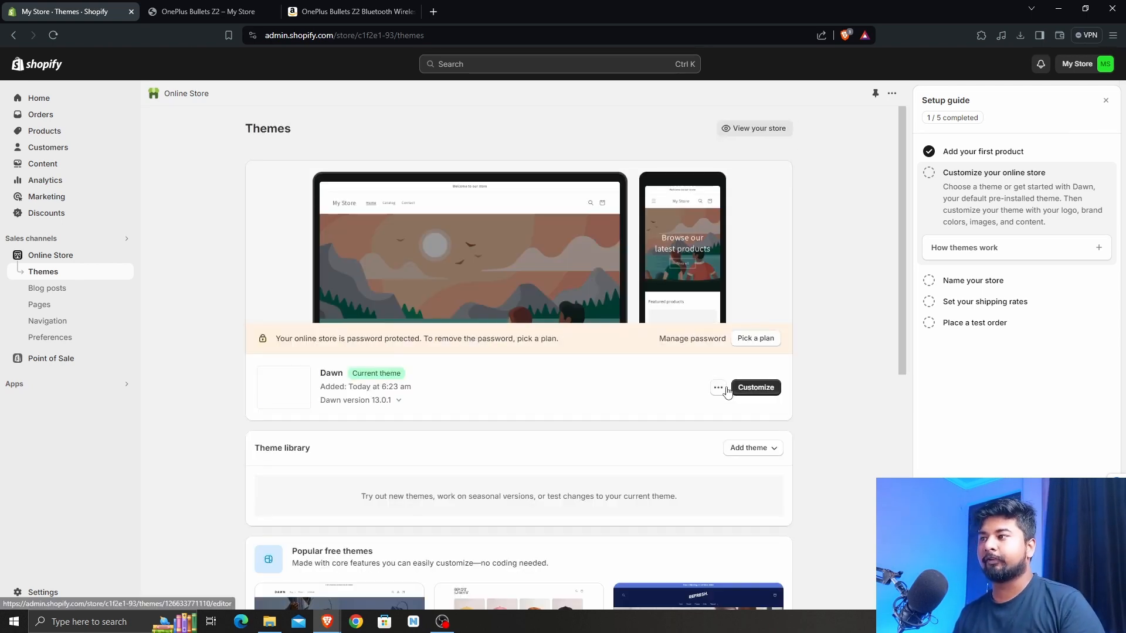
scroll(571, 427, "down", 7)
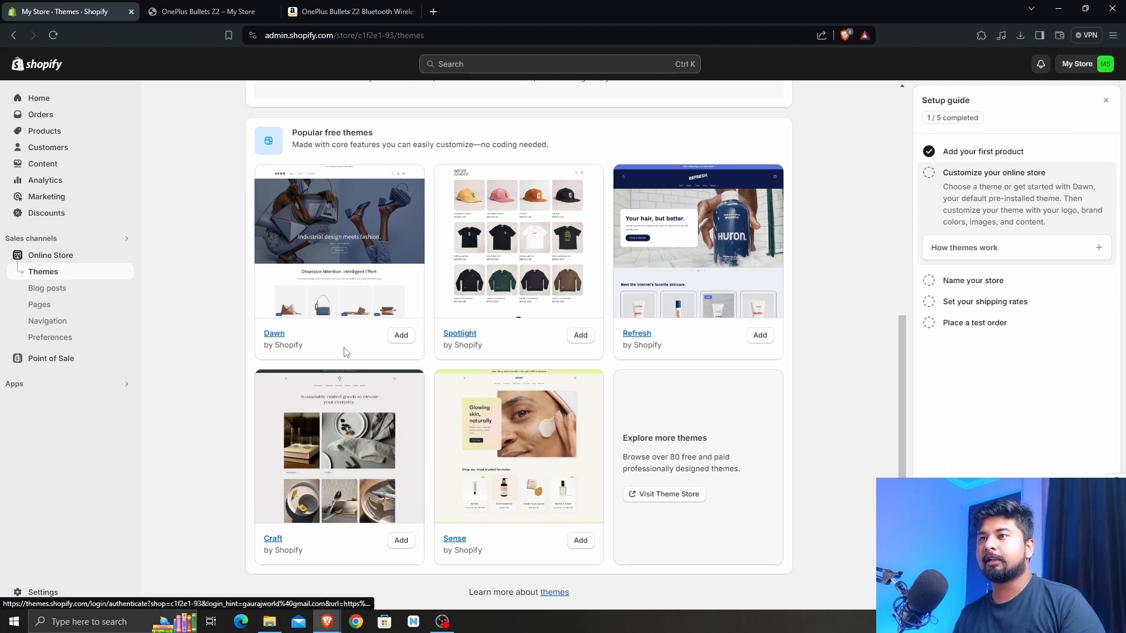
left_click(401, 336)
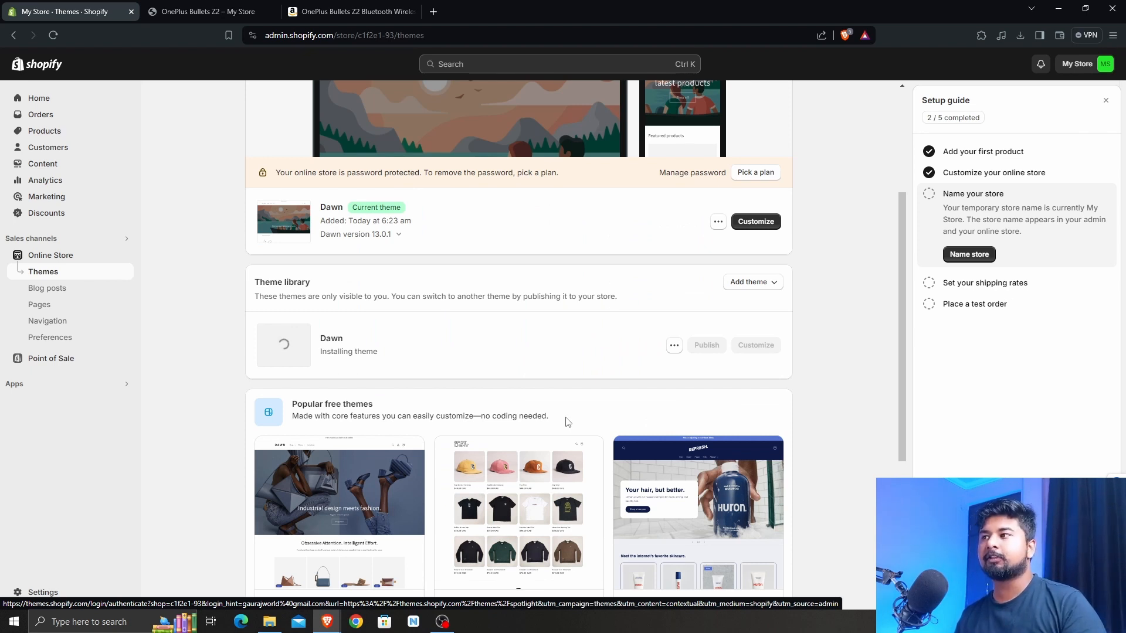
Open Shopify's help page about themes, and load themeforest.net in the storefront preview's browser tab.
scroll(563, 495, "down", 5)
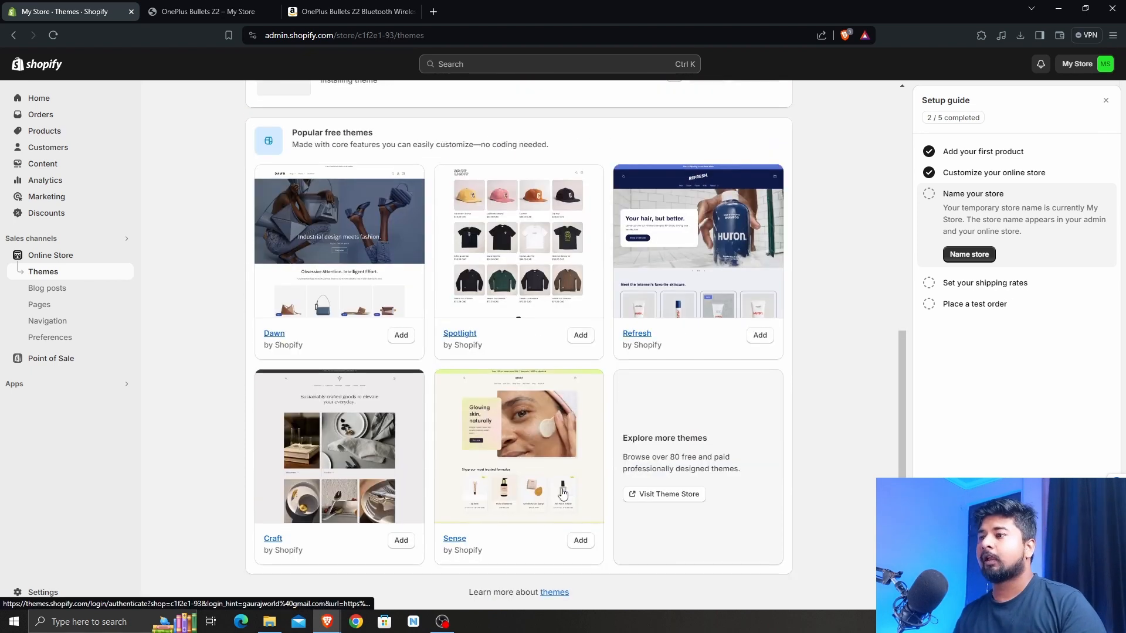
left_click(554, 592)
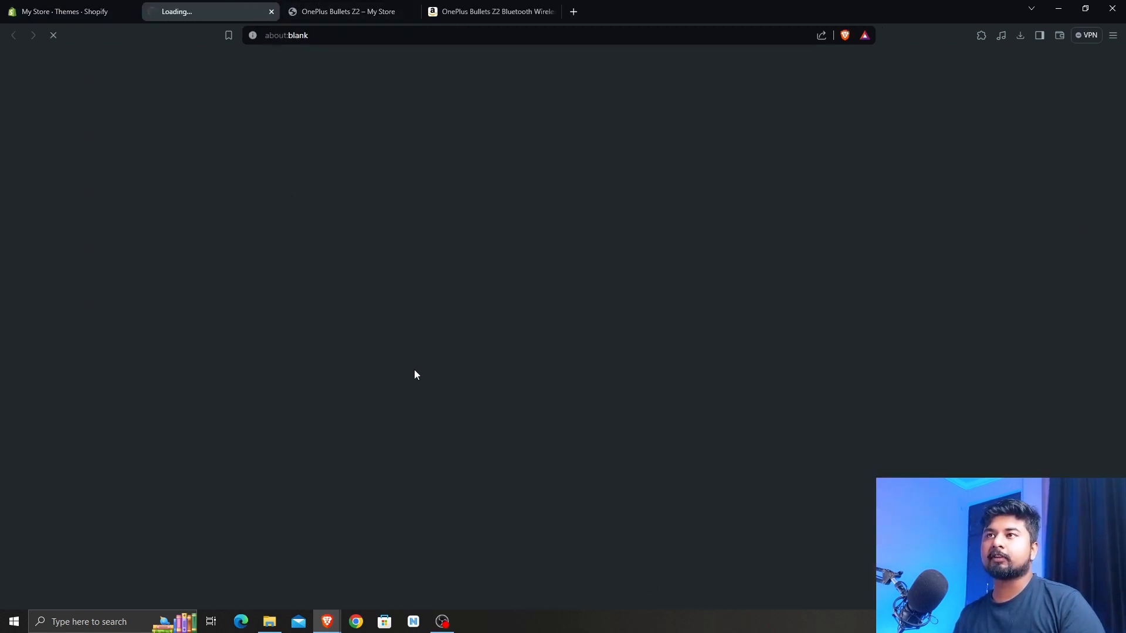
left_click(332, 11)
left_click(346, 32)
type("them")
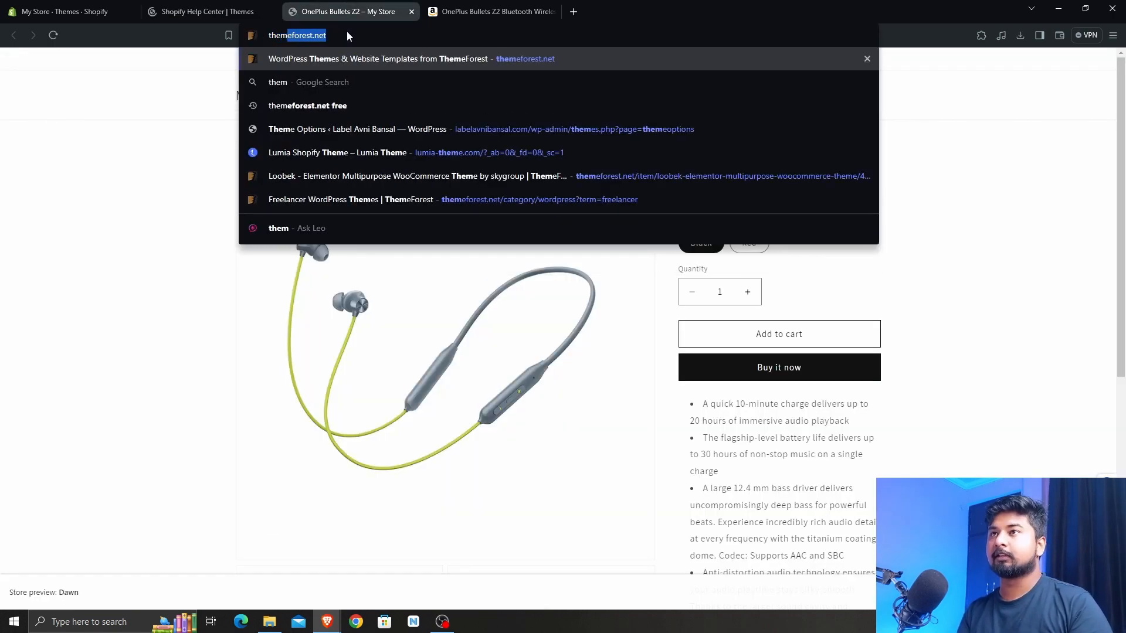
key("Return")
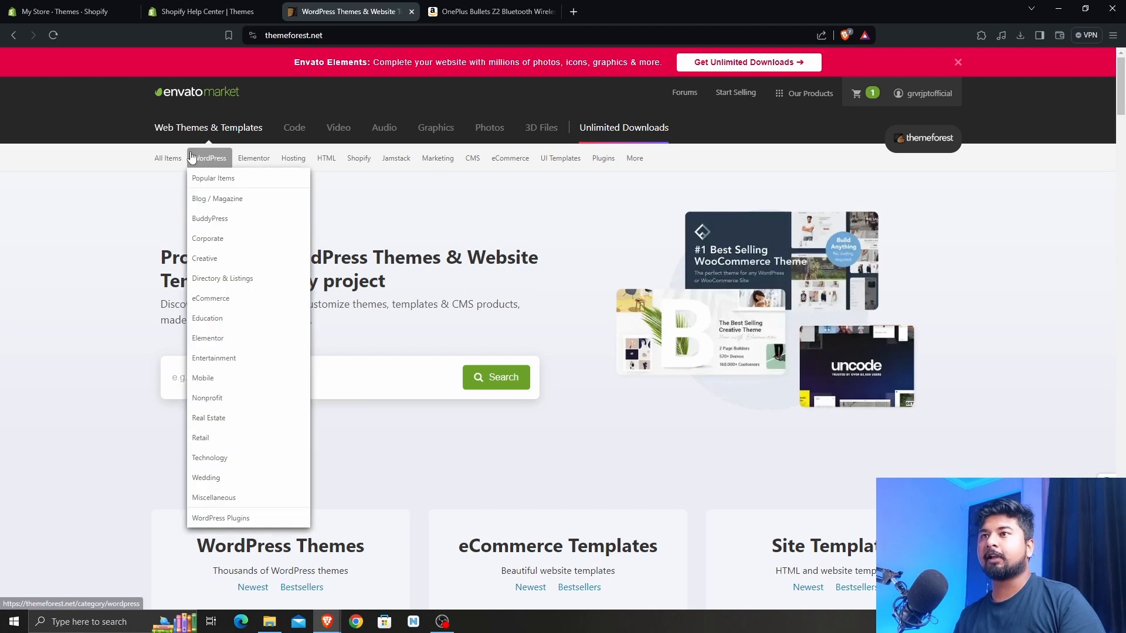
Browse ThemeForest's Shopify themes, examining the bestsellers, top responsive items and fashion themes with their prices.
left_click(356, 159)
scroll(330, 383, "down", 10)
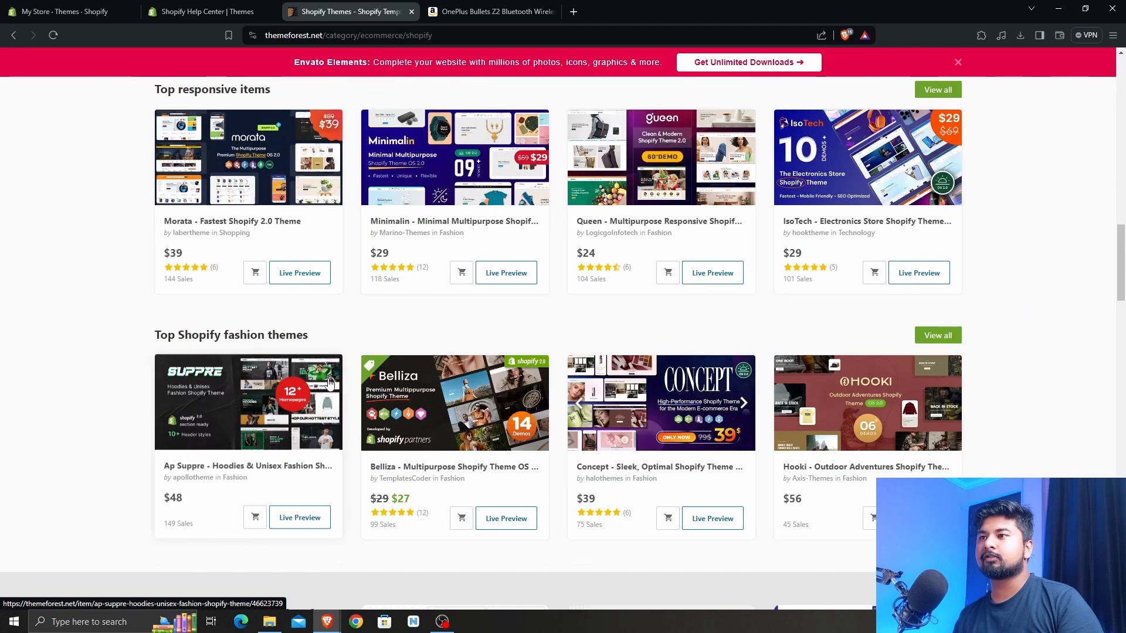
scroll(330, 382, "up", 5)
scroll(382, 405, "down", 4)
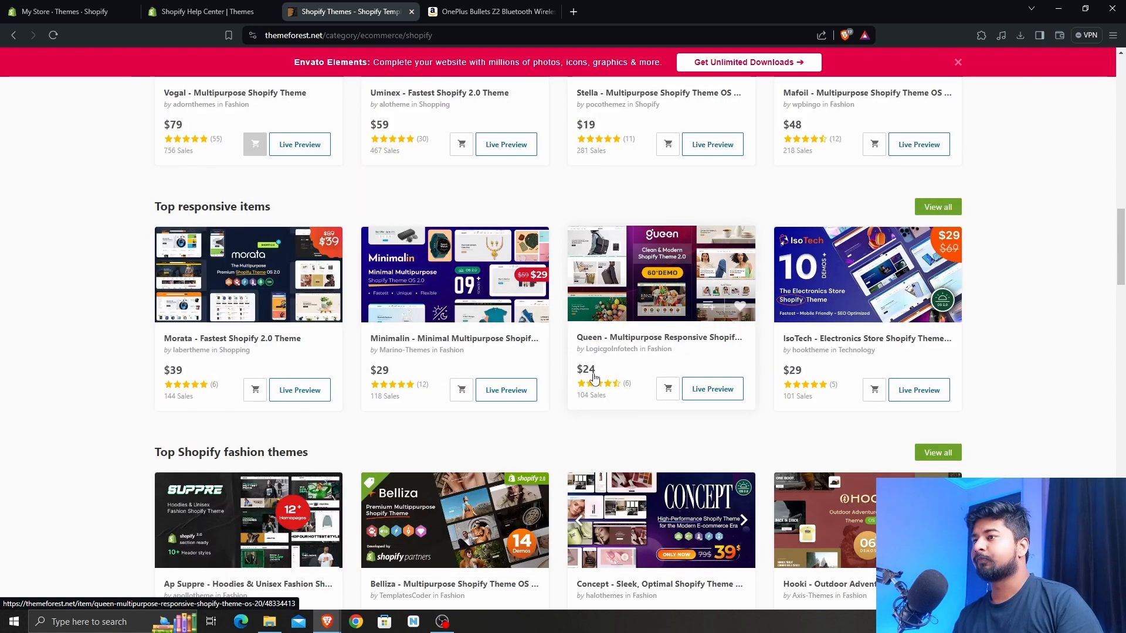
scroll(594, 378, "up", 5)
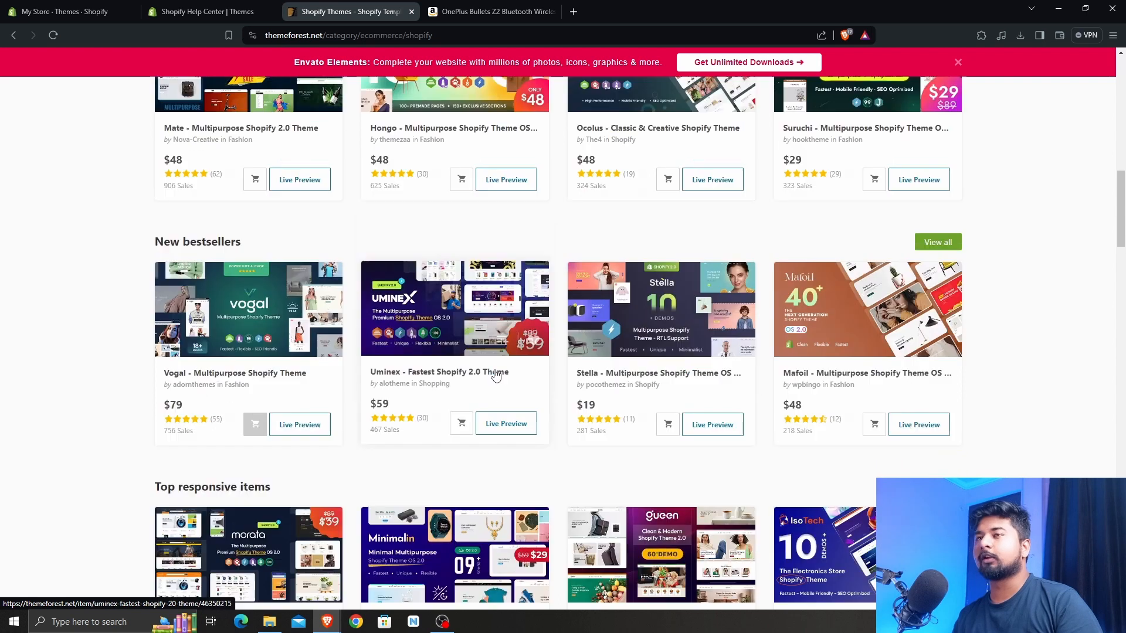
scroll(496, 376, "up", 4)
Return to the Shopify admin's Themes page and check the Dawn theme's installation in the theme library.
left_click(265, 5)
left_click(57, 6)
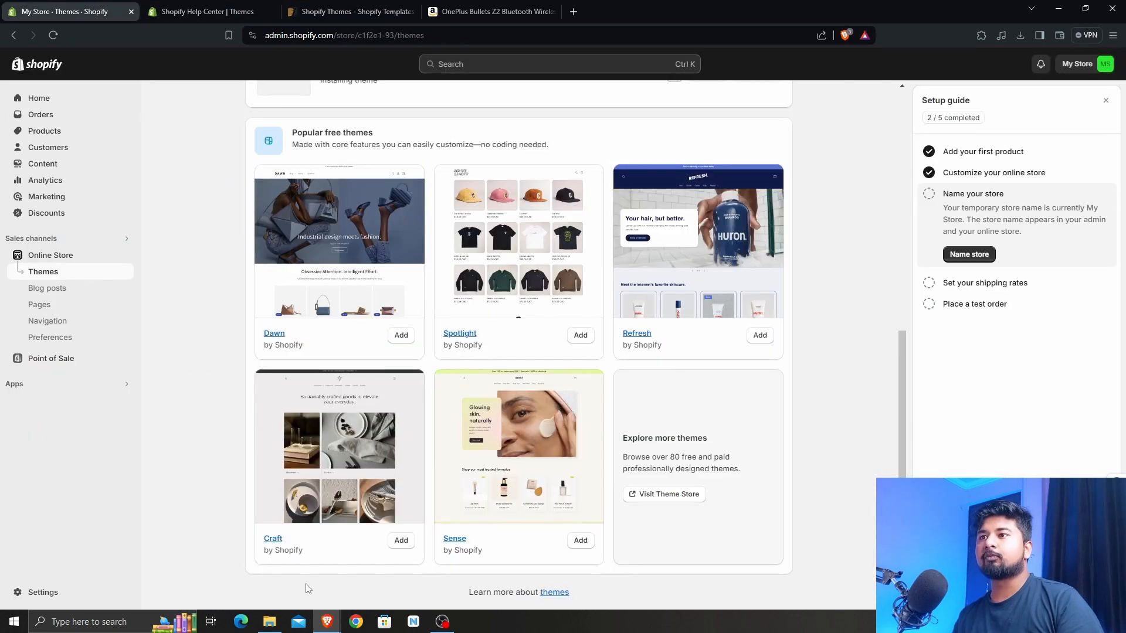
scroll(234, 550, "up", 6)
scroll(235, 551, "down", 2)
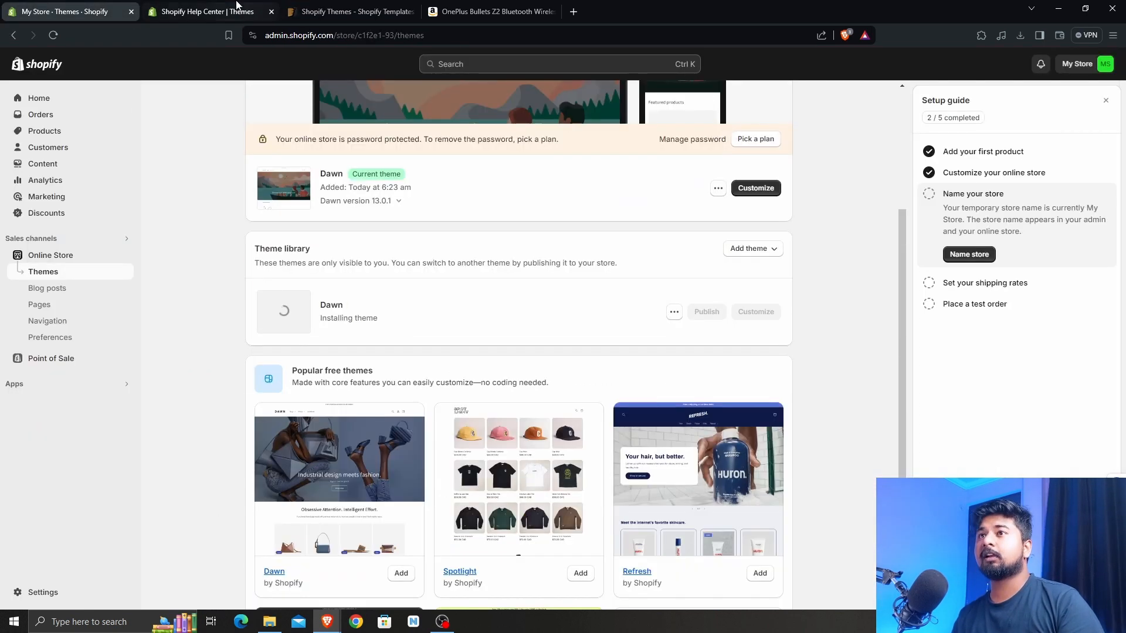
Open the Shopify Theme Store's free themes collection from the themes help page and browse the free themes.
left_click(237, 6)
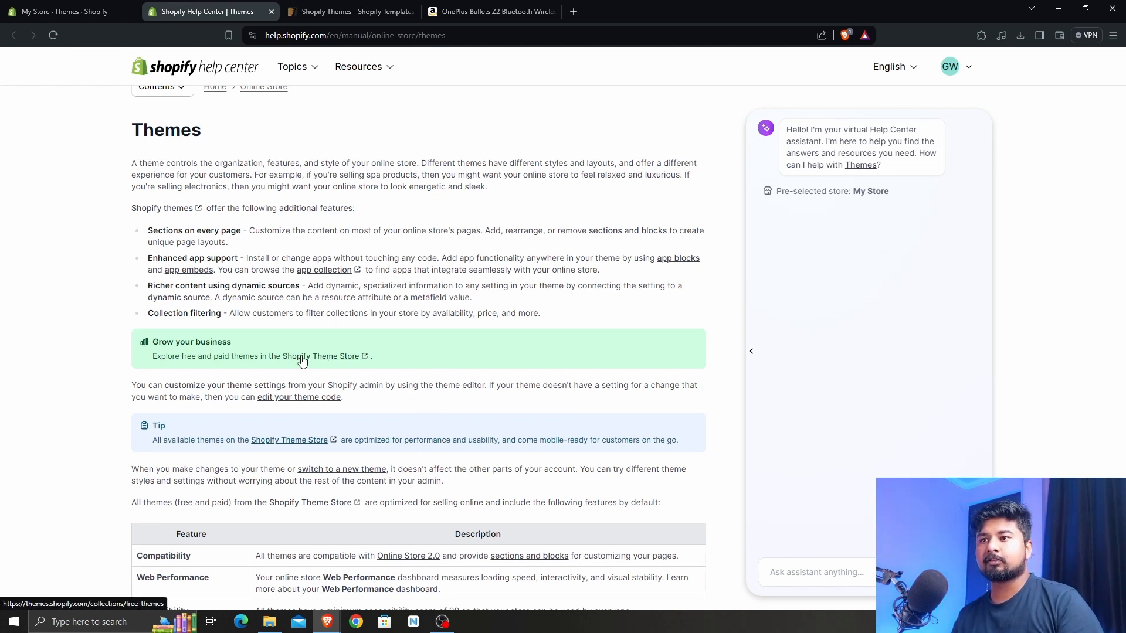
left_click(355, 362)
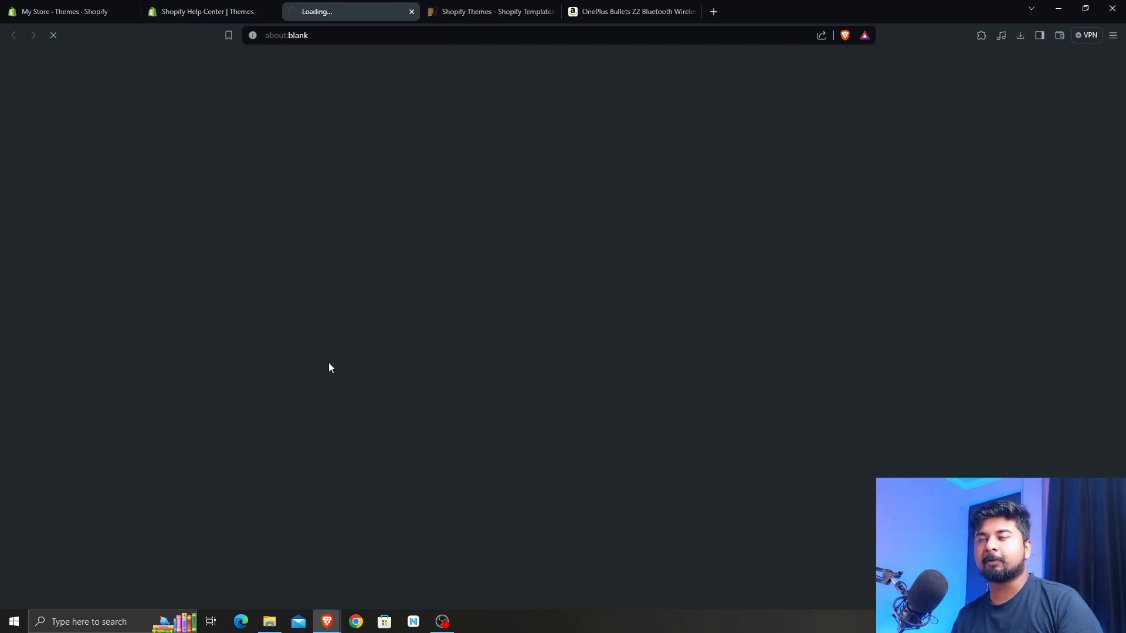
left_click(262, 11)
left_click(270, 12)
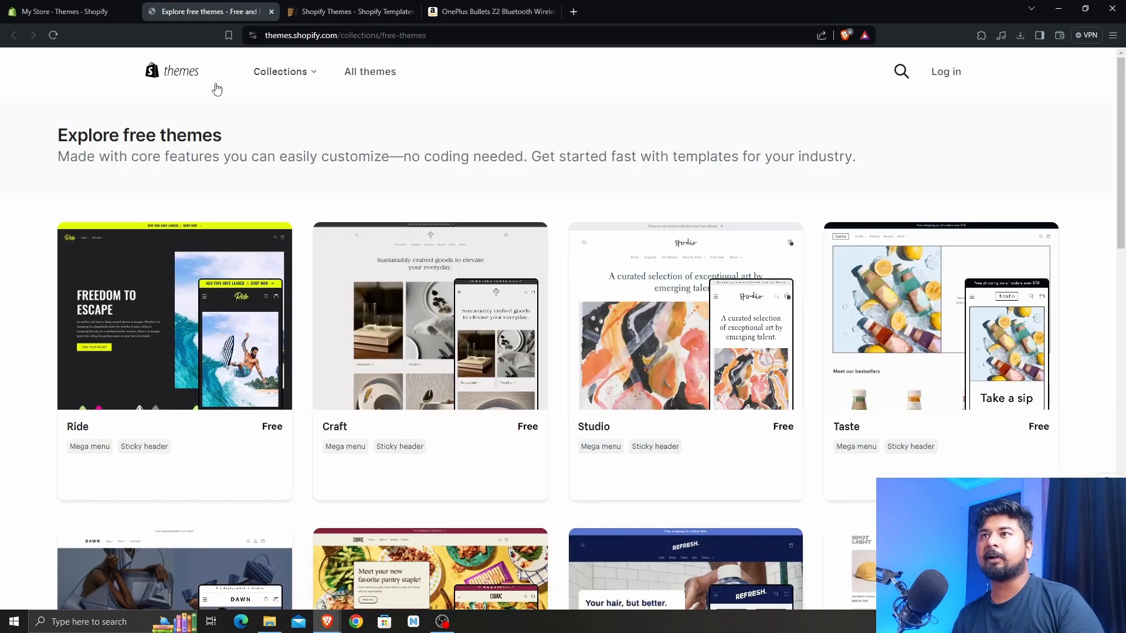
scroll(486, 482, "down", 6)
scroll(486, 482, "down", 6)
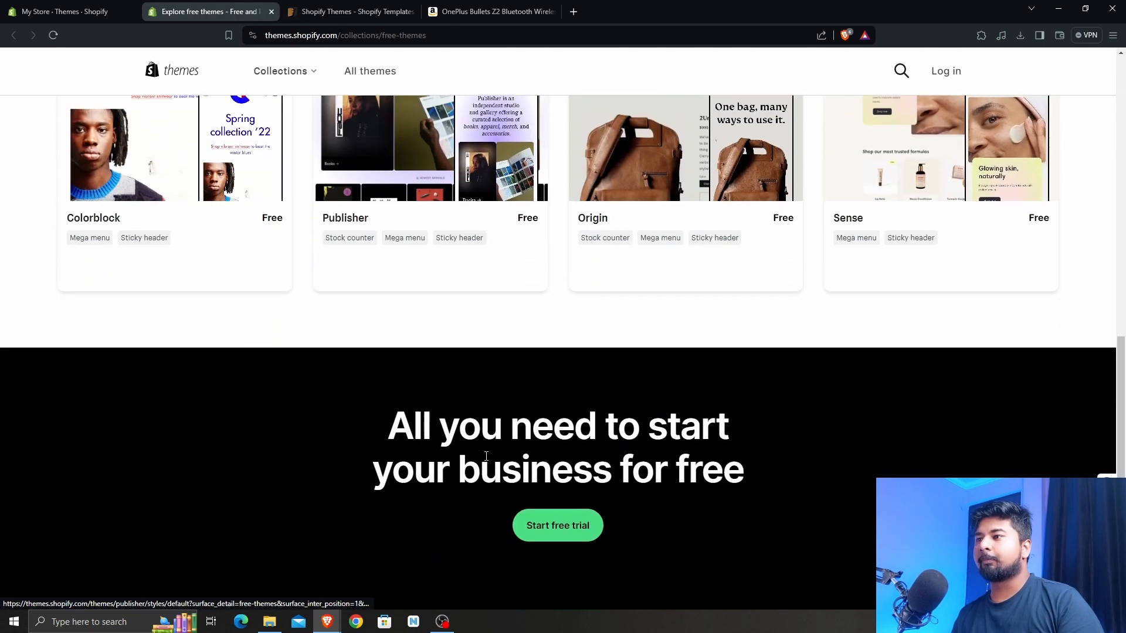
scroll(598, 431, "up", 10)
scroll(597, 430, "up", 3)
scroll(597, 426, "down", 8)
scroll(597, 426, "up", 8)
Browse all themes in the Theme Store with their prices, and open the details page of the Combine theme.
left_click(370, 75)
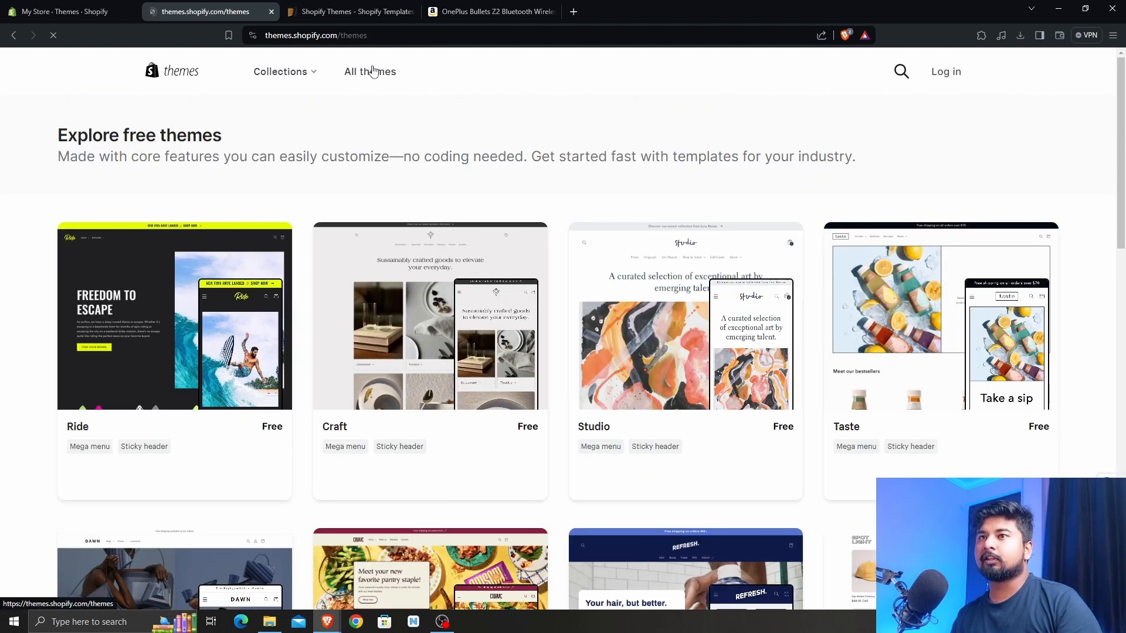
scroll(310, 326, "down", 8)
scroll(310, 327, "down", 20)
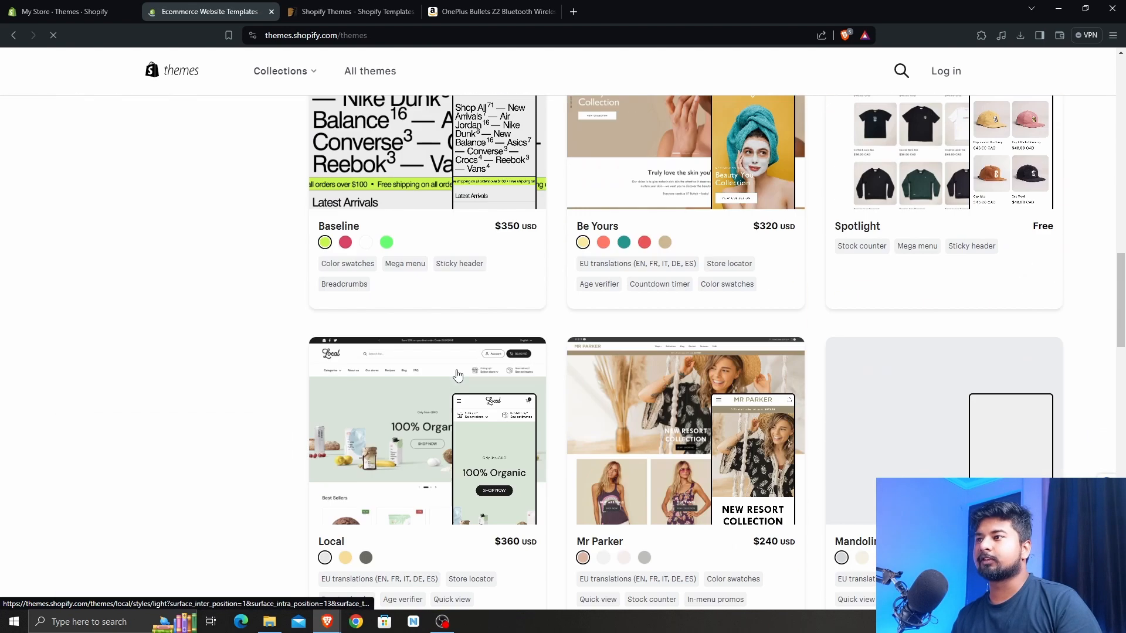
scroll(481, 351, "up", 6)
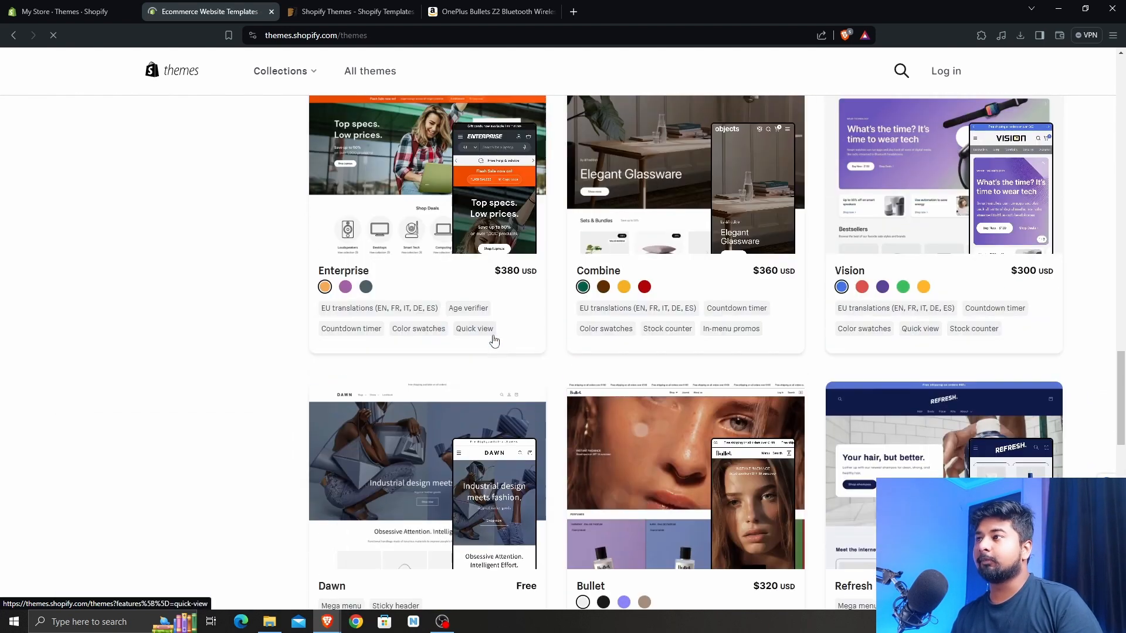
left_click_drag(753, 447, 779, 448)
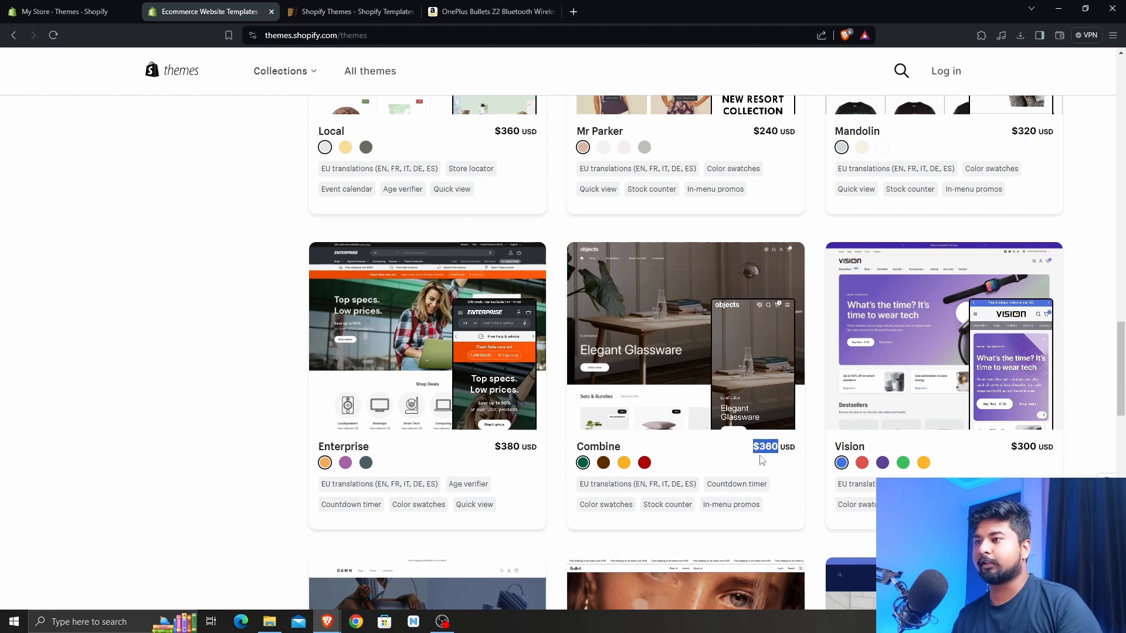
left_click(591, 452)
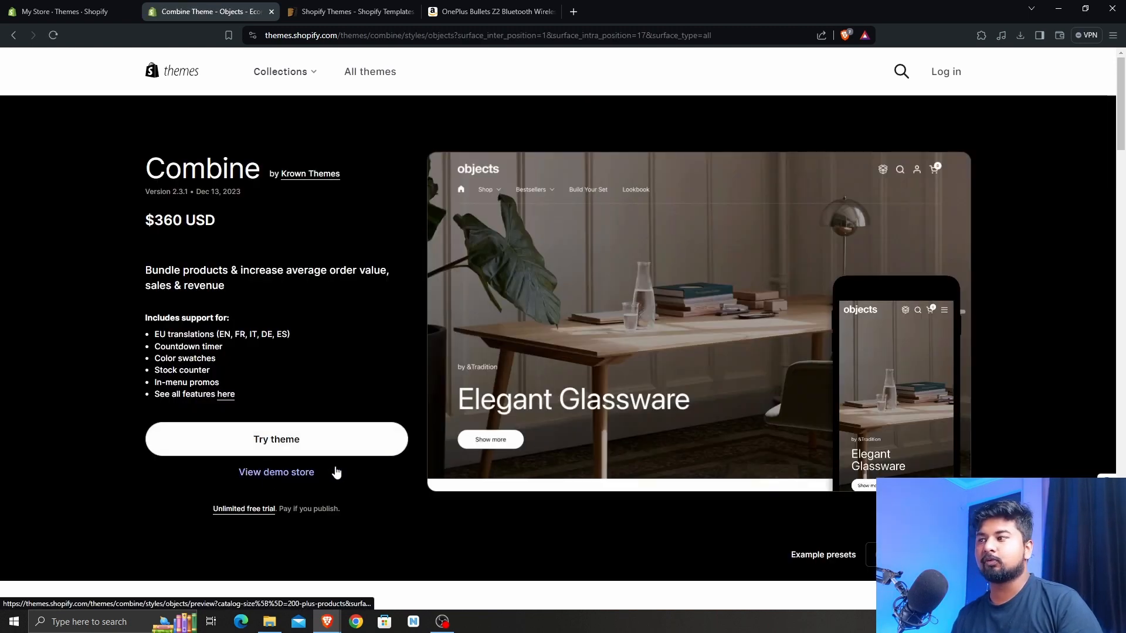
Return to the store admin's Themes page and publish the newly added Dawn theme as the current theme.
left_click(88, 11)
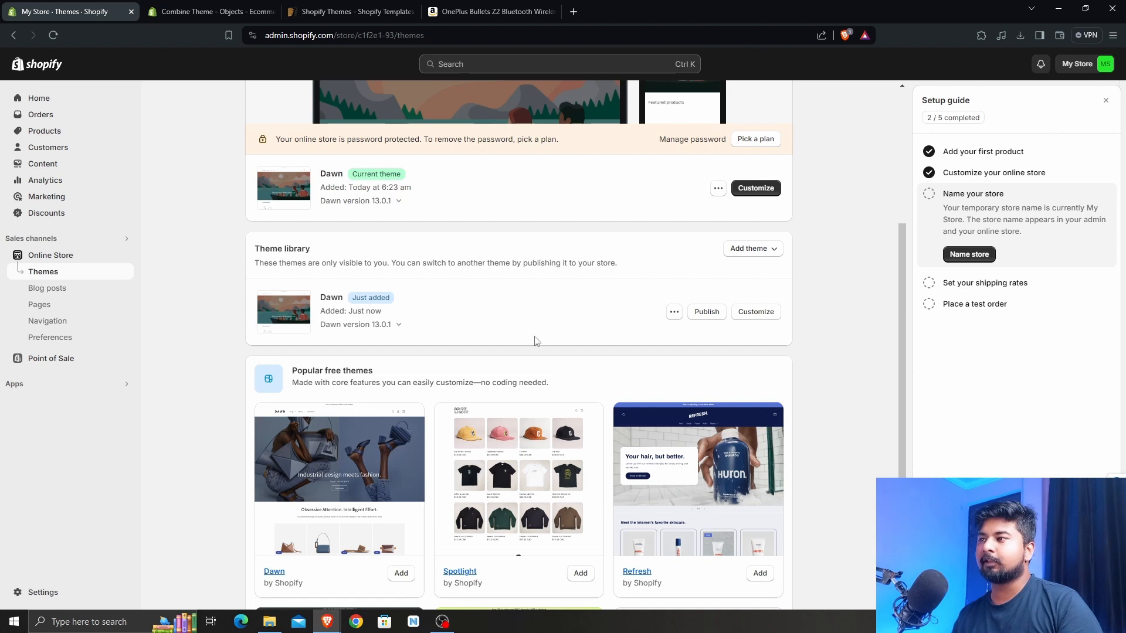
left_click(708, 313)
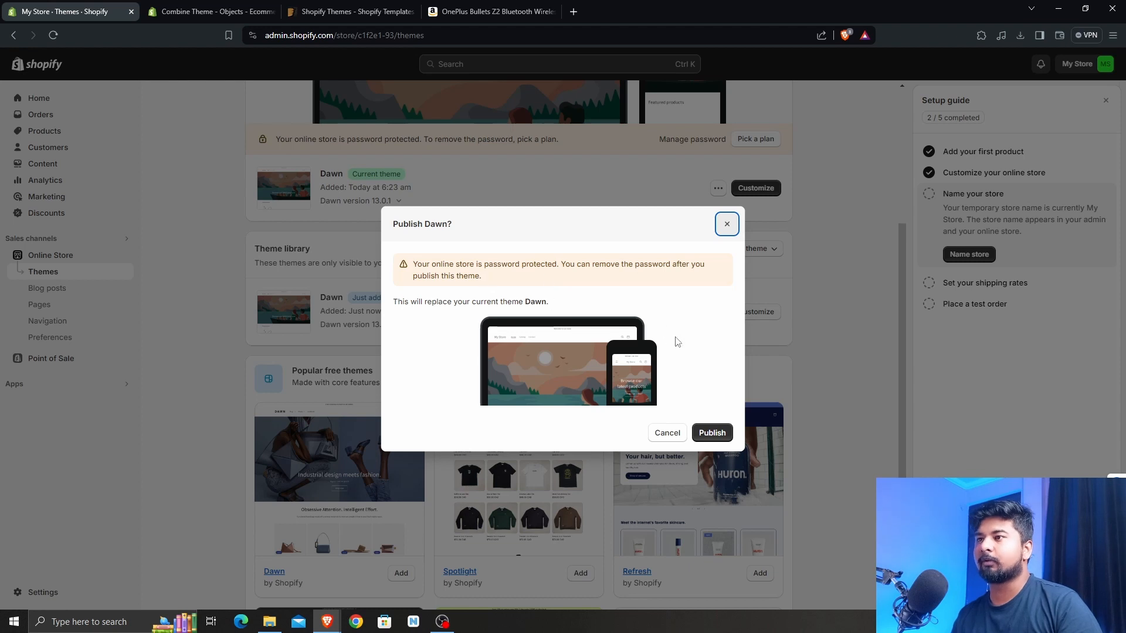
left_click(714, 437)
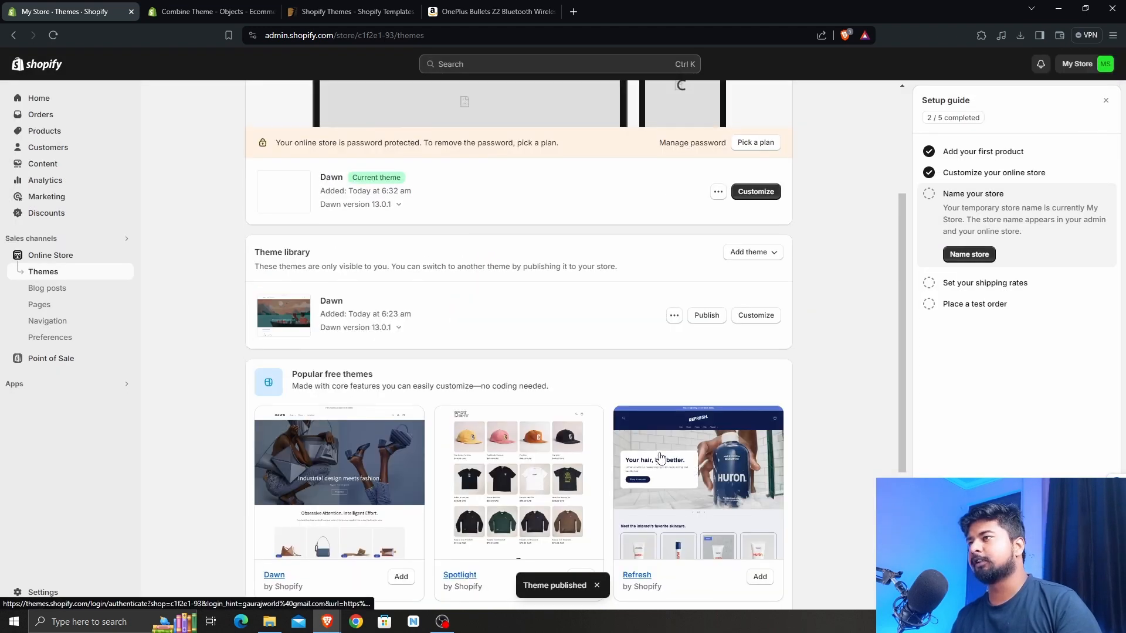
scroll(674, 461, "up", 4)
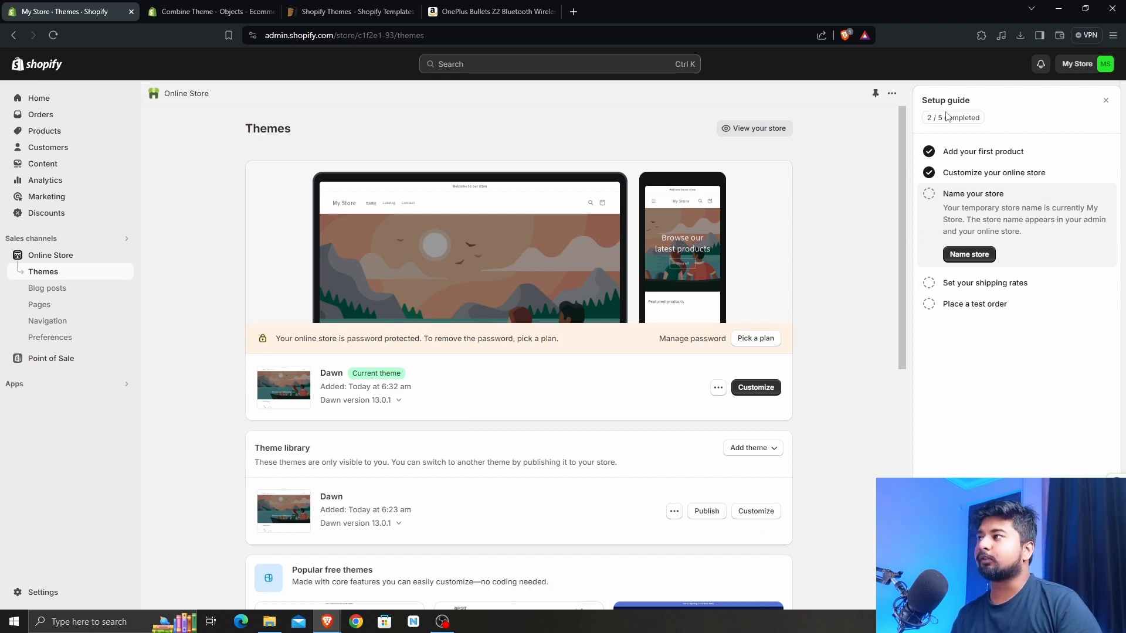
Start the setup guide's store naming task, enter the owner's name plus "Store" as store name and the store phone number, and save.
left_click_drag(927, 103, 971, 101)
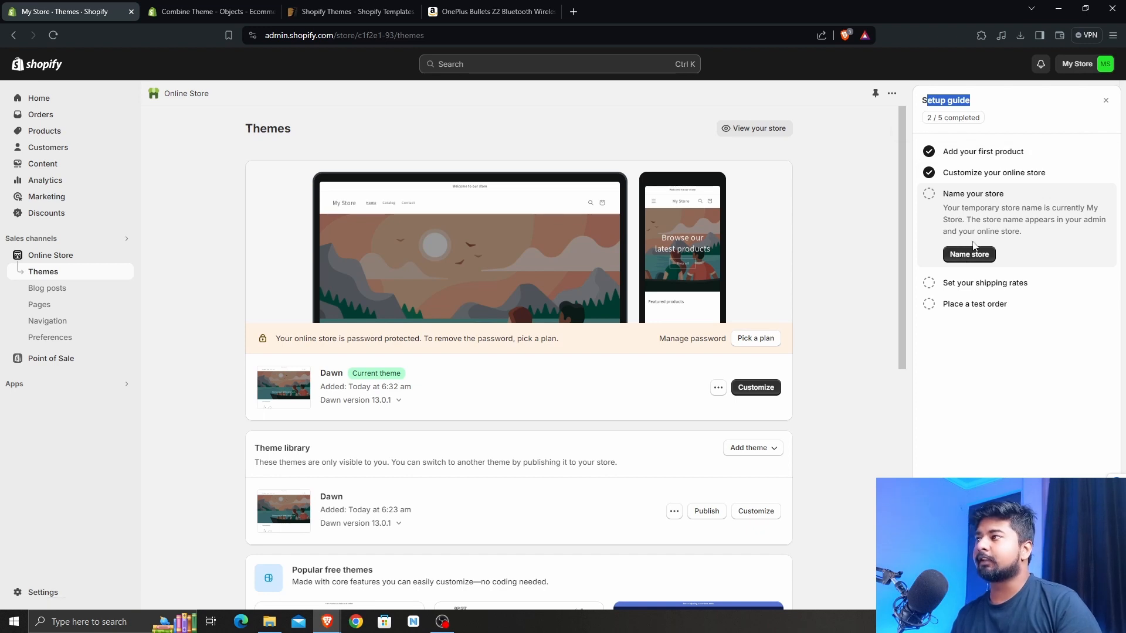
left_click(958, 254)
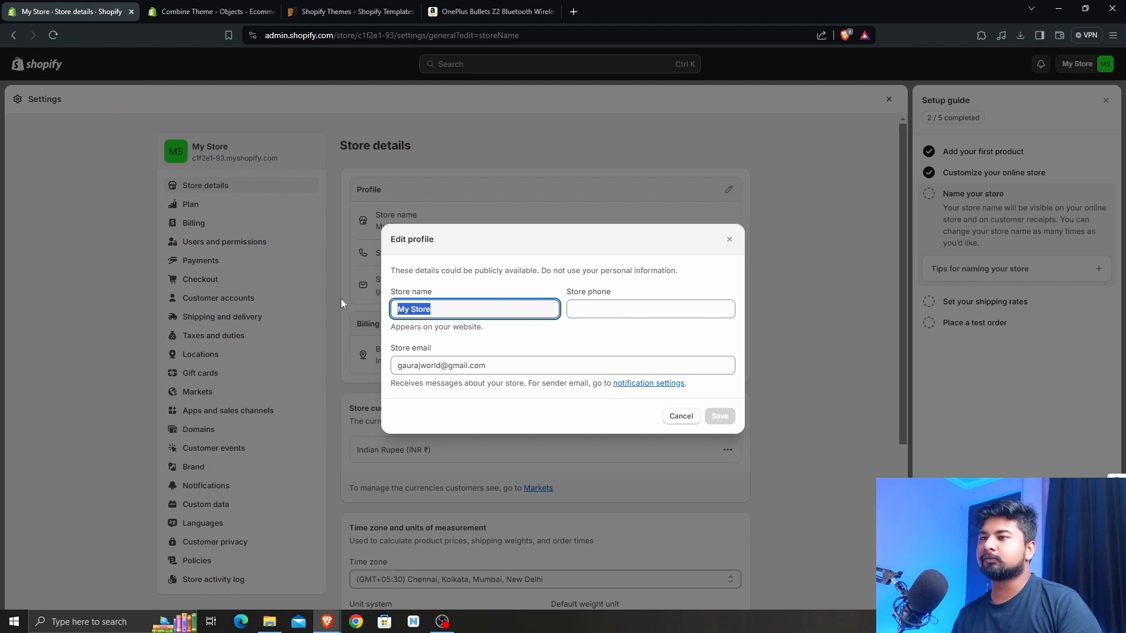
type("Gauraj ")
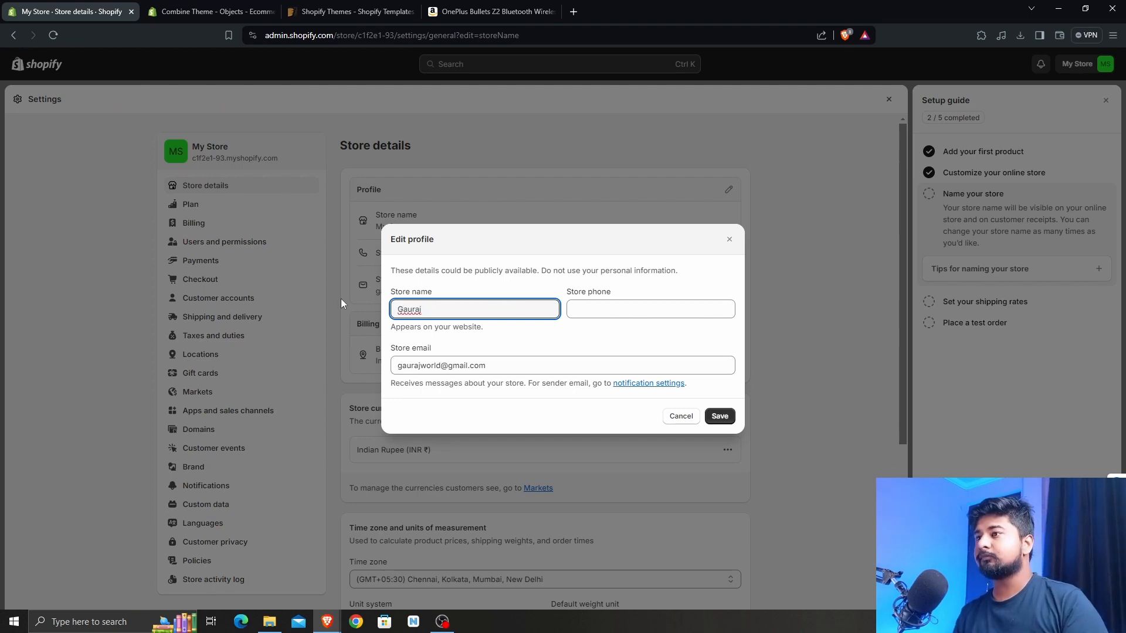
type("Store")
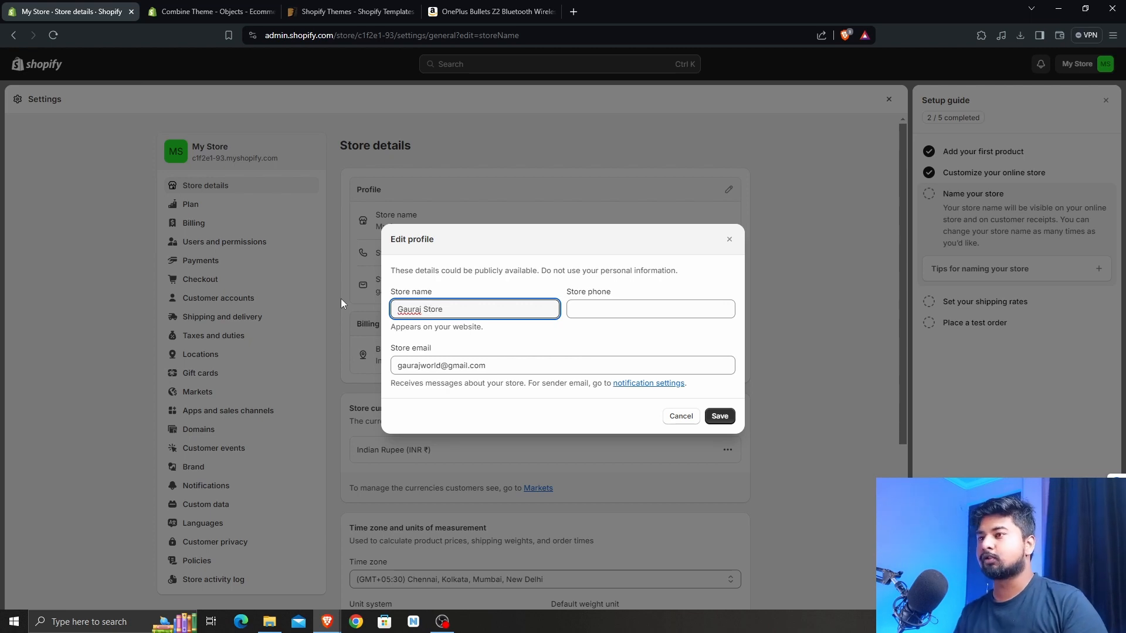
left_click(667, 315)
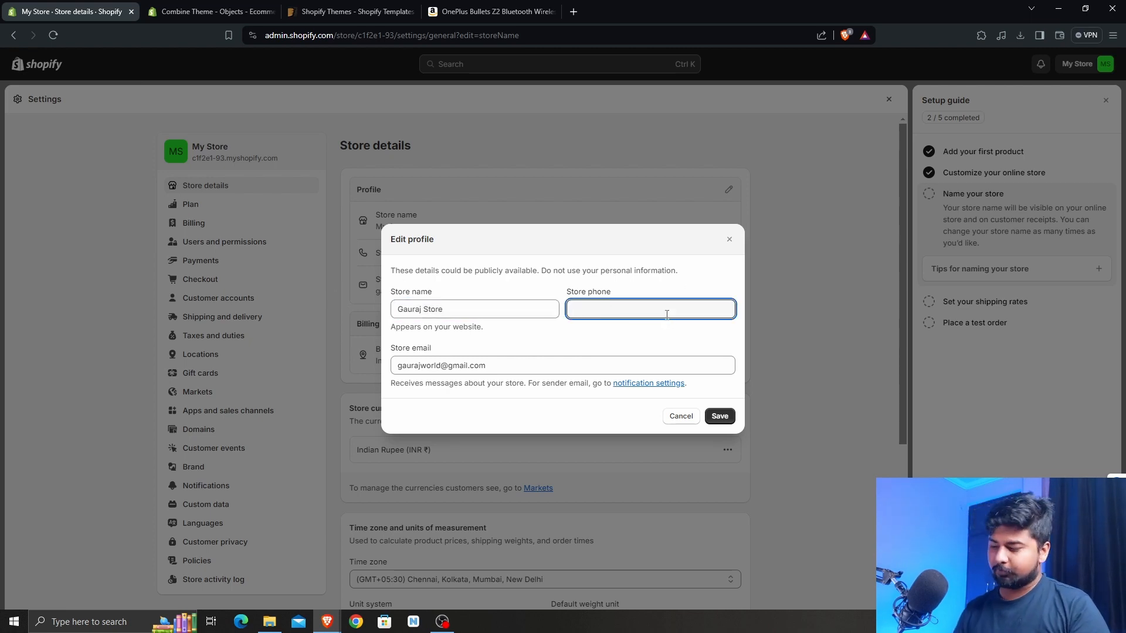
type("99999 99999")
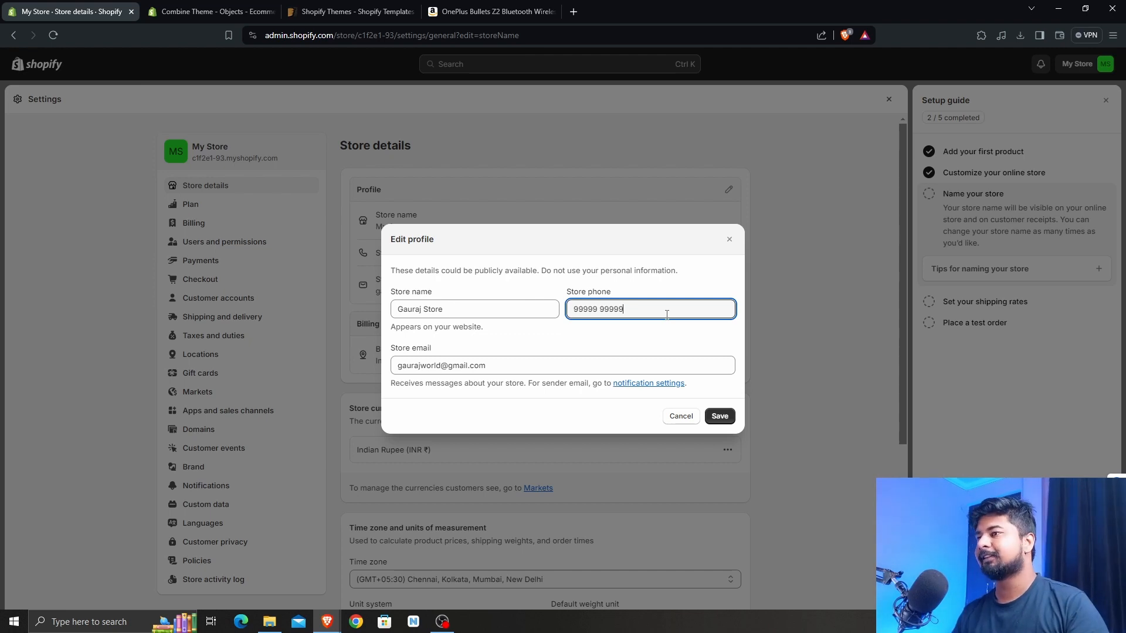
left_click(720, 415)
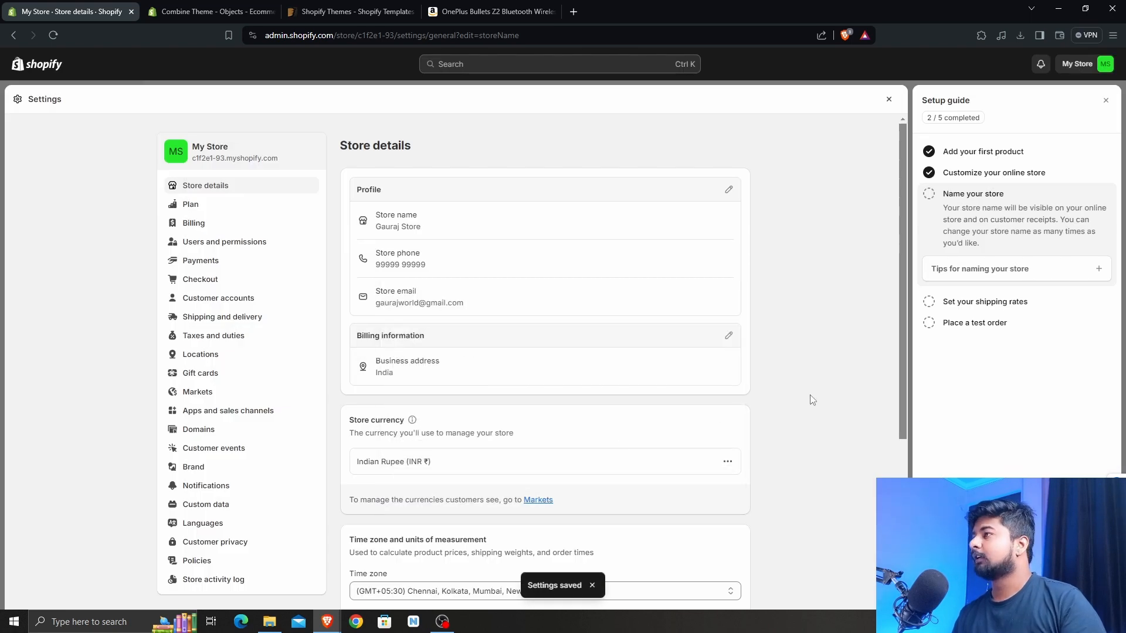
Open the setup guide's shipping rates task and review the Shipping and delivery settings, including delivery, pickup and package options.
left_click(975, 301)
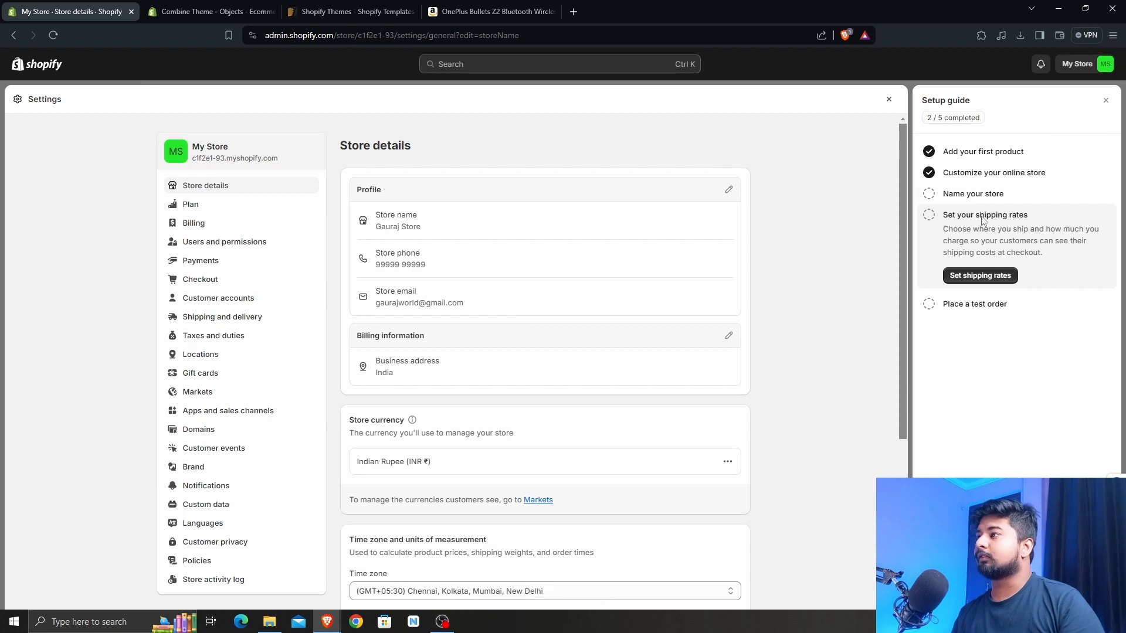
left_click(978, 275)
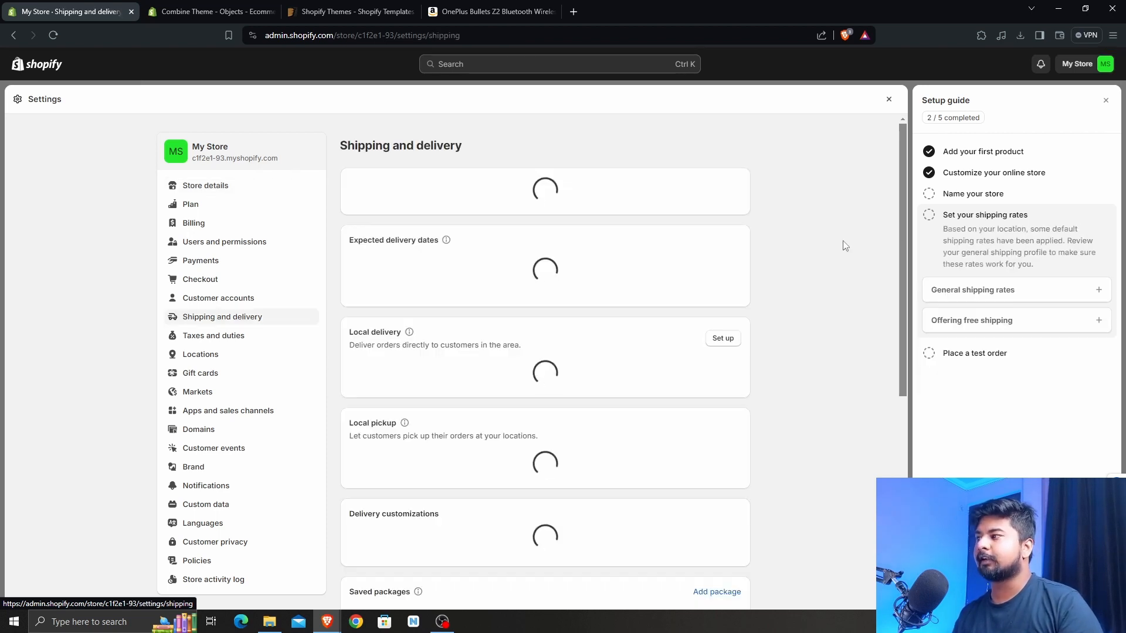
scroll(588, 422, "down", 6)
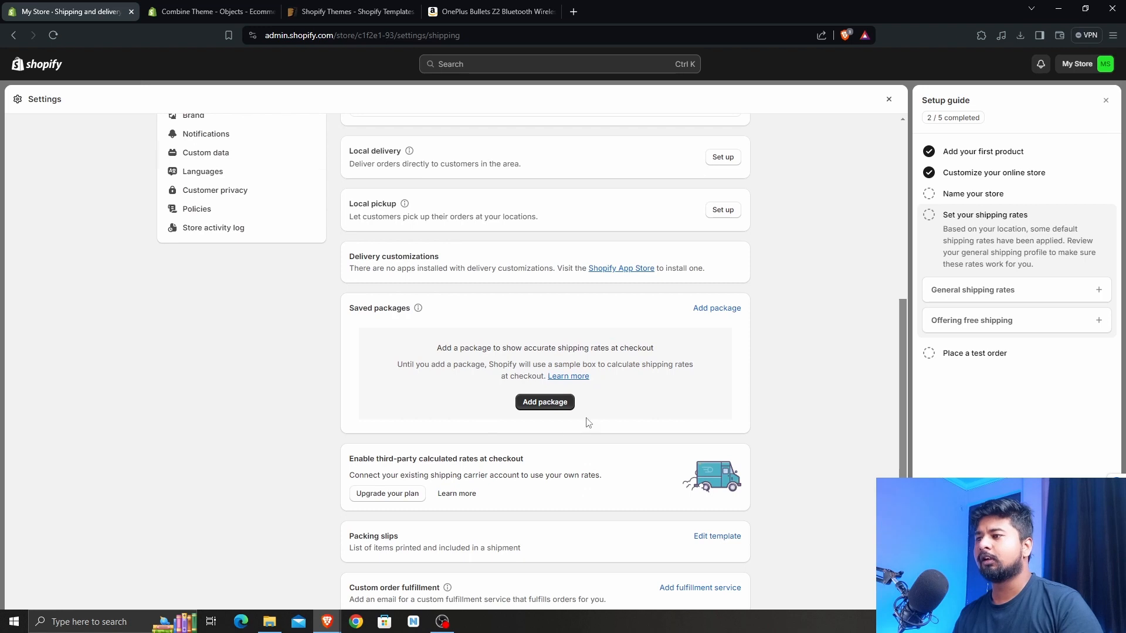
scroll(756, 409, "up", 6)
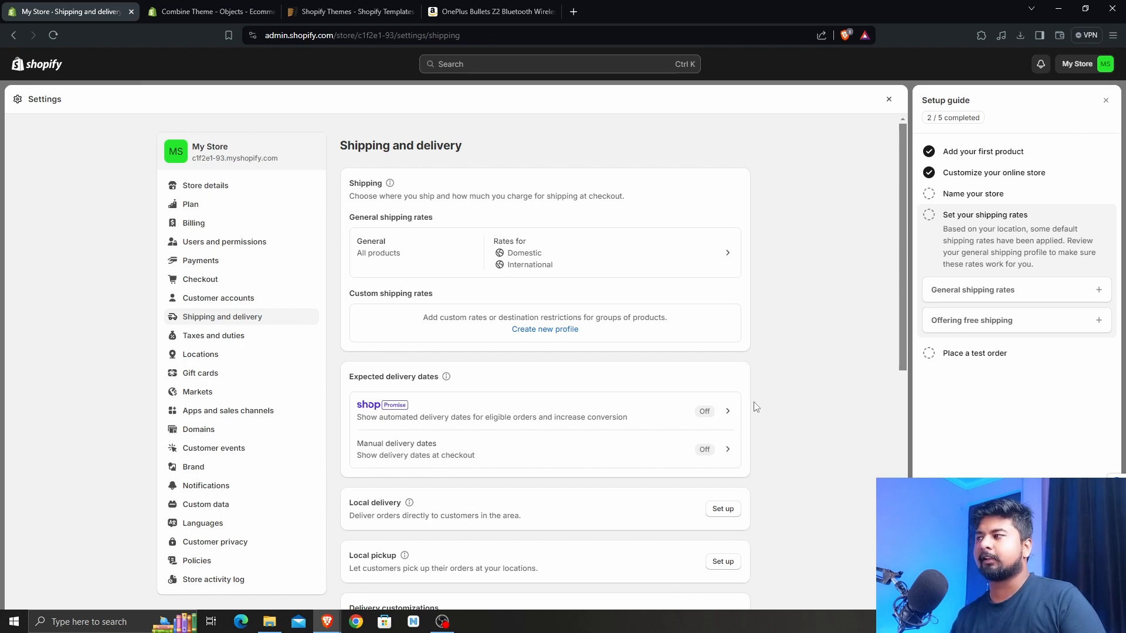
Expand the setup guide's test order task, and close the guide and the settings to return to Themes.
left_click(986, 353)
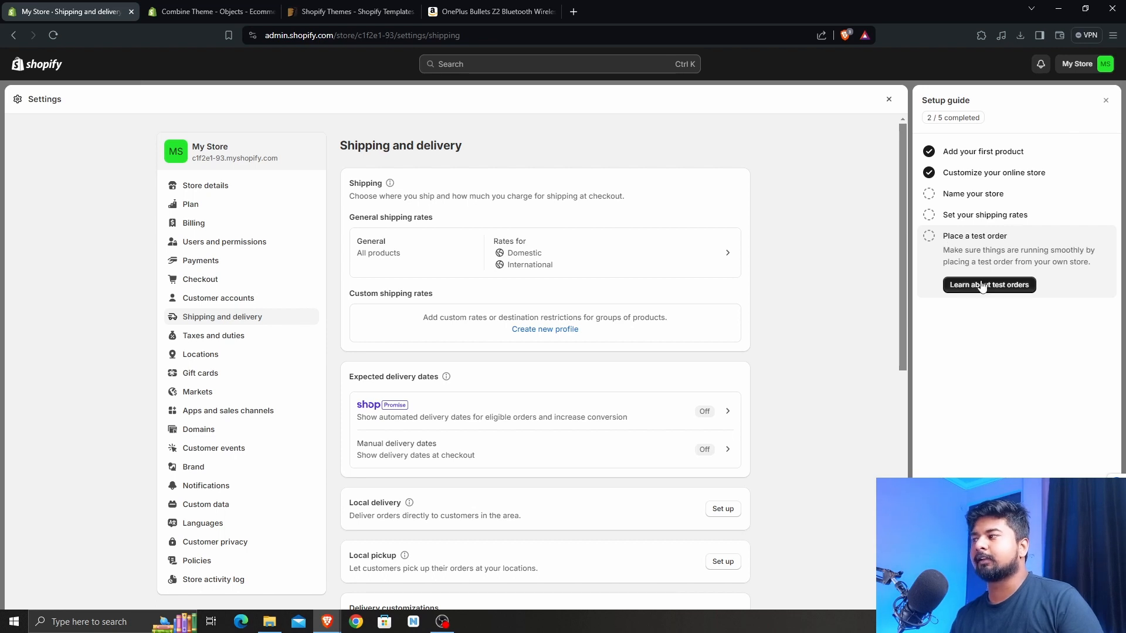
left_click(1106, 100)
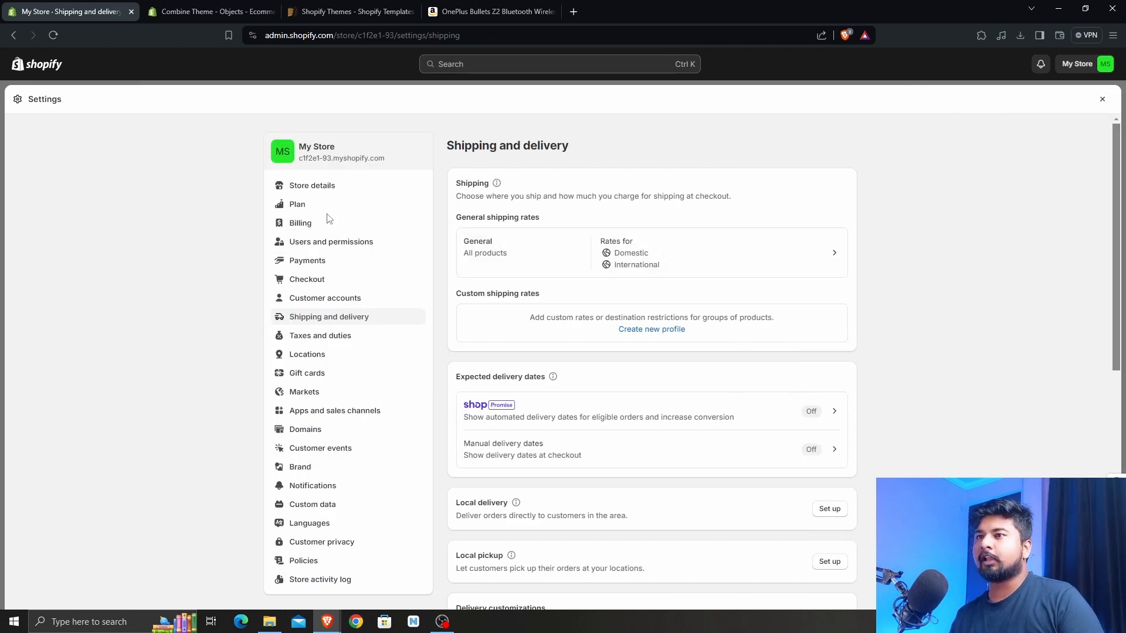
left_click(1103, 99)
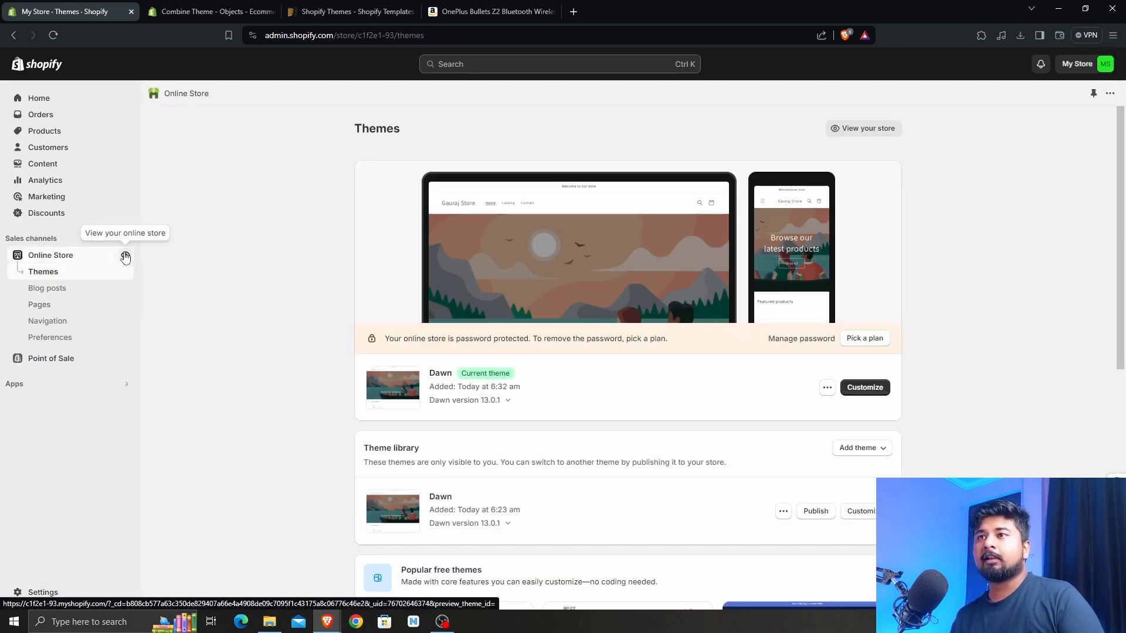
View the online store, examine the OnePlus Bullets Z2 product page, and return to the store's home page.
left_click(125, 258)
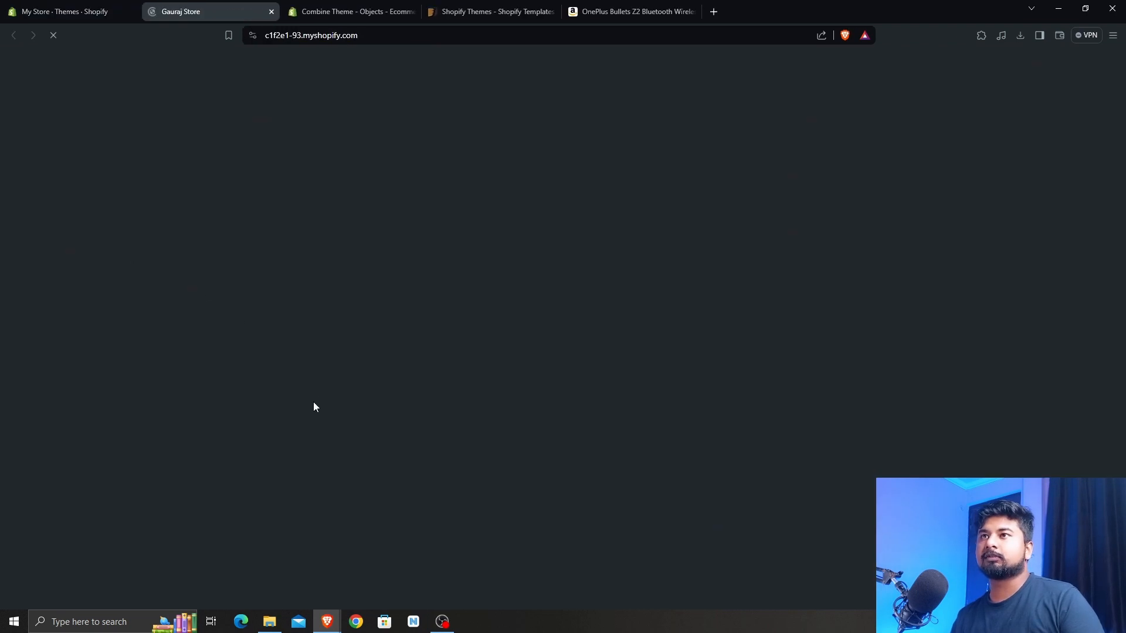
scroll(658, 334, "down", 5)
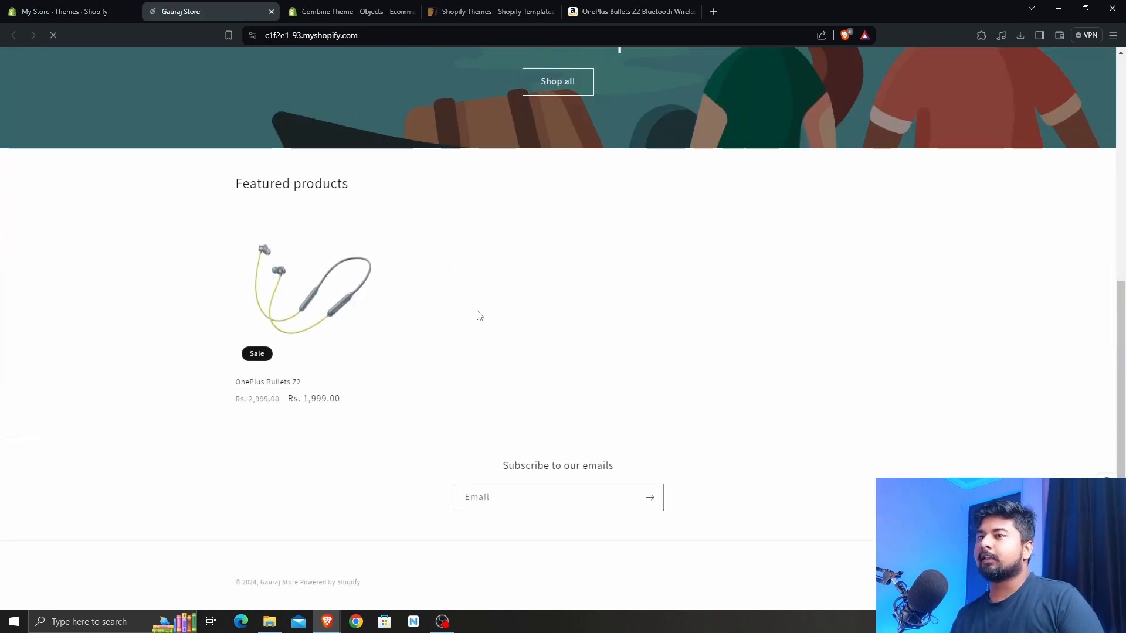
left_click(314, 333)
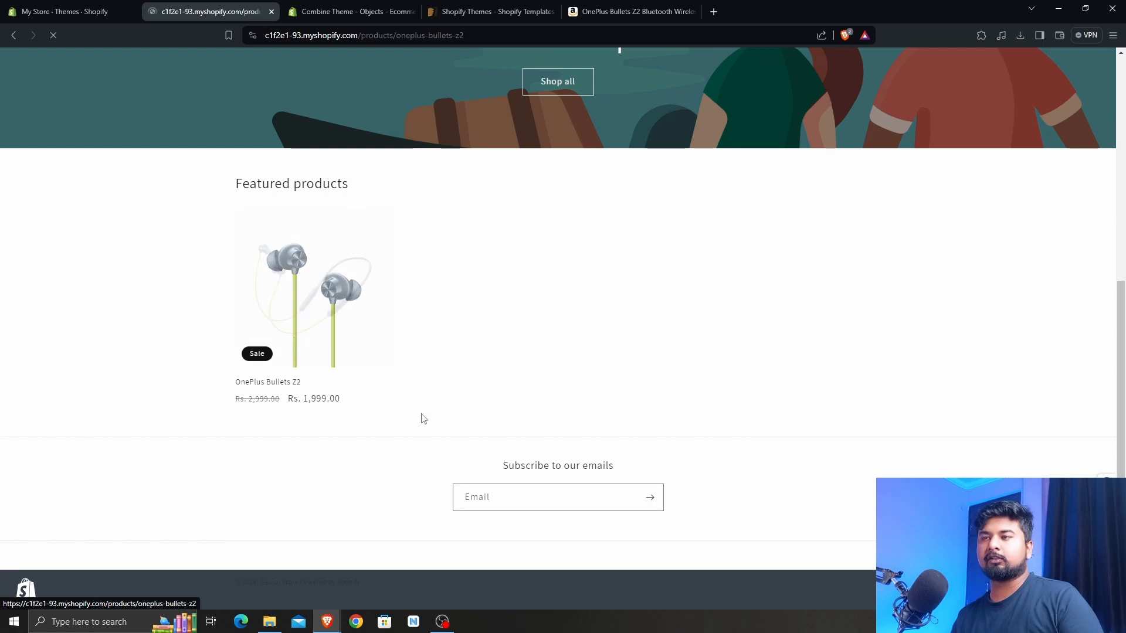
scroll(542, 423, "down", 6)
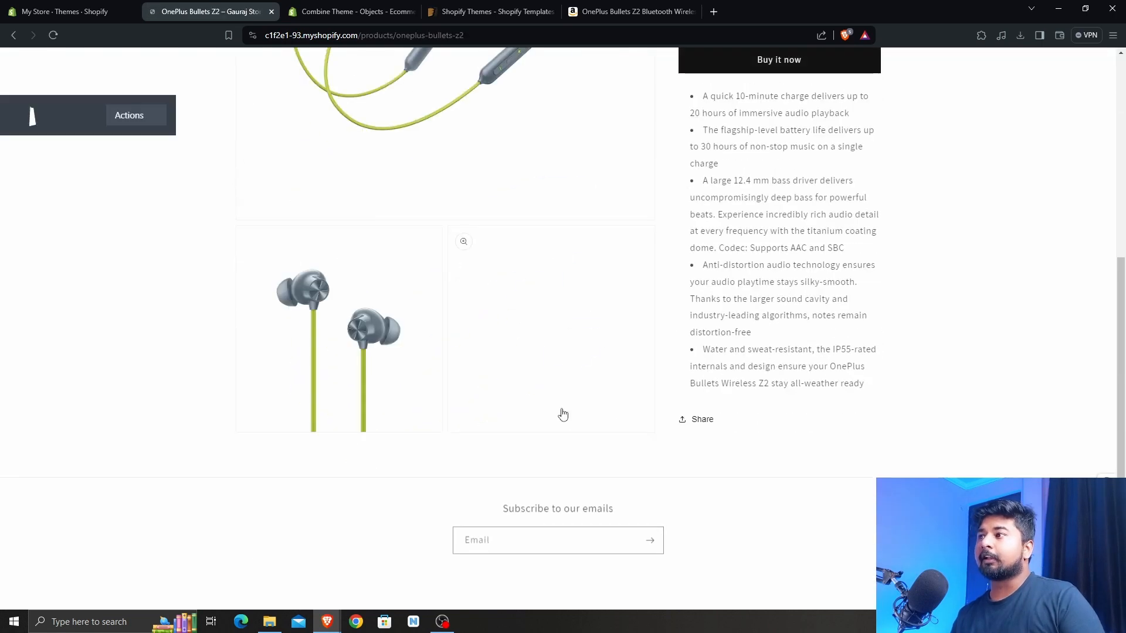
scroll(561, 415, "up", 7)
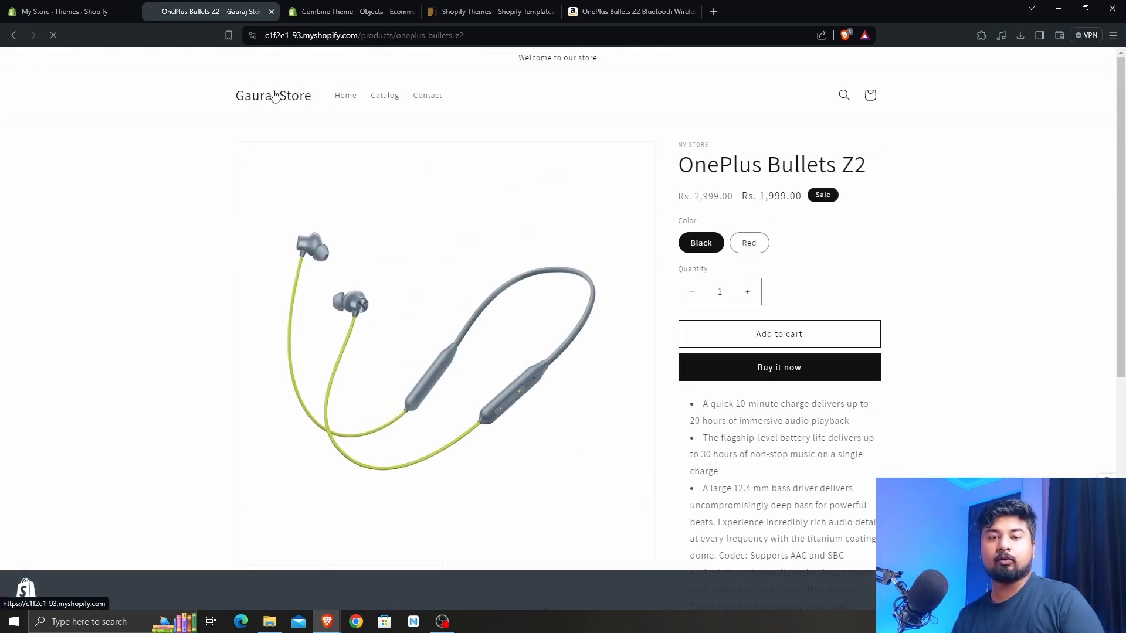
left_click(275, 96)
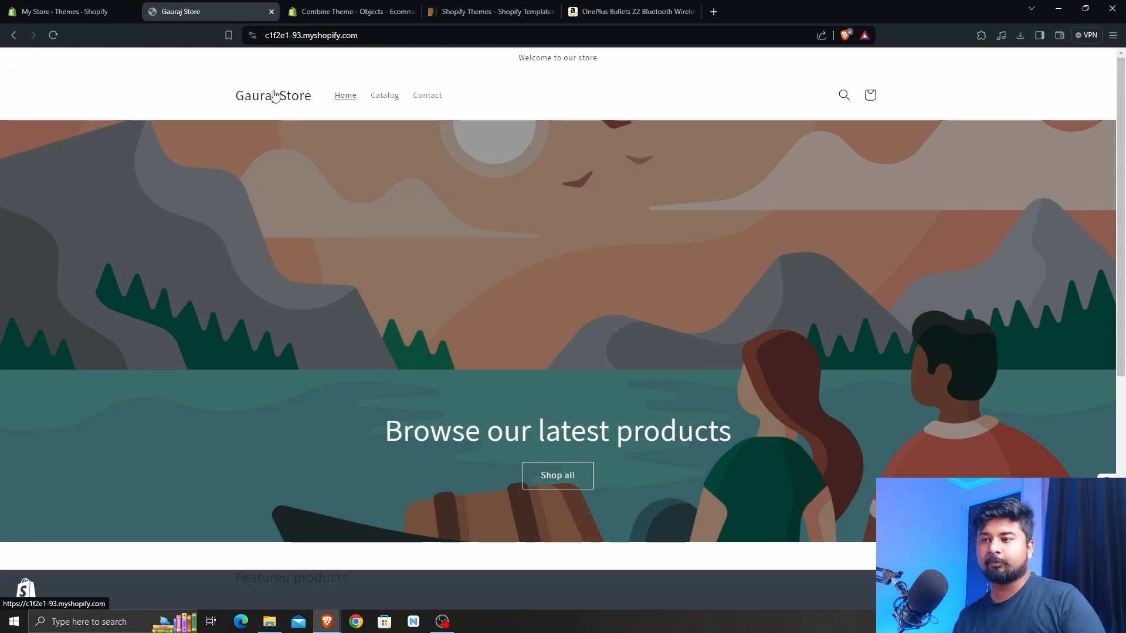